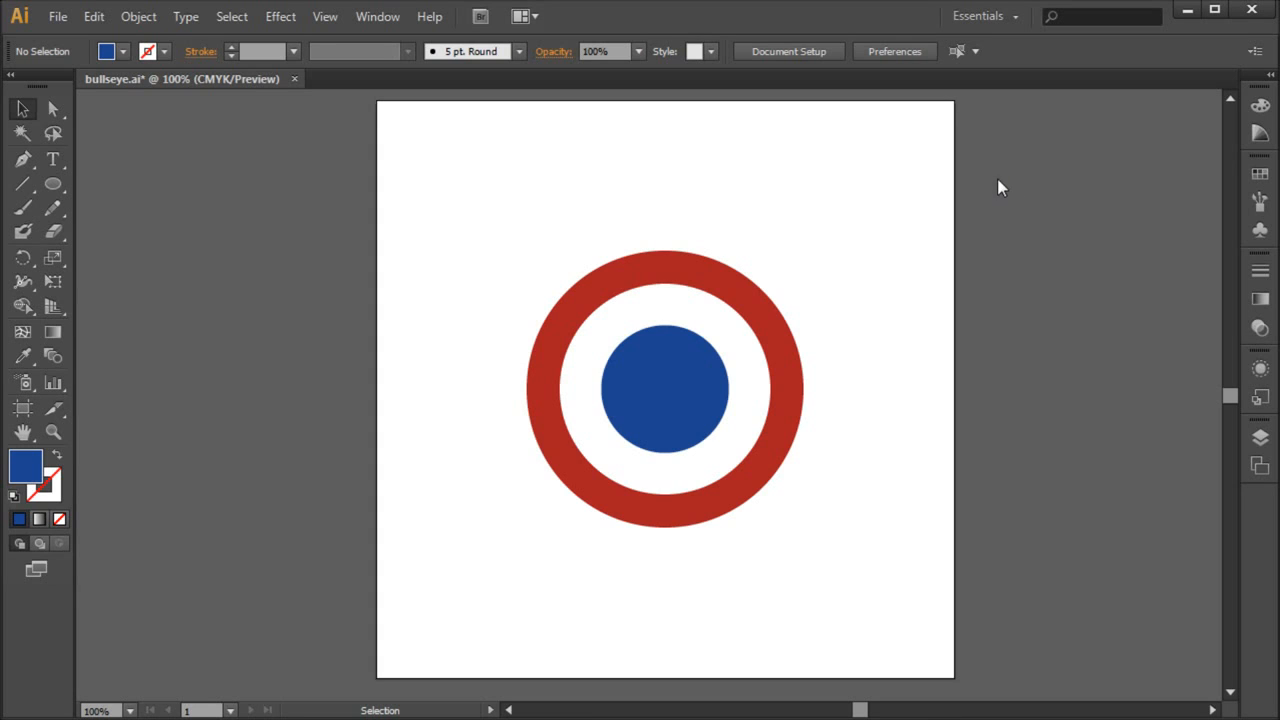
- Select the red ring and the blue circle in turn to inspect the bullseye's separate shapes
{"action": "left_click_drag", "start_coordinate": [1039, 166], "coordinate": [480, 577]}
{"action": "left_click", "coordinate": [874, 262]}
{"action": "left_click", "coordinate": [756, 312]}
{"action": "left_click", "coordinate": [671, 386]}
{"action": "left_click", "coordinate": [951, 286]}
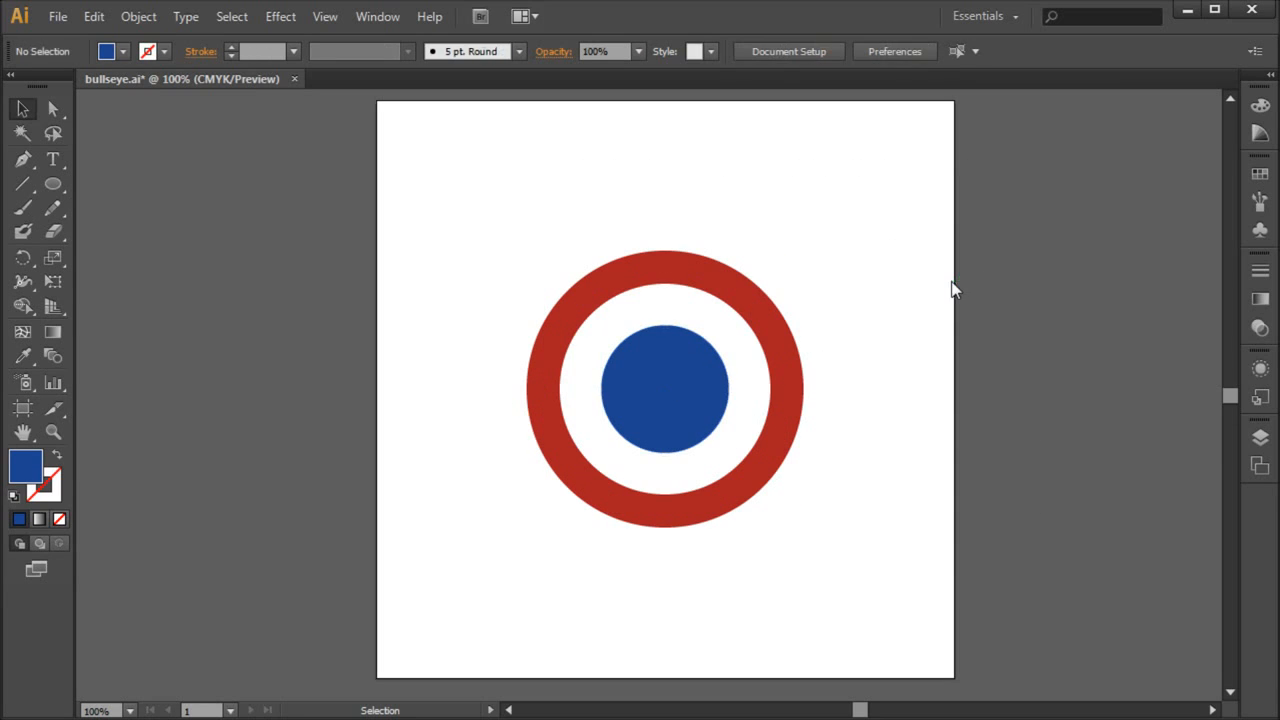
{"action": "left_click", "coordinate": [752, 303]}
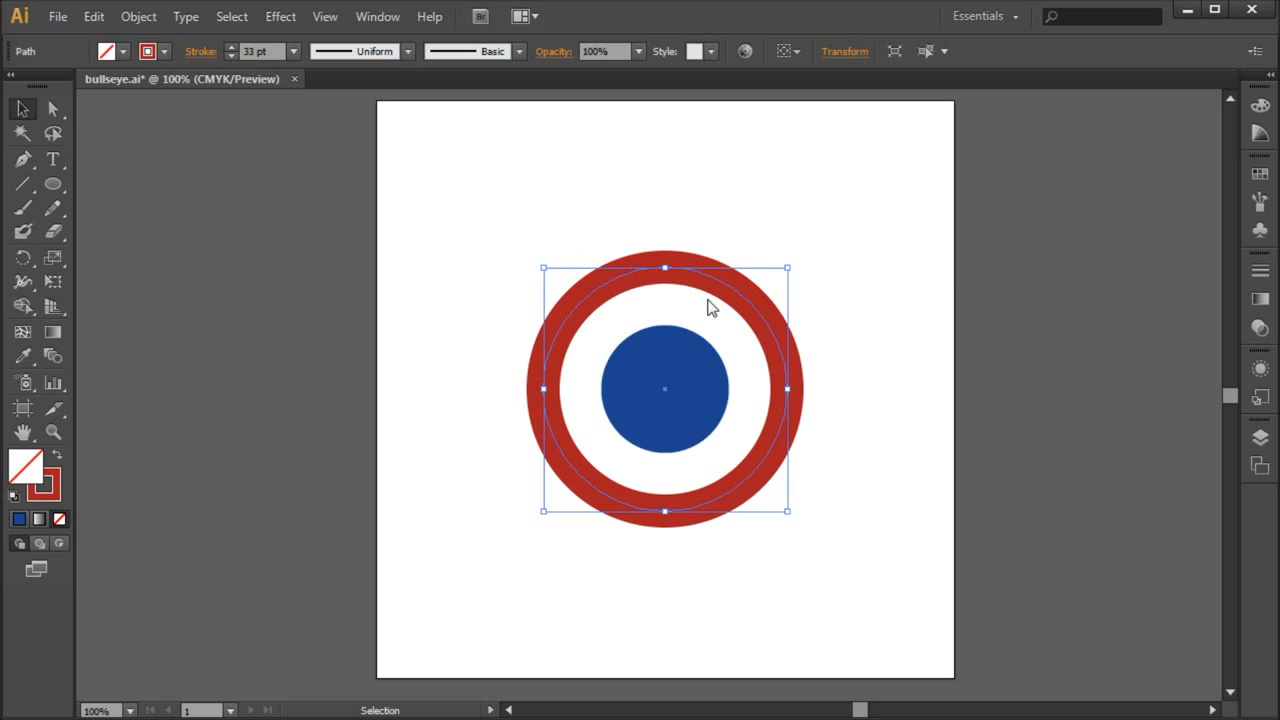
{"action": "left_click", "coordinate": [694, 382]}
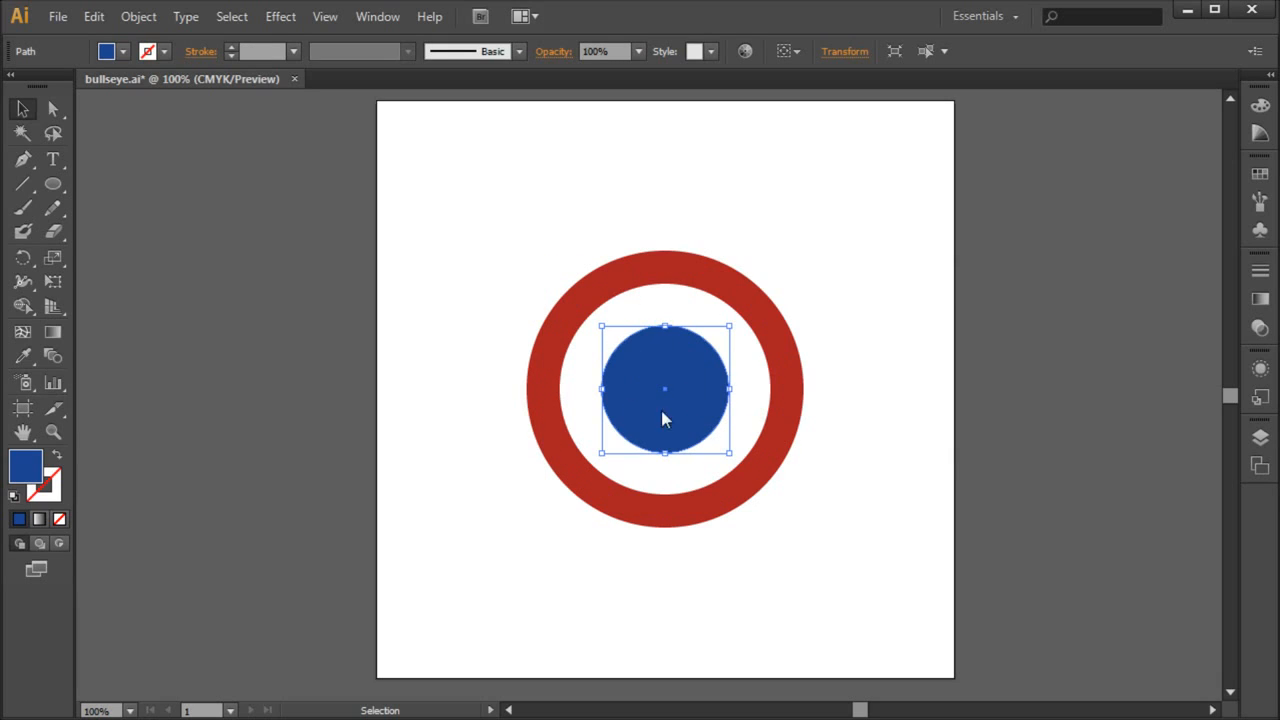
{"action": "left_click", "coordinate": [949, 271]}
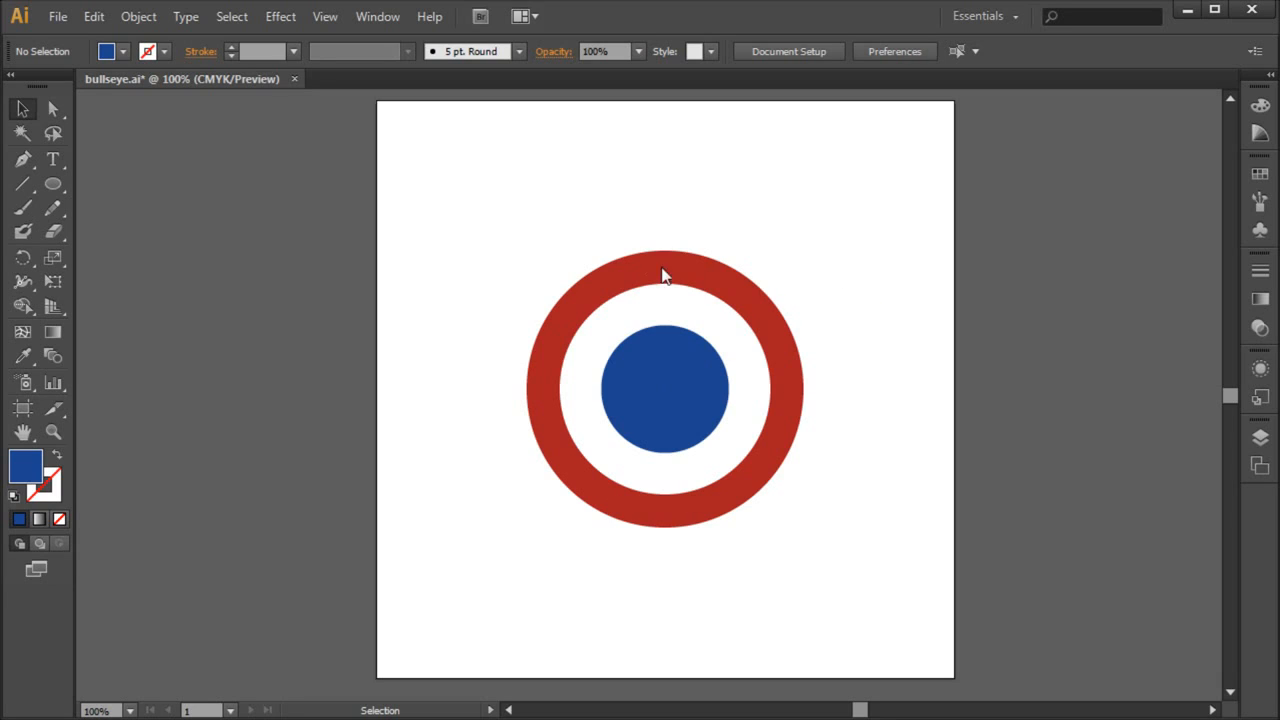
{"action": "left_click", "coordinate": [697, 275]}
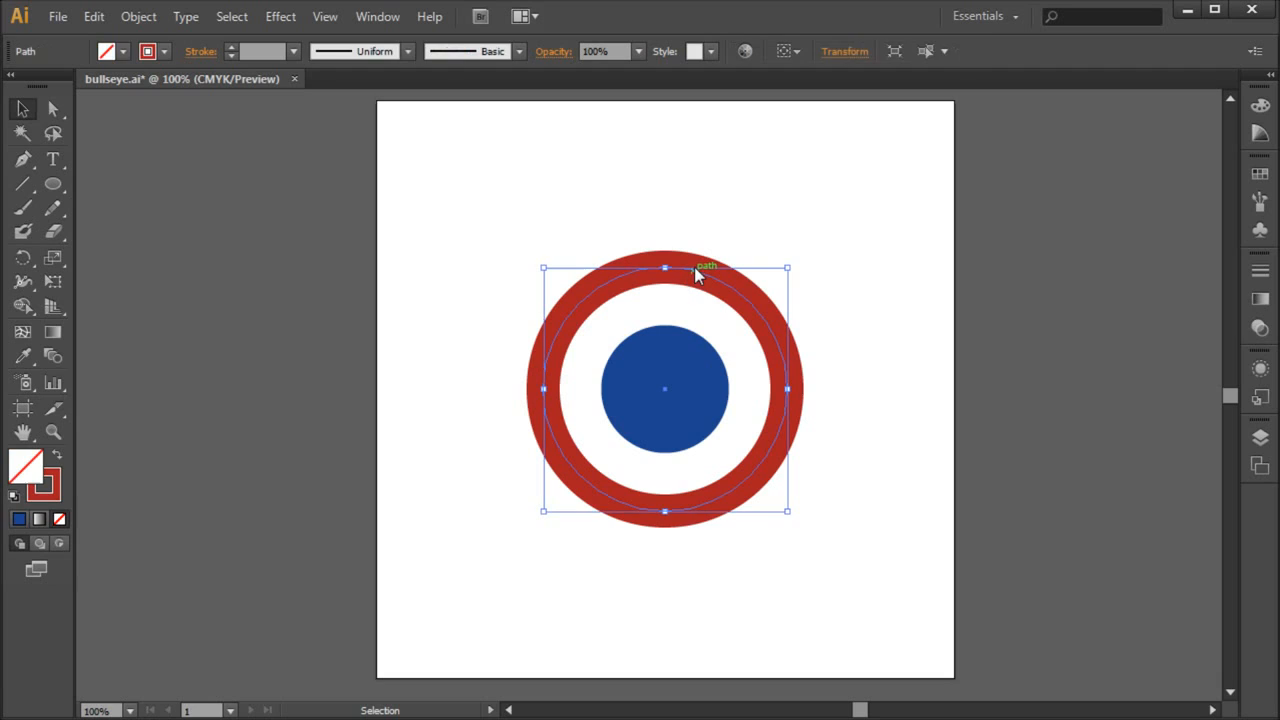
{"action": "left_click", "coordinate": [677, 360]}
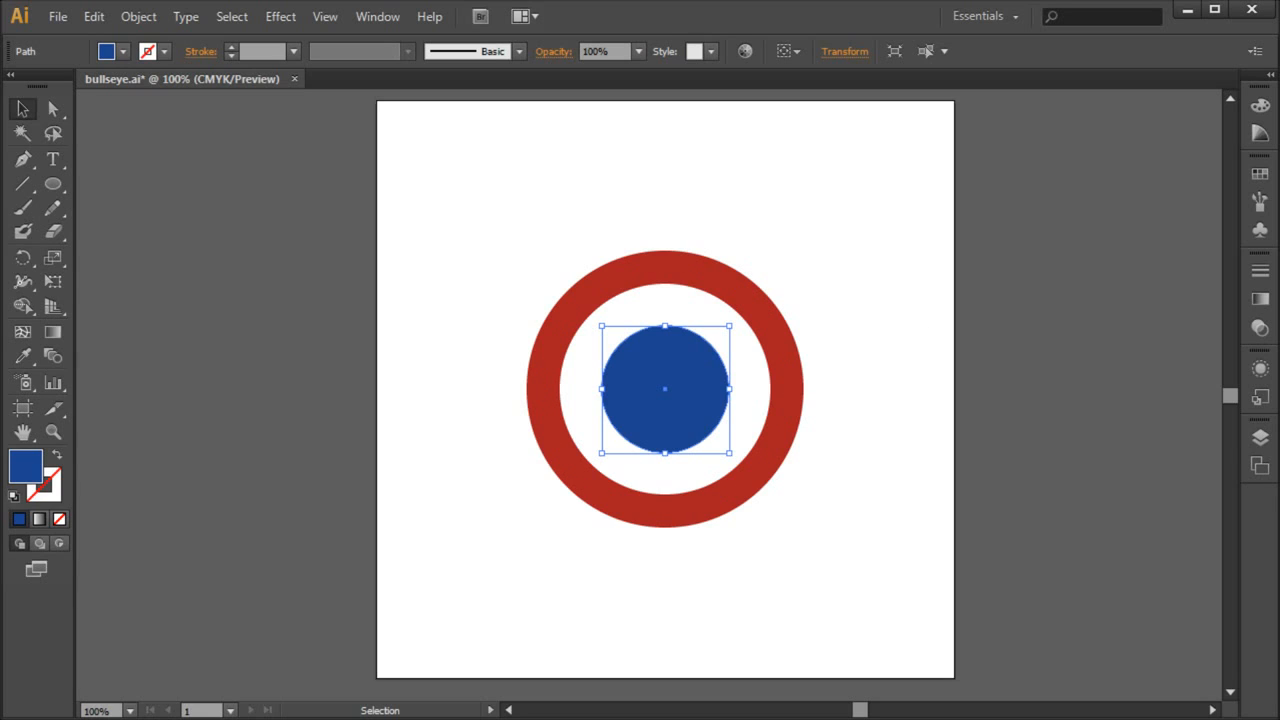
- Show the contents of Layer 1 and select its ring path and circle path in turn
{"action": "left_click", "coordinate": [1260, 437]}
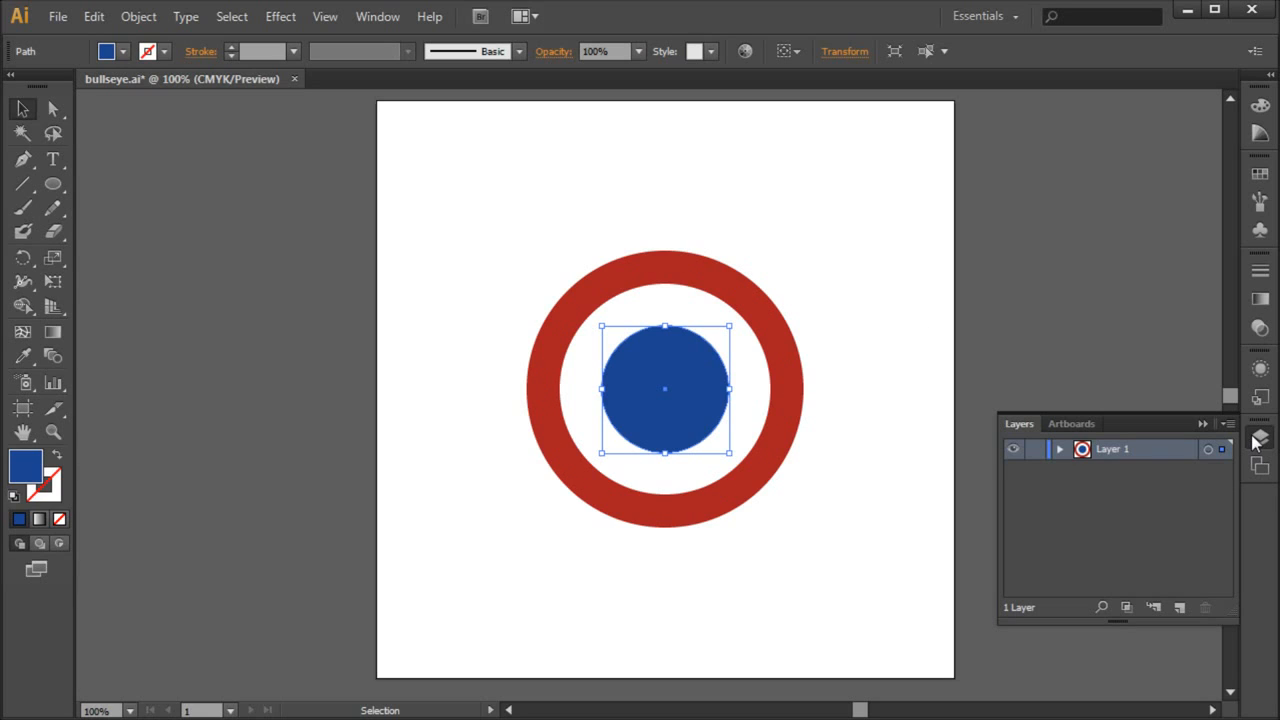
{"action": "left_click", "coordinate": [1060, 449]}
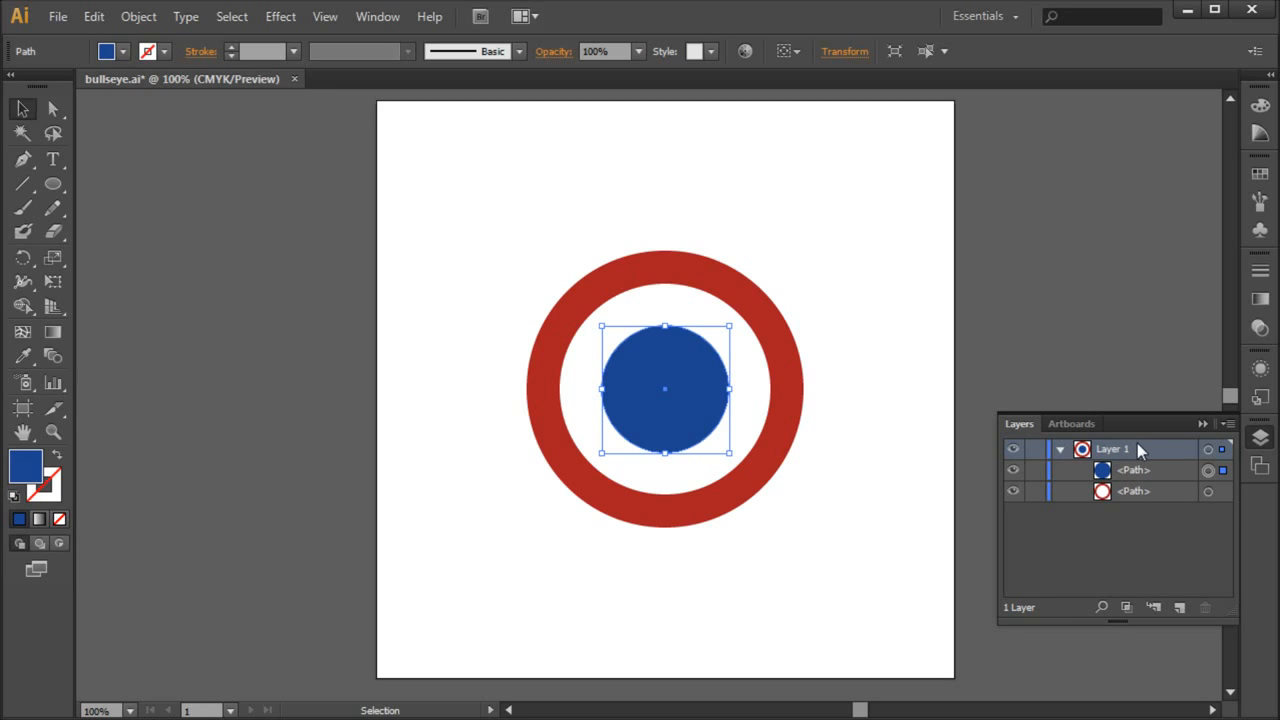
{"action": "left_click", "coordinate": [1220, 492]}
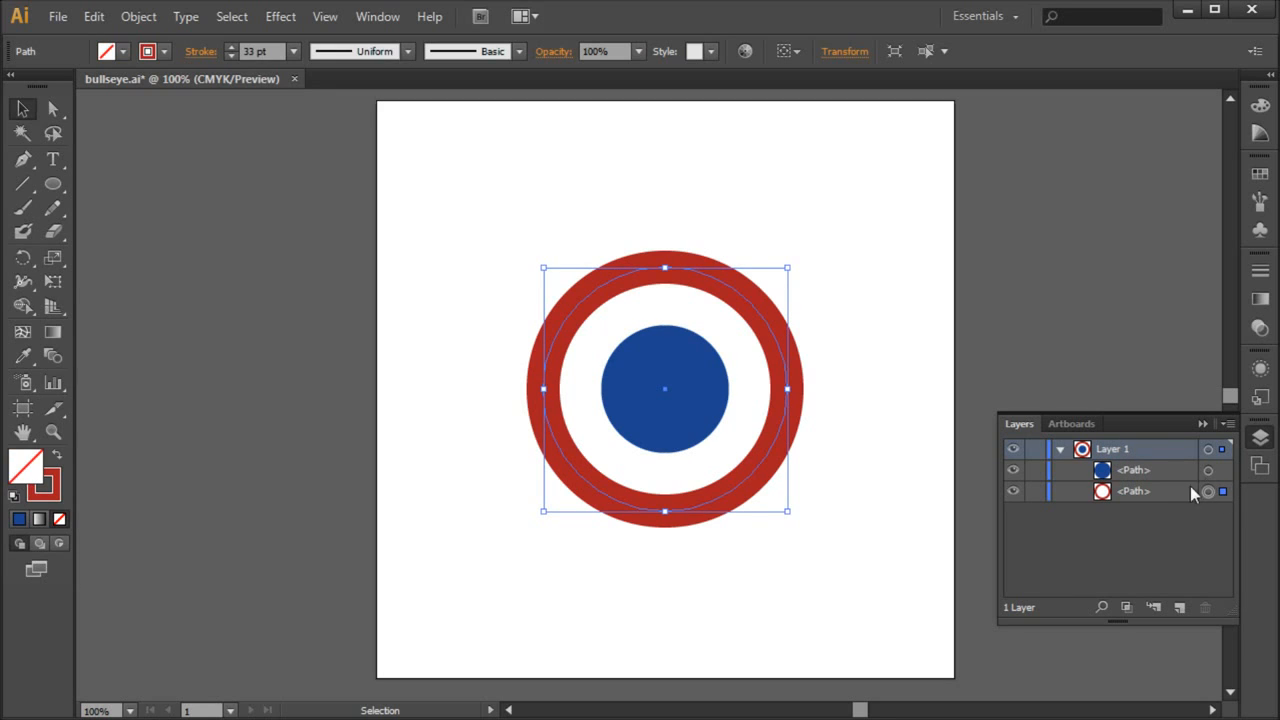
{"action": "left_click", "coordinate": [1221, 470]}
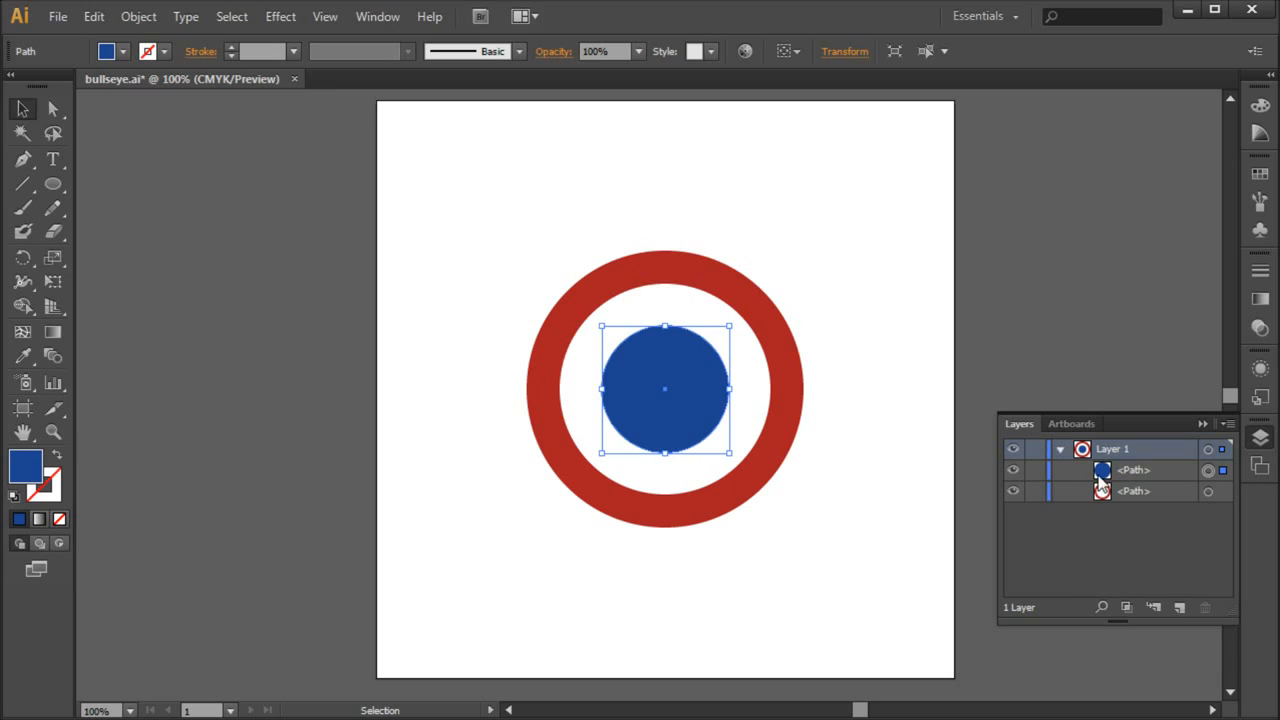
{"action": "left_click", "coordinate": [1223, 493]}
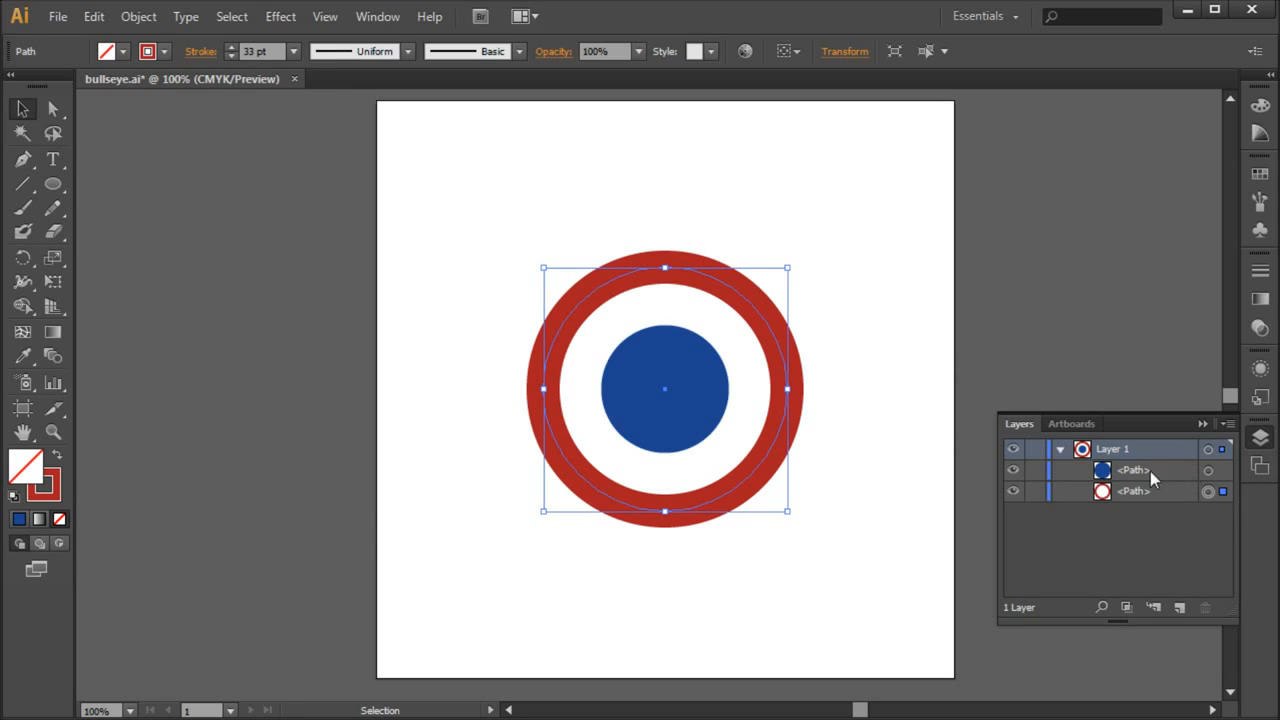
{"action": "left_click", "coordinate": [1222, 470]}
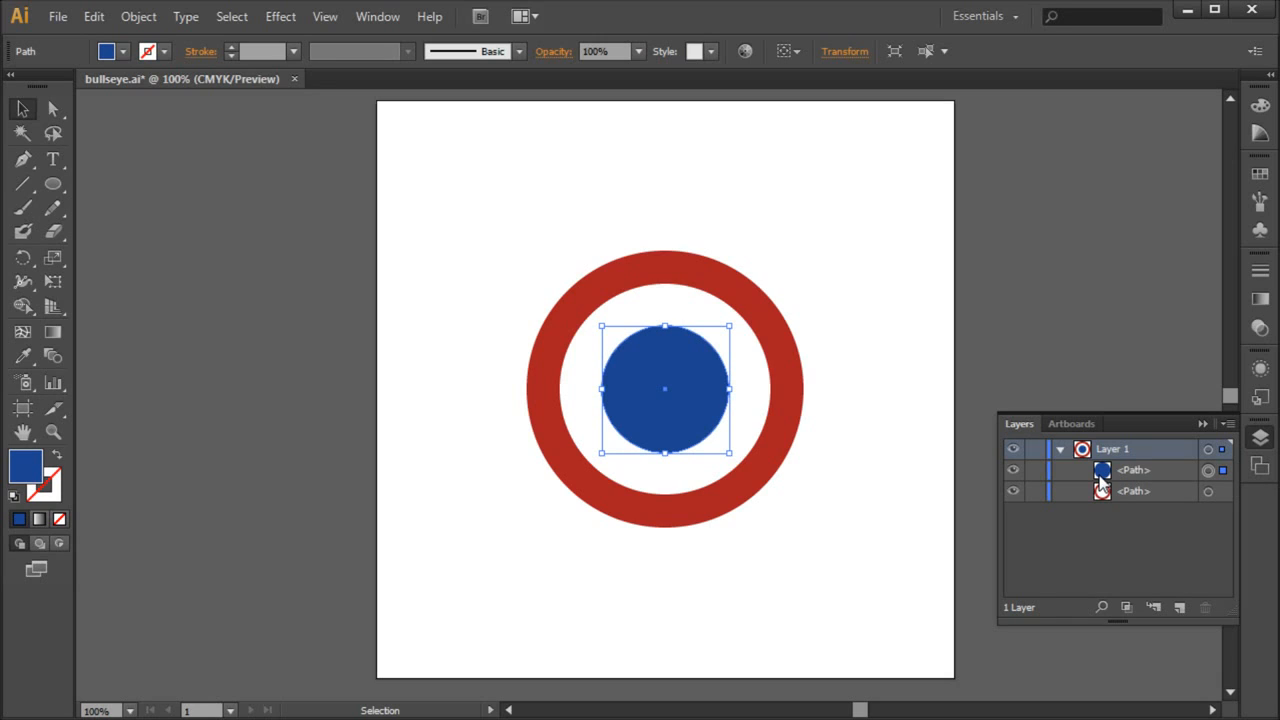
- Cut the blue circle out of Layer 1 and paste it in front, in the same place, on a new layer
{"action": "left_click", "coordinate": [1142, 487]}
{"action": "left_click", "coordinate": [1148, 468]}
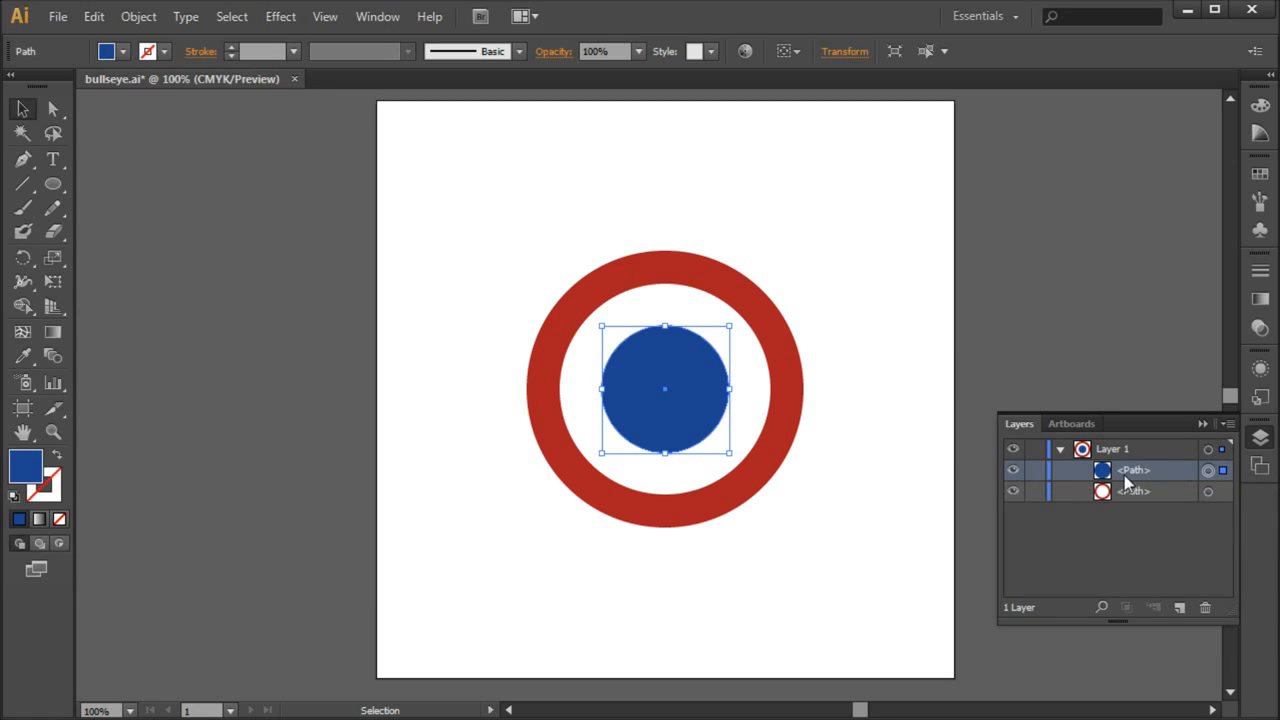
{"action": "key", "text": "ctrl"}
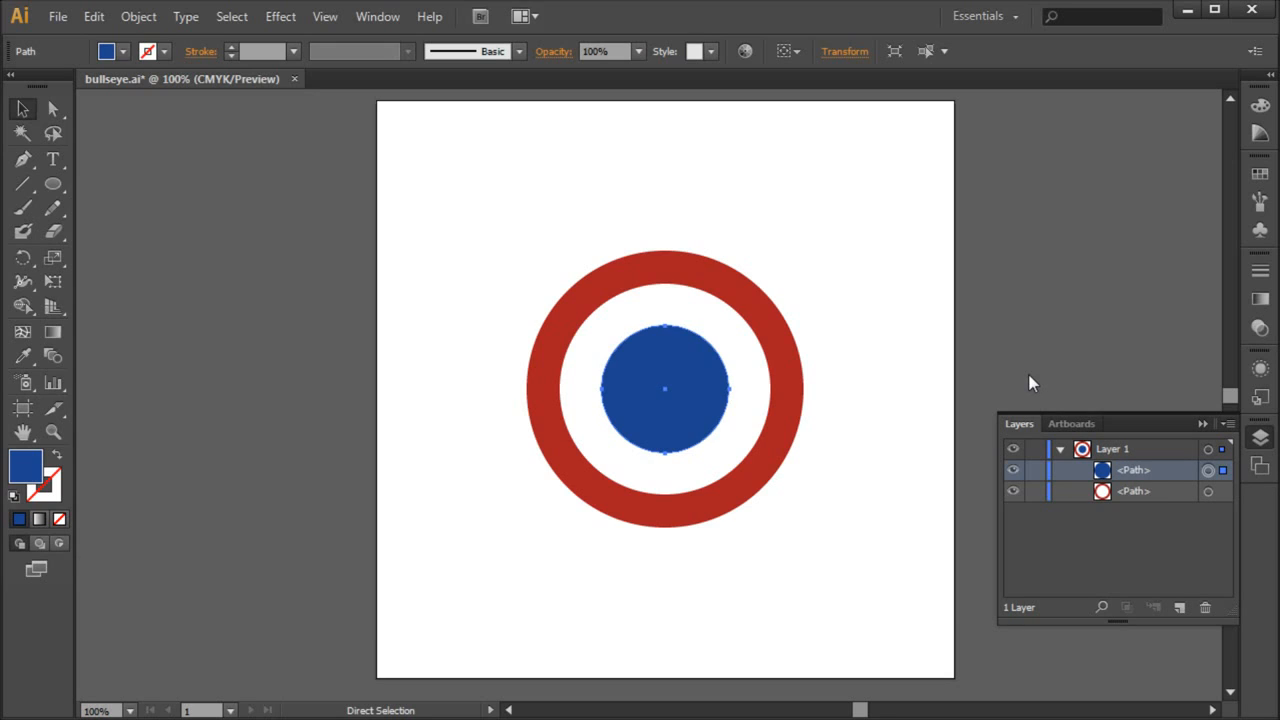
{"action": "key", "text": "Delete"}
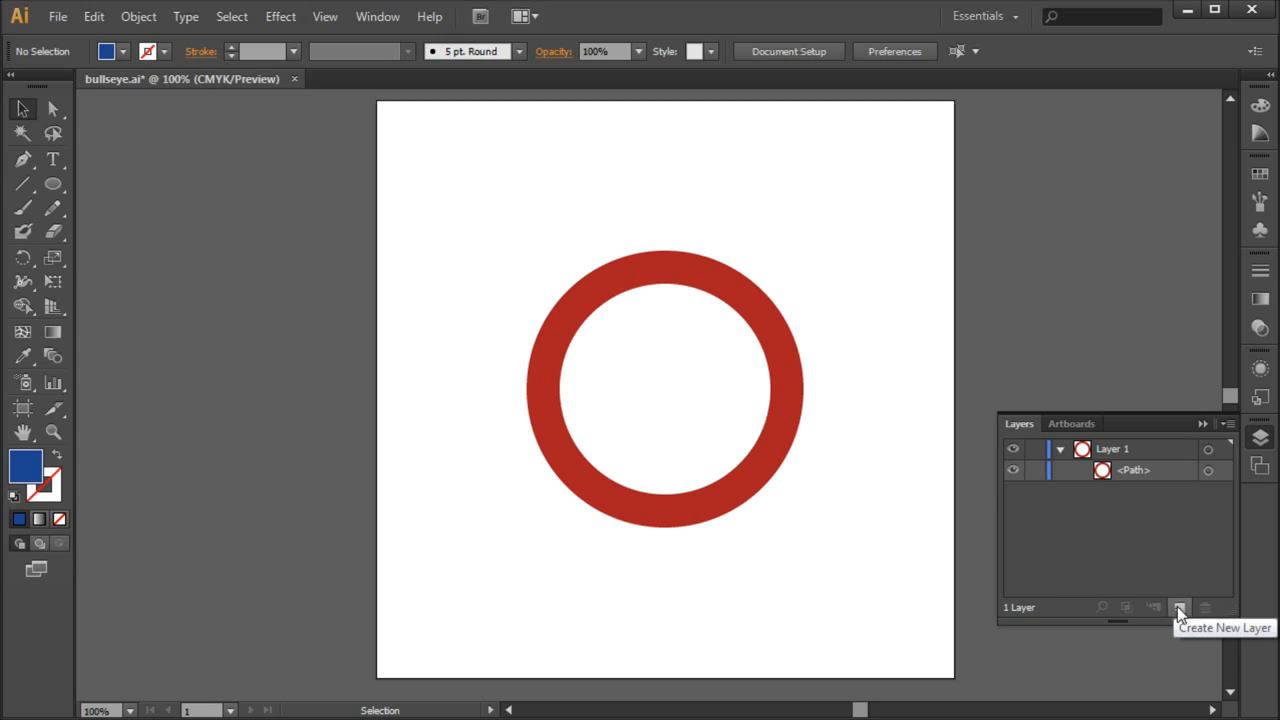
{"action": "left_click", "coordinate": [1180, 608]}
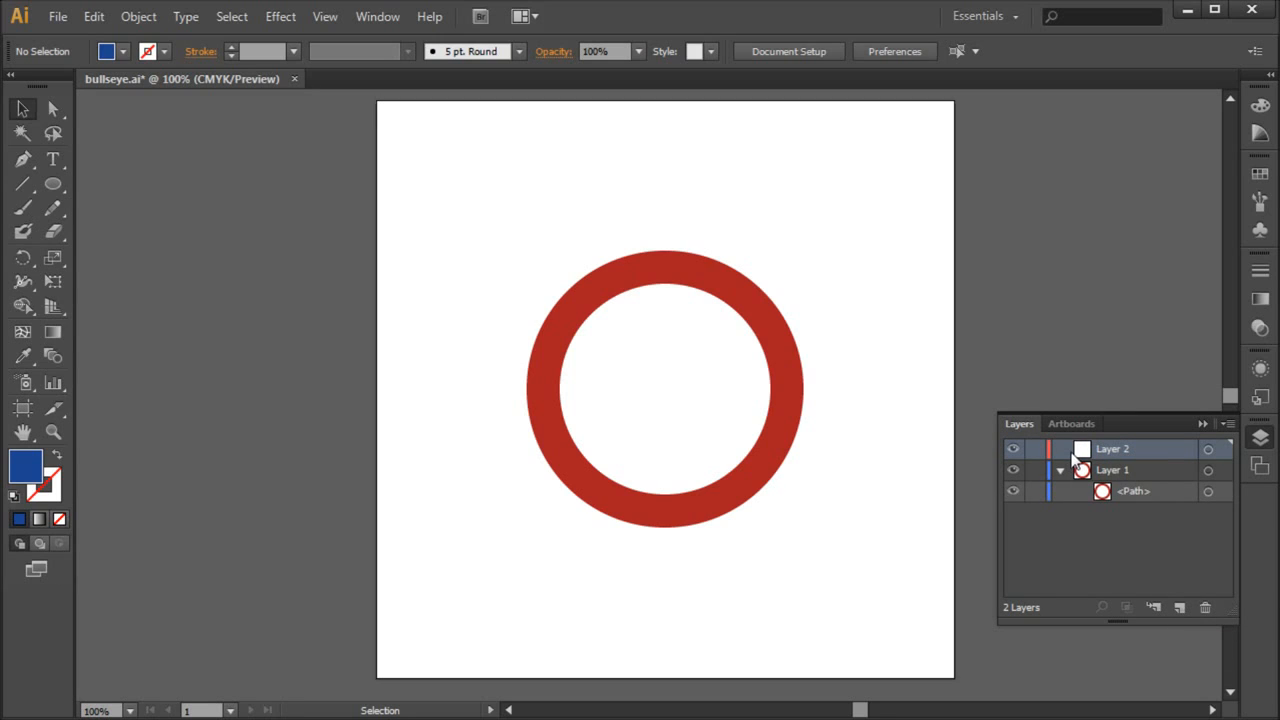
{"action": "key", "text": "ctrl+f"}
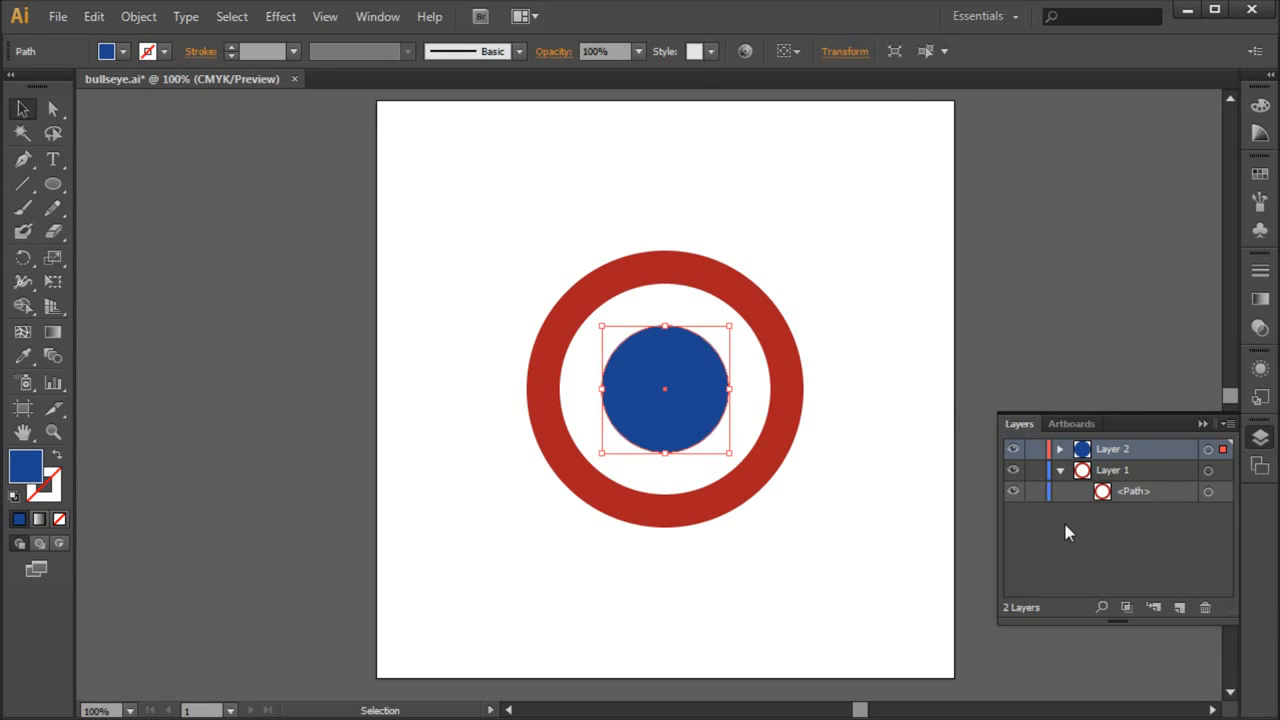
- Collapse the contents of Layer 1 and save the bullseye.ai document
{"action": "left_click", "coordinate": [1061, 470]}
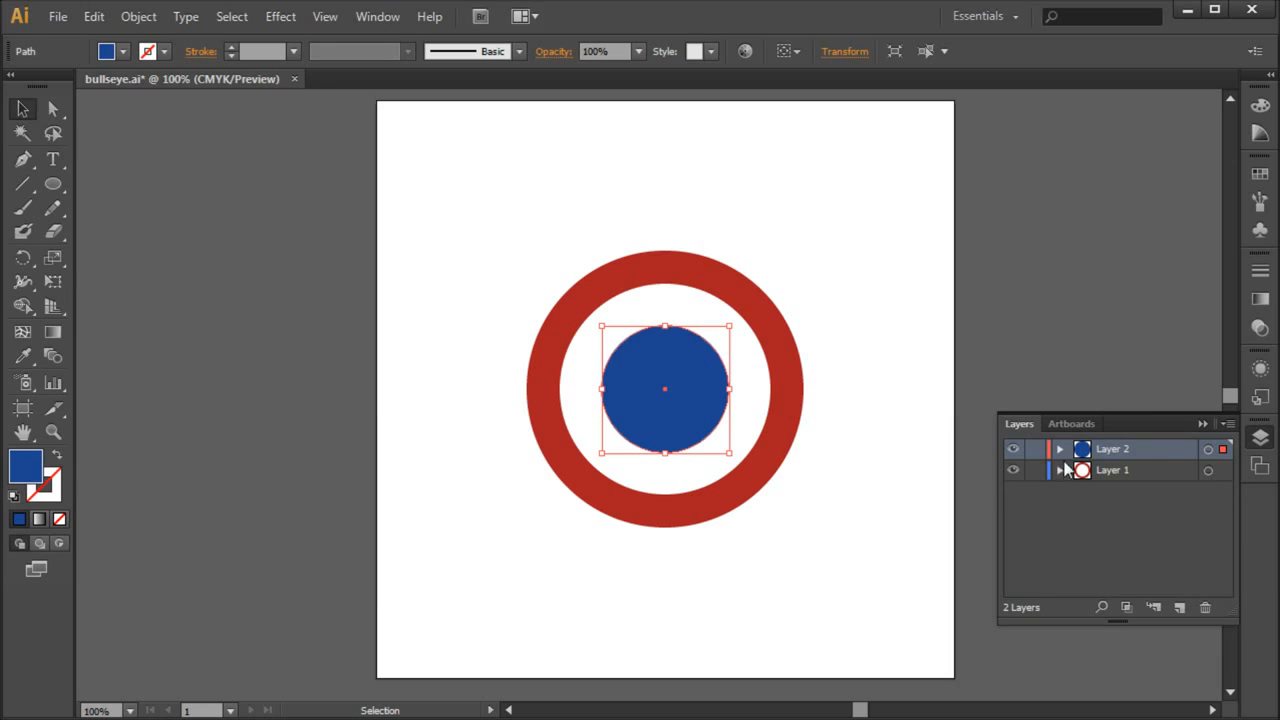
{"action": "left_click", "coordinate": [1118, 449]}
{"action": "left_click", "coordinate": [1108, 470]}
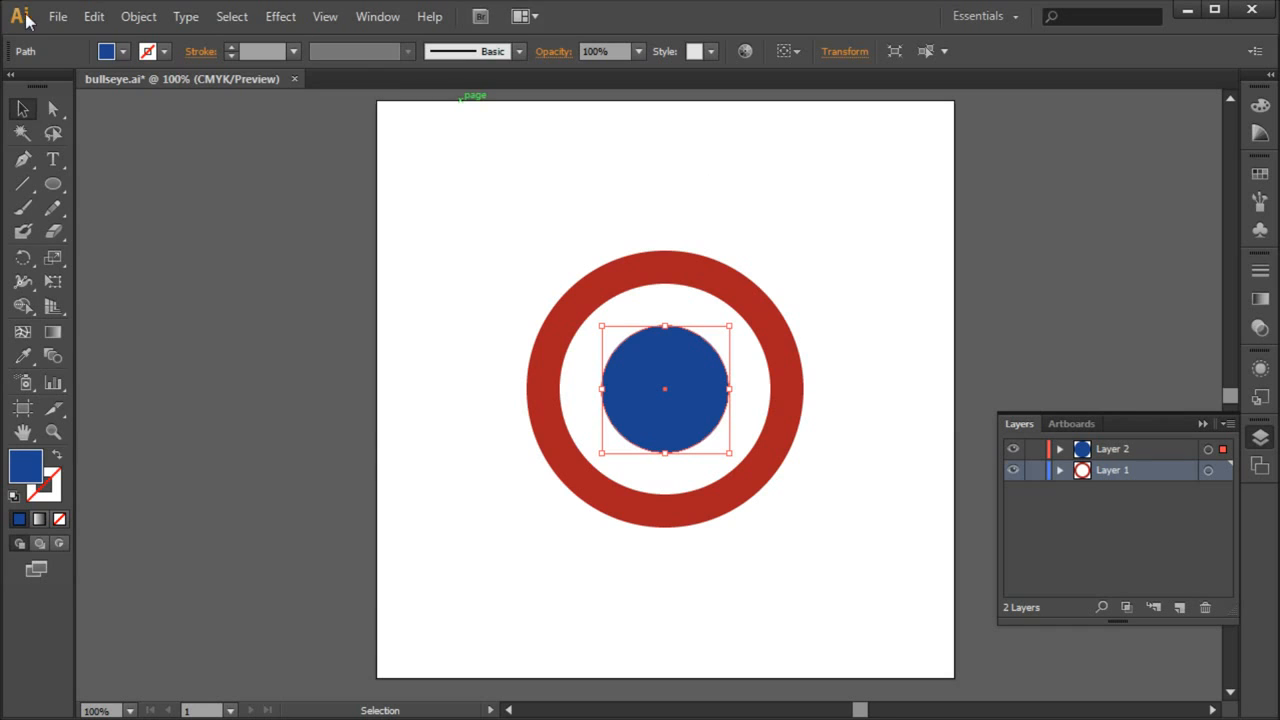
{"action": "left_click", "coordinate": [58, 17]}
{"action": "left_click", "coordinate": [330, 180]}
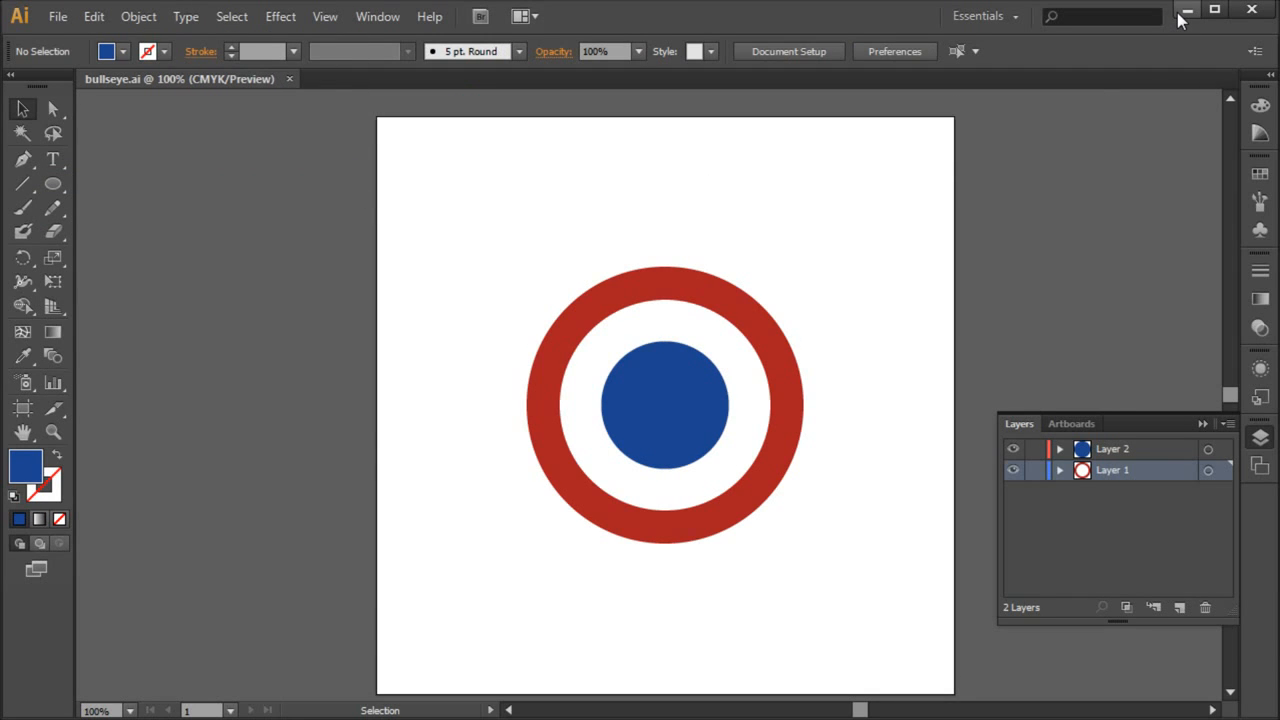
- Switch to After Effects and create a composition named Comp 1 with the HDTV 1080 29.97 preset and a 30-second duration
{"action": "left_click", "coordinate": [1186, 10]}
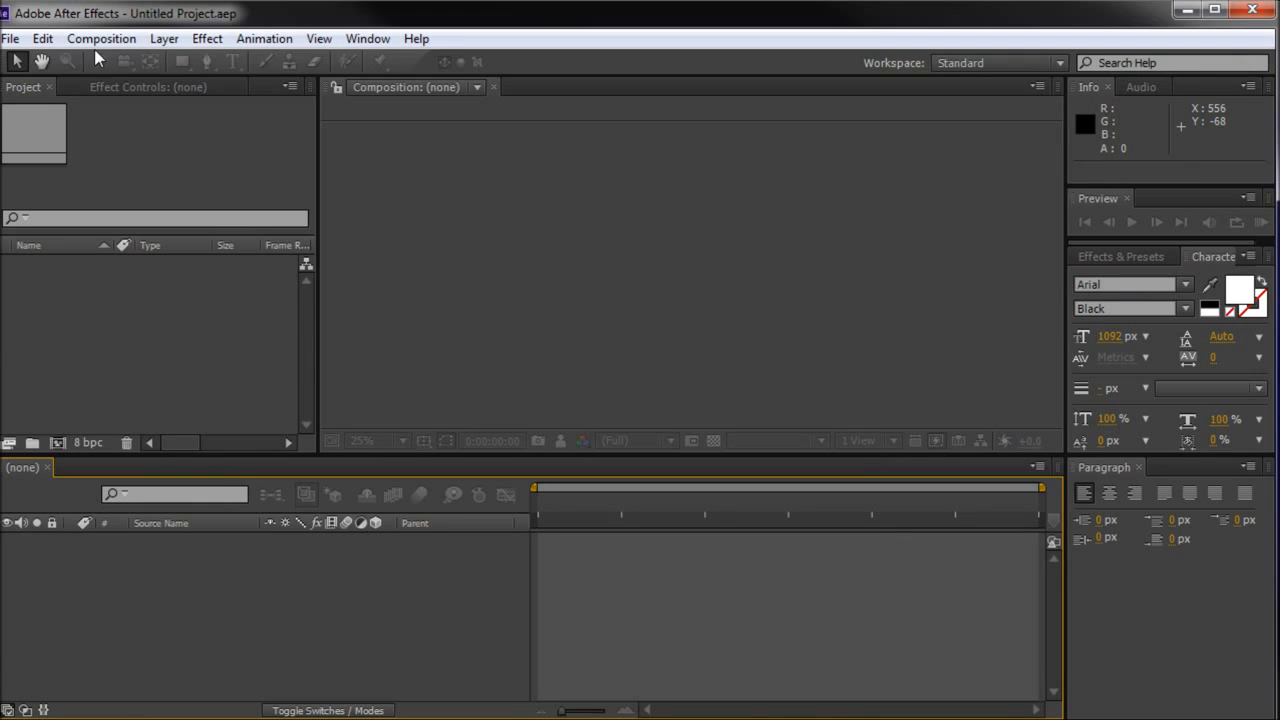
{"action": "left_click", "coordinate": [96, 39]}
{"action": "left_click", "coordinate": [108, 62]}
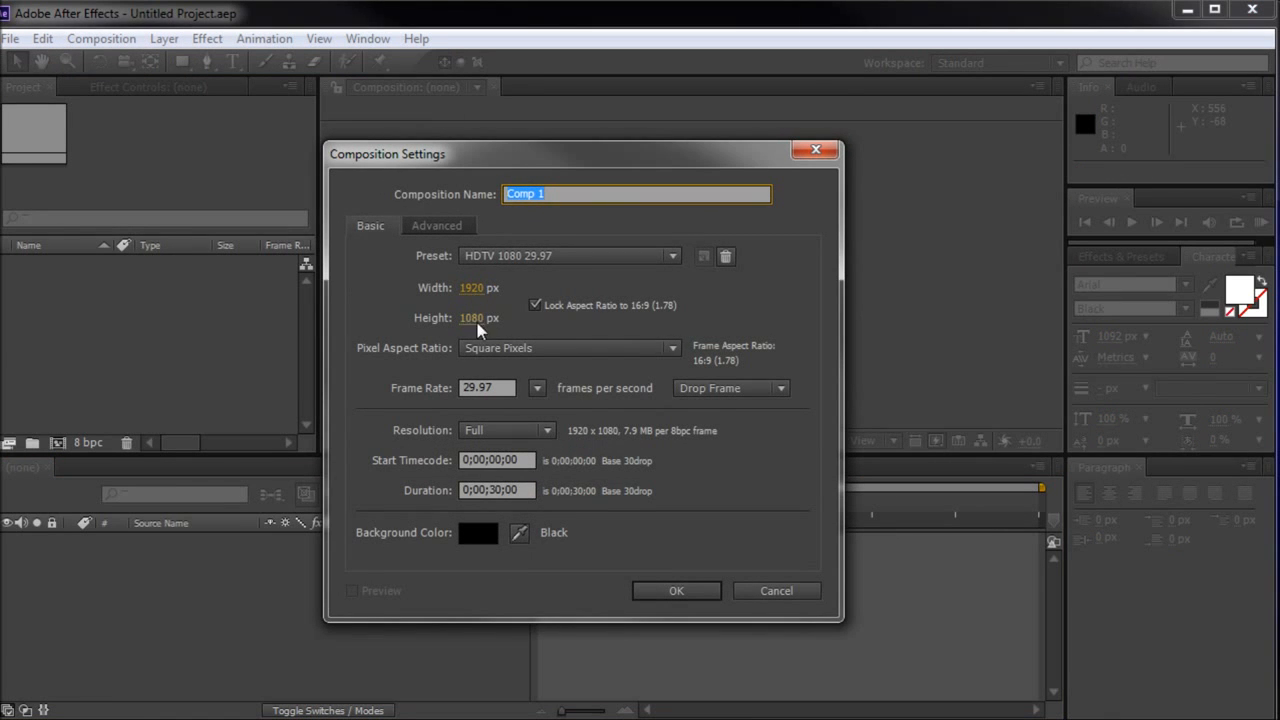
{"action": "left_click", "coordinate": [672, 590]}
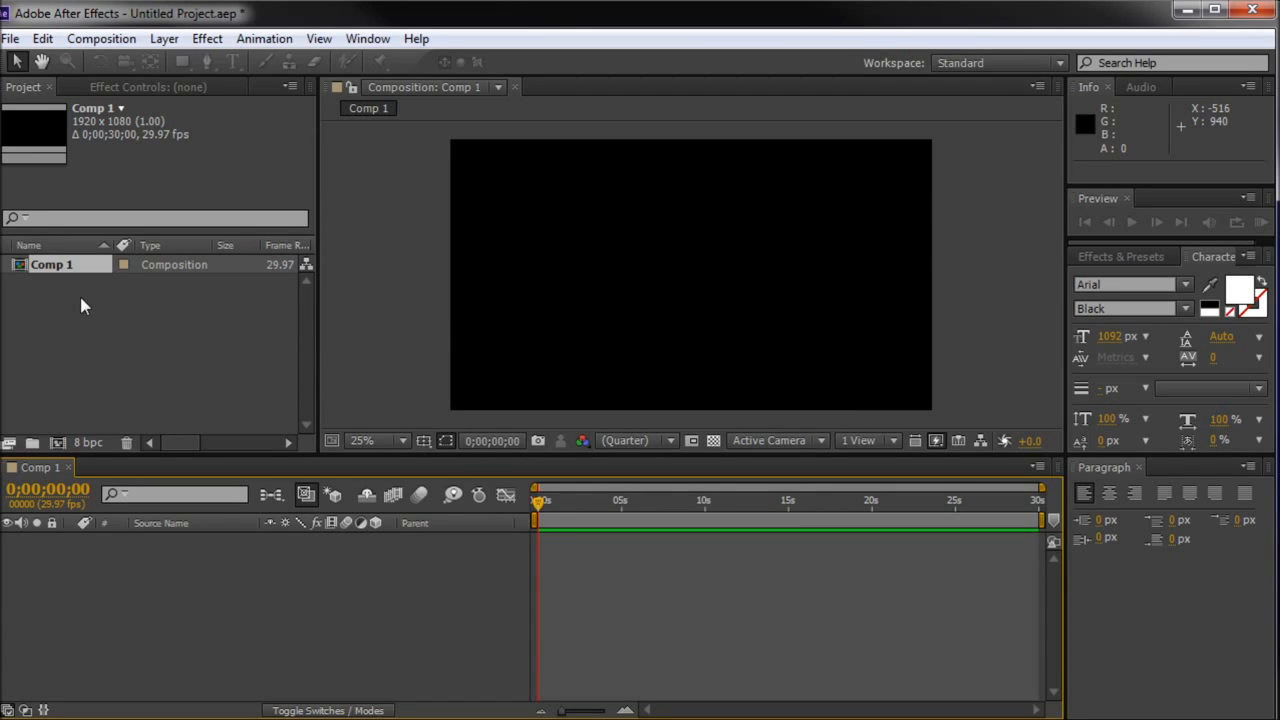
- Choose bullseye.ai from the Desktop as the file to import into the project
{"action": "double_click", "coordinate": [98, 338]}
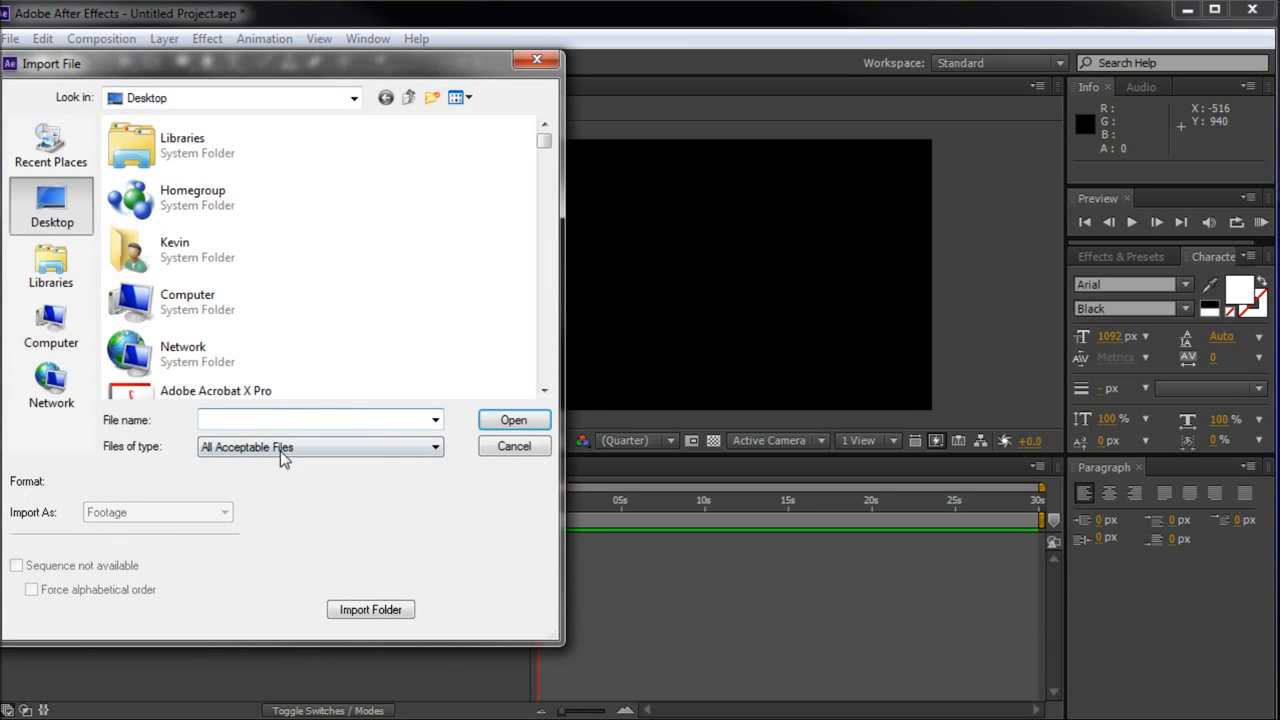
{"action": "type", "text": "bul"}
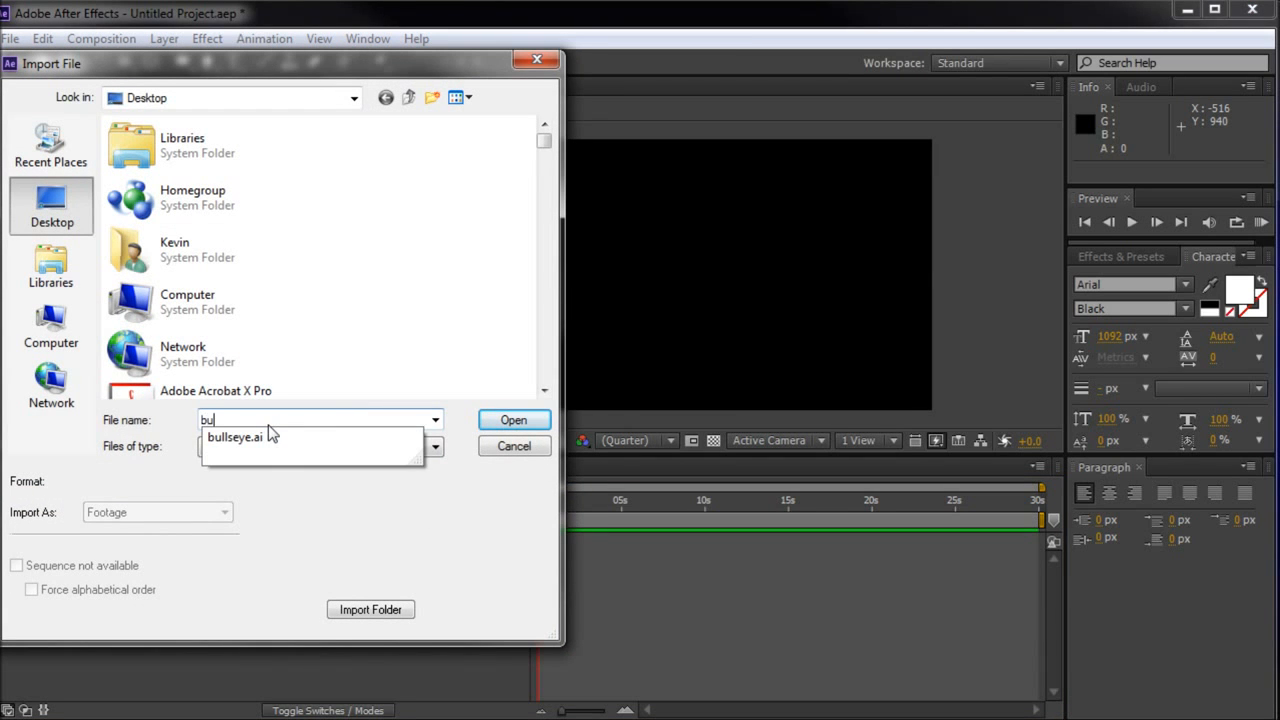
{"action": "left_click", "coordinate": [308, 438]}
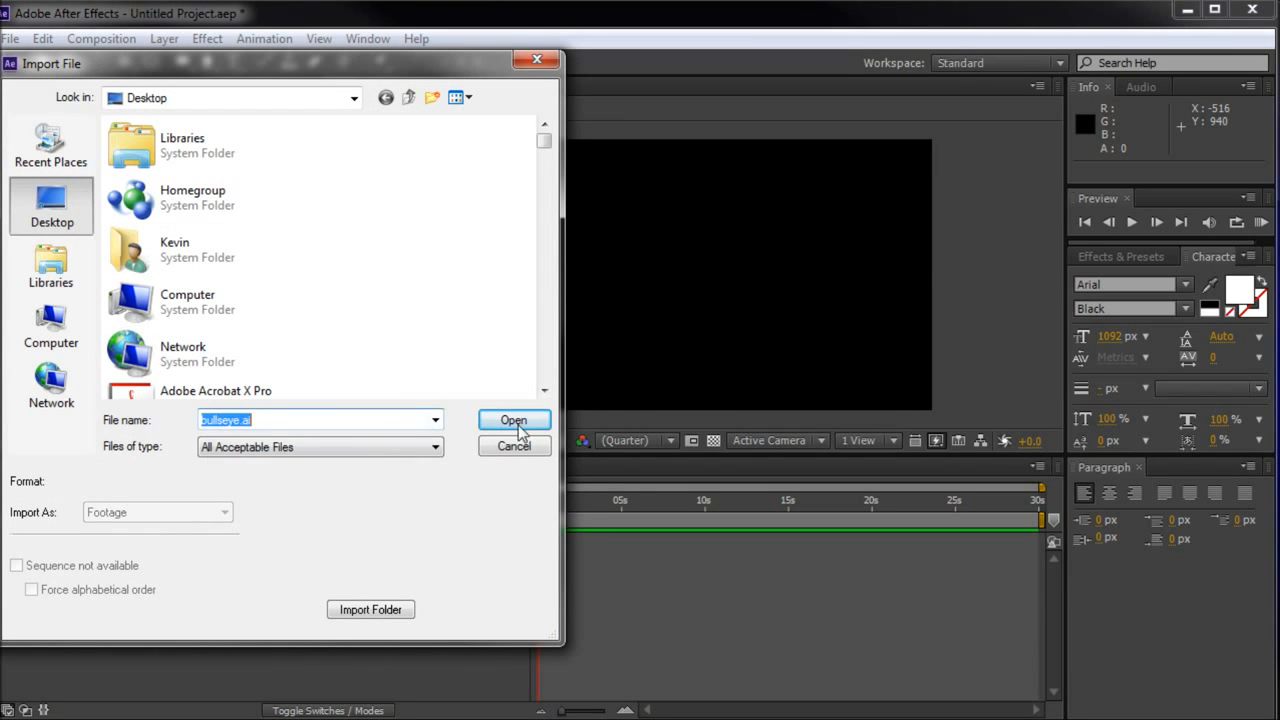
{"action": "left_click", "coordinate": [518, 422]}
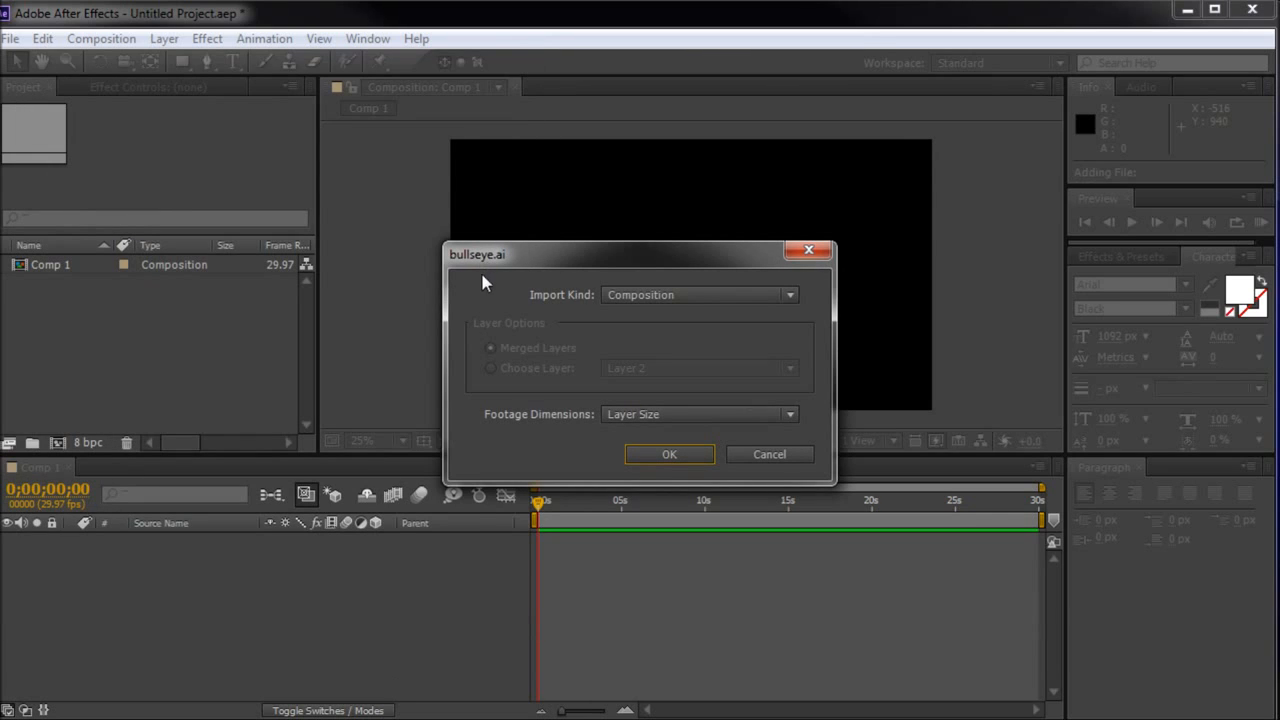
{"action": "left_click", "coordinate": [646, 294]}
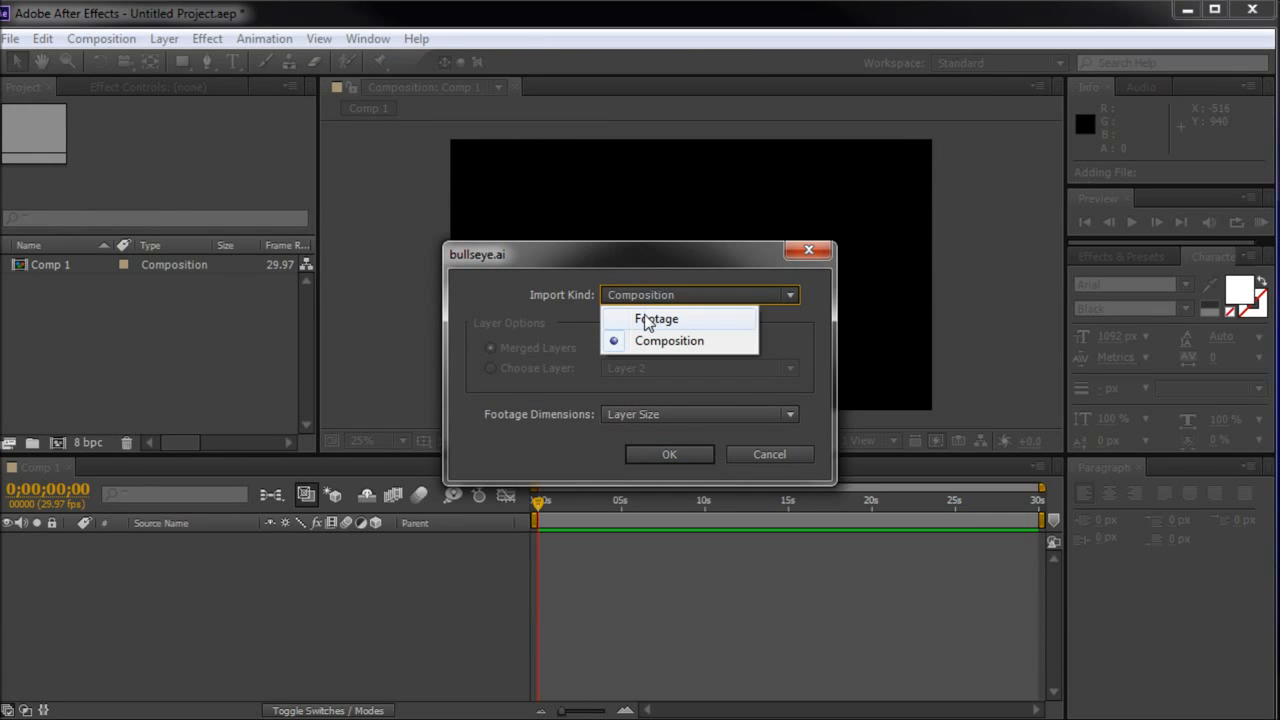
{"action": "left_click", "coordinate": [642, 315]}
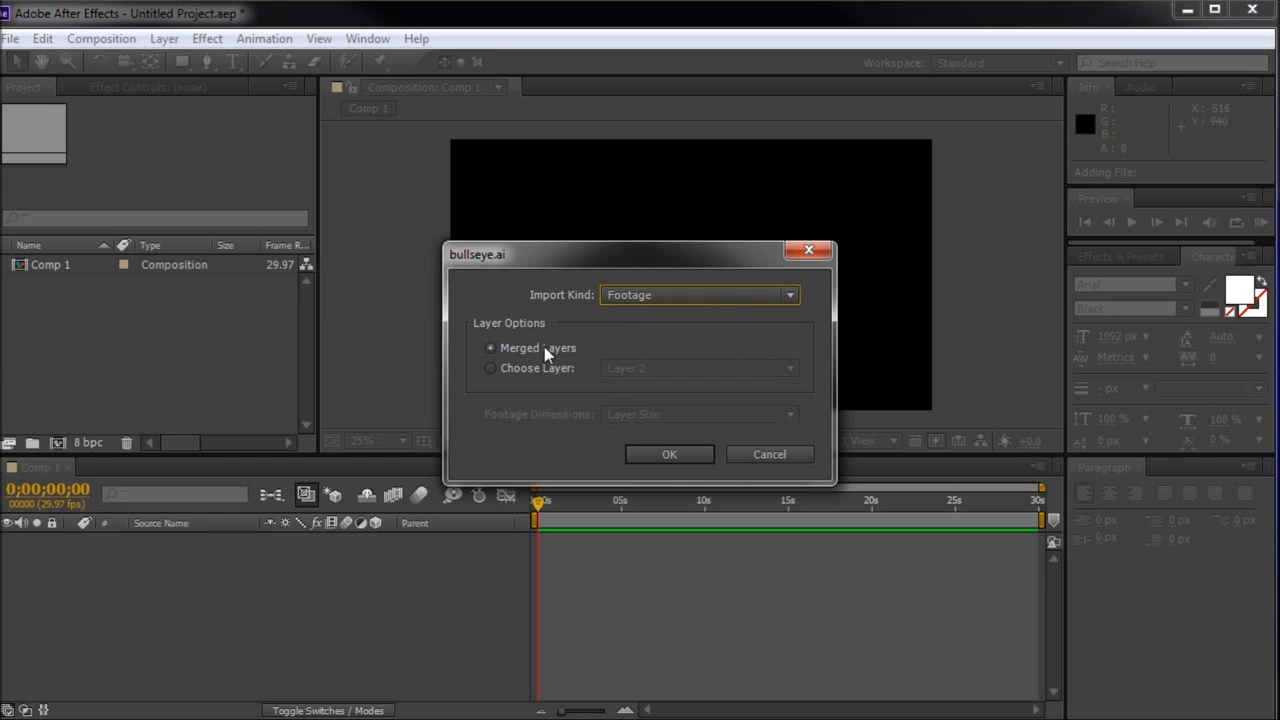
{"action": "left_click", "coordinate": [663, 290]}
{"action": "left_click", "coordinate": [610, 292]}
{"action": "left_click", "coordinate": [663, 295]}
{"action": "left_click", "coordinate": [657, 341]}
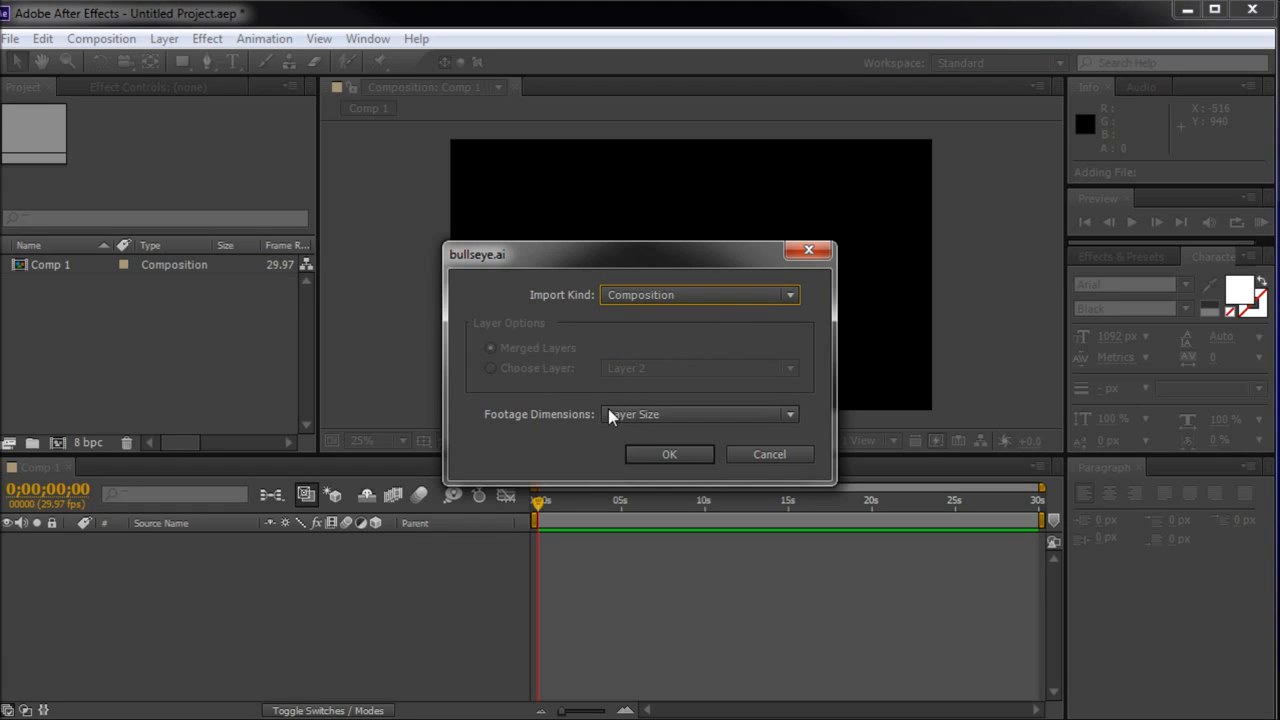
- Import bullseye.ai as a Composition with the footage dimensions set to Layer Size
{"action": "left_click", "coordinate": [640, 414]}
{"action": "left_click", "coordinate": [643, 434]}
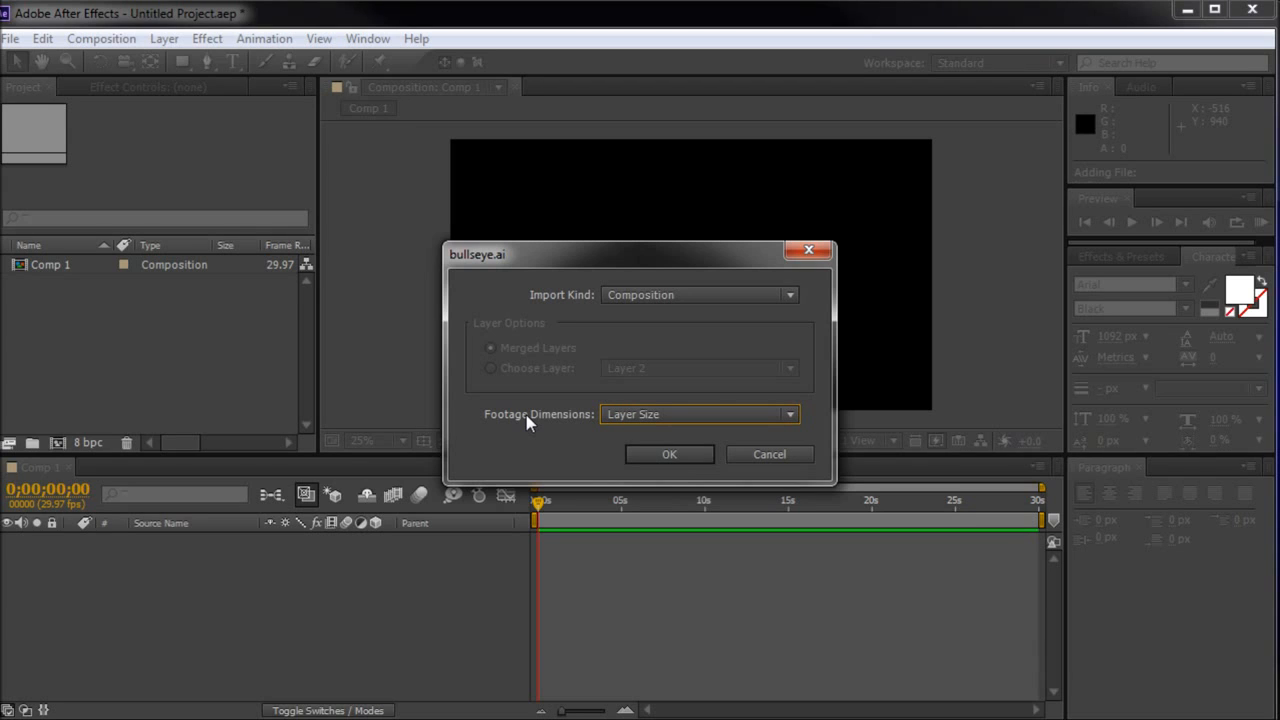
{"action": "left_click", "coordinate": [649, 452]}
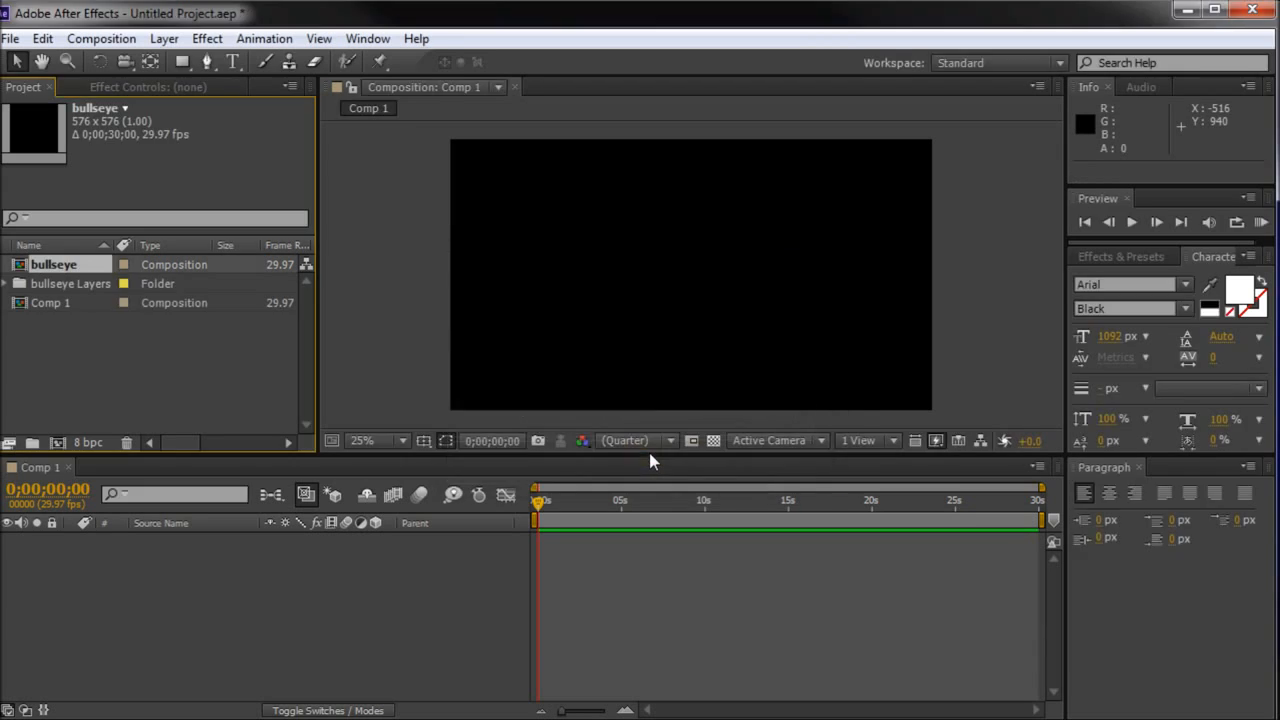
- Expand the bullseye Layers folder and add both of its layers to the Comp 1 timeline
{"action": "left_click", "coordinate": [55, 280]}
{"action": "left_click", "coordinate": [6, 284]}
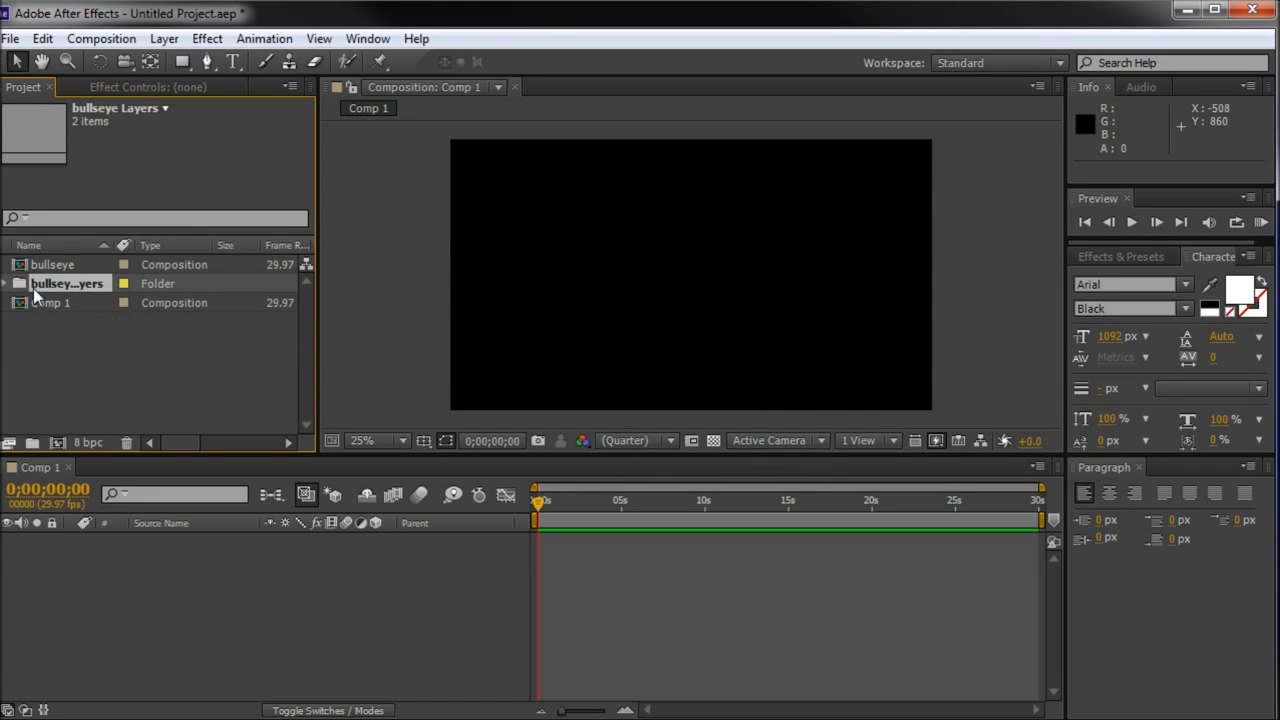
{"action": "left_click", "coordinate": [88, 304]}
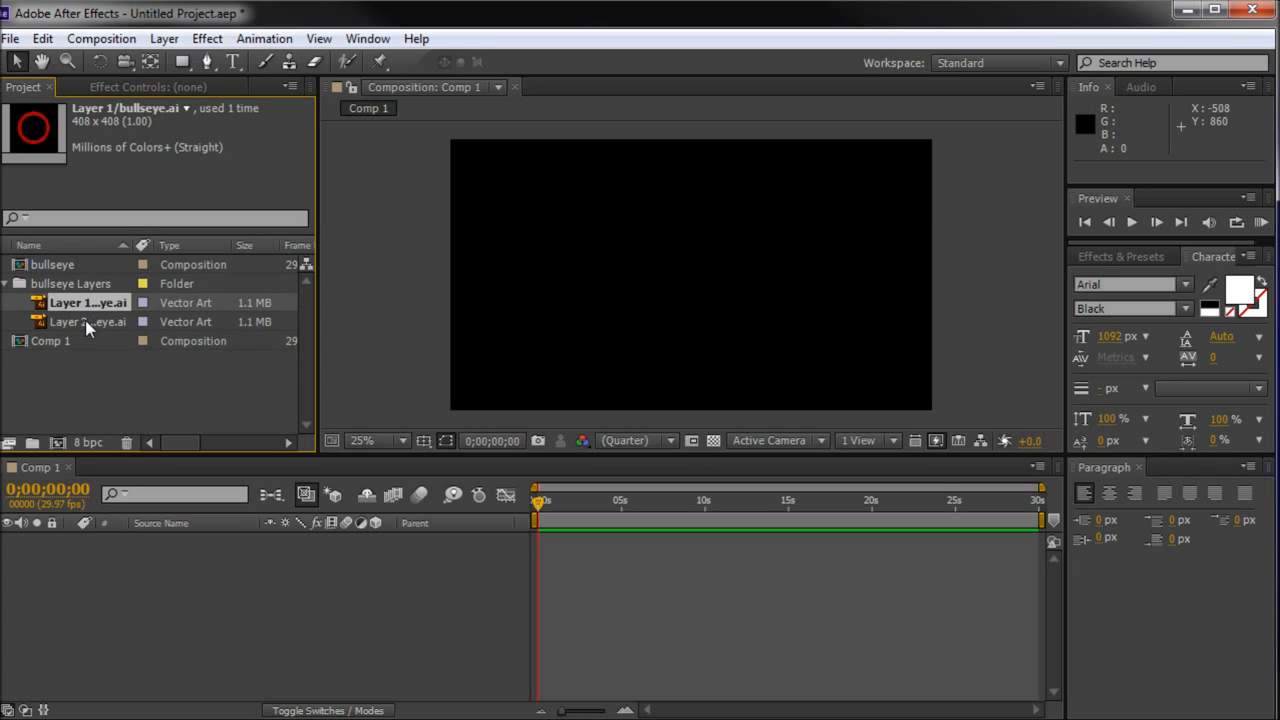
{"action": "left_click", "coordinate": [84, 322], "text": "shift"}
{"action": "left_click_drag", "start_coordinate": [86, 326], "coordinate": [137, 585]}
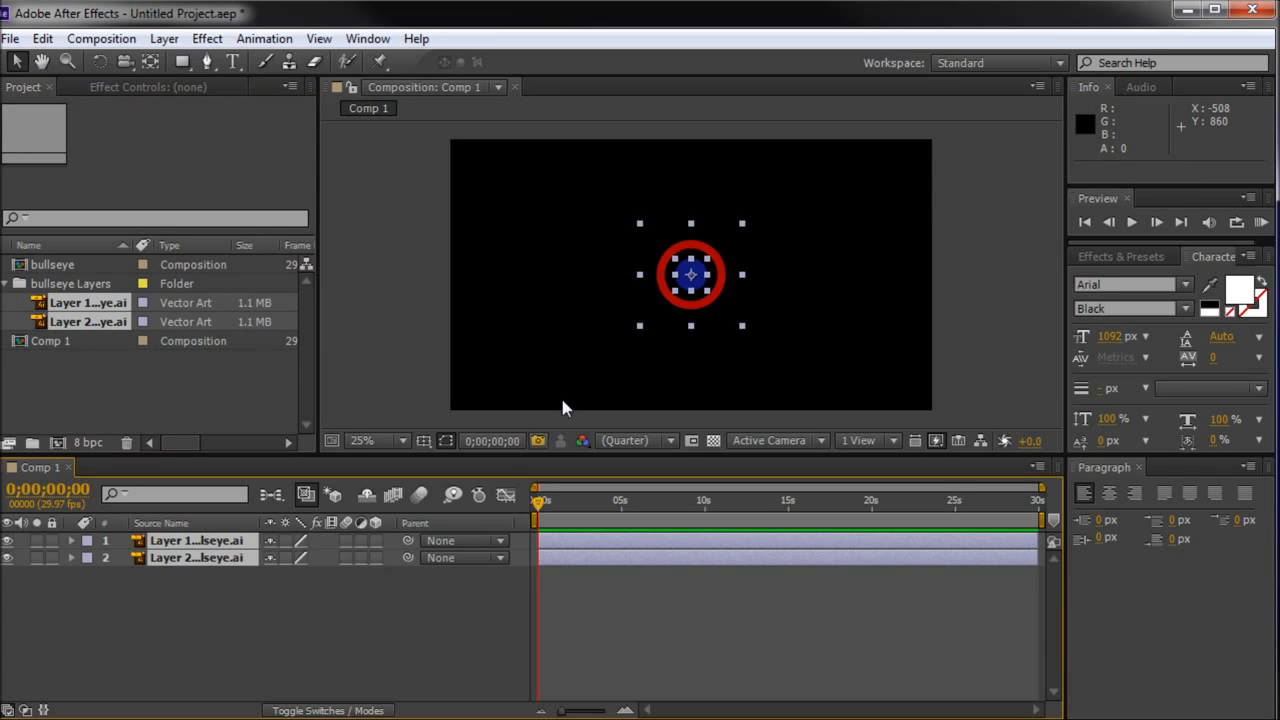
- Select both bullseye layers, scale them up together until the outer layer's bounds nearly fill the frame height, and nudge them slightly off centre
{"action": "left_click", "coordinate": [974, 229]}
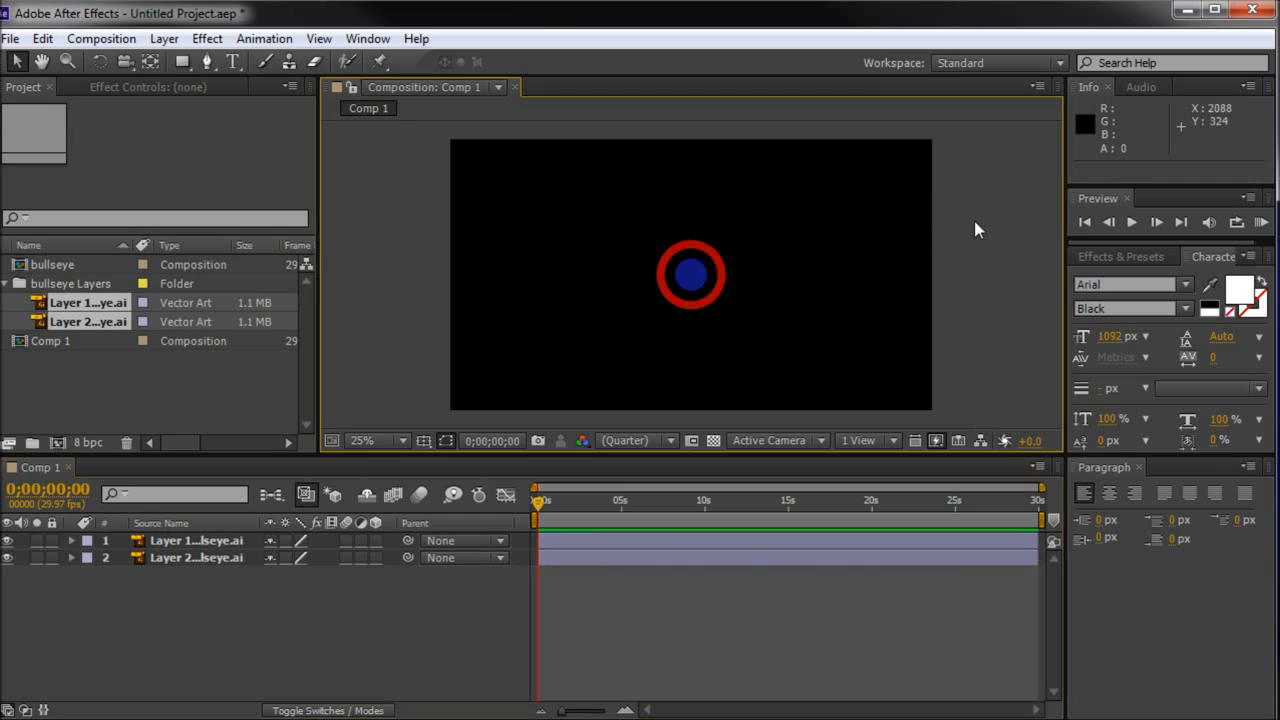
{"action": "left_click_drag", "start_coordinate": [418, 185], "coordinate": [807, 361]}
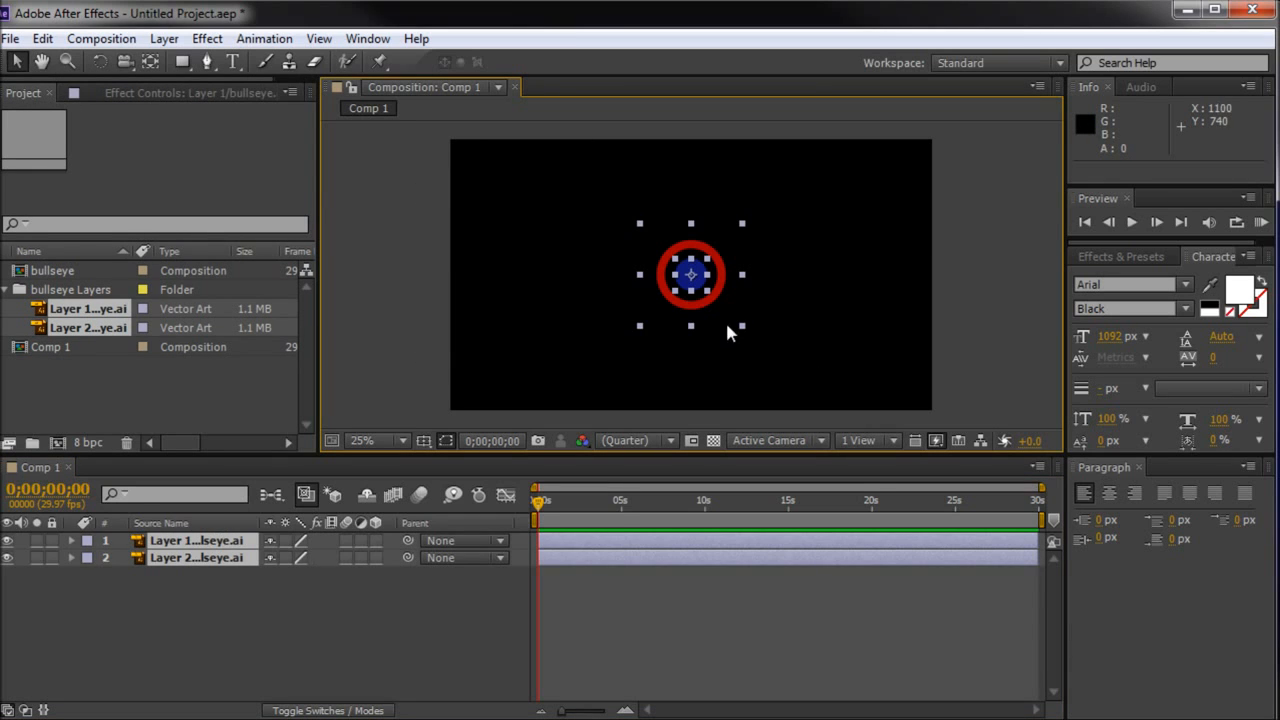
{"action": "left_click_drag", "start_coordinate": [744, 330], "coordinate": [898, 412]}
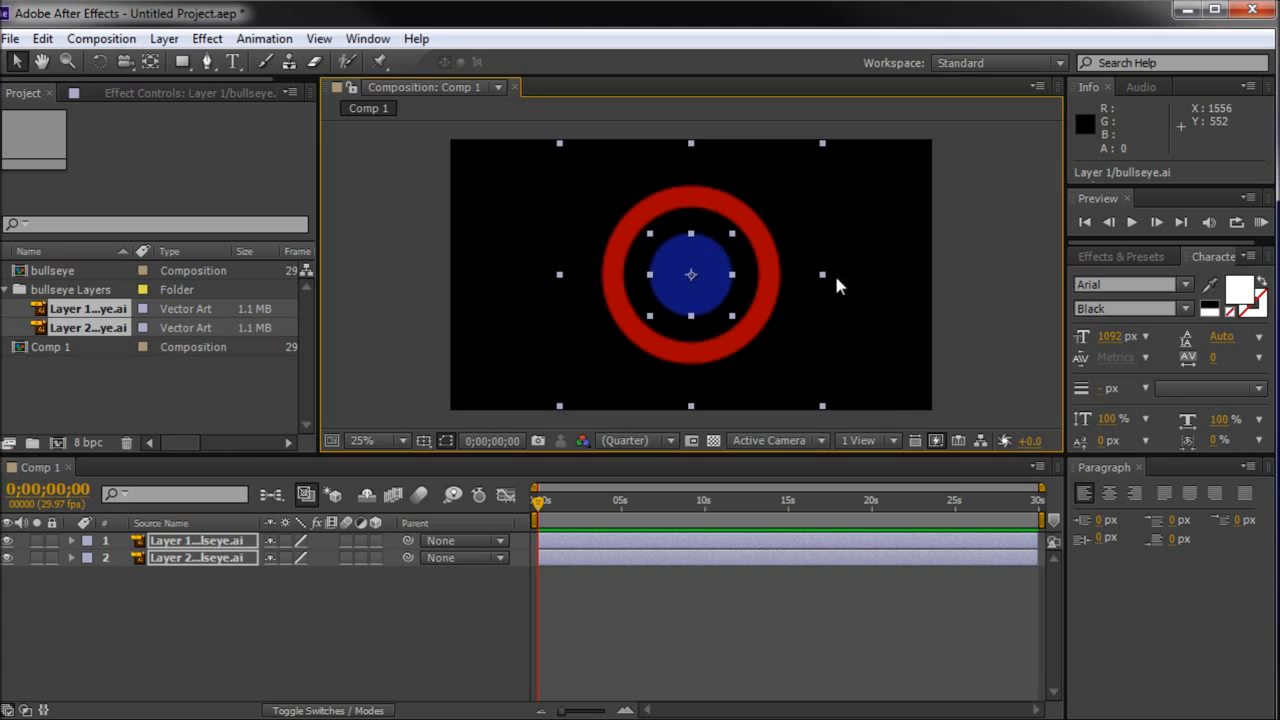
{"action": "left_click_drag", "start_coordinate": [762, 286], "coordinate": [756, 289]}
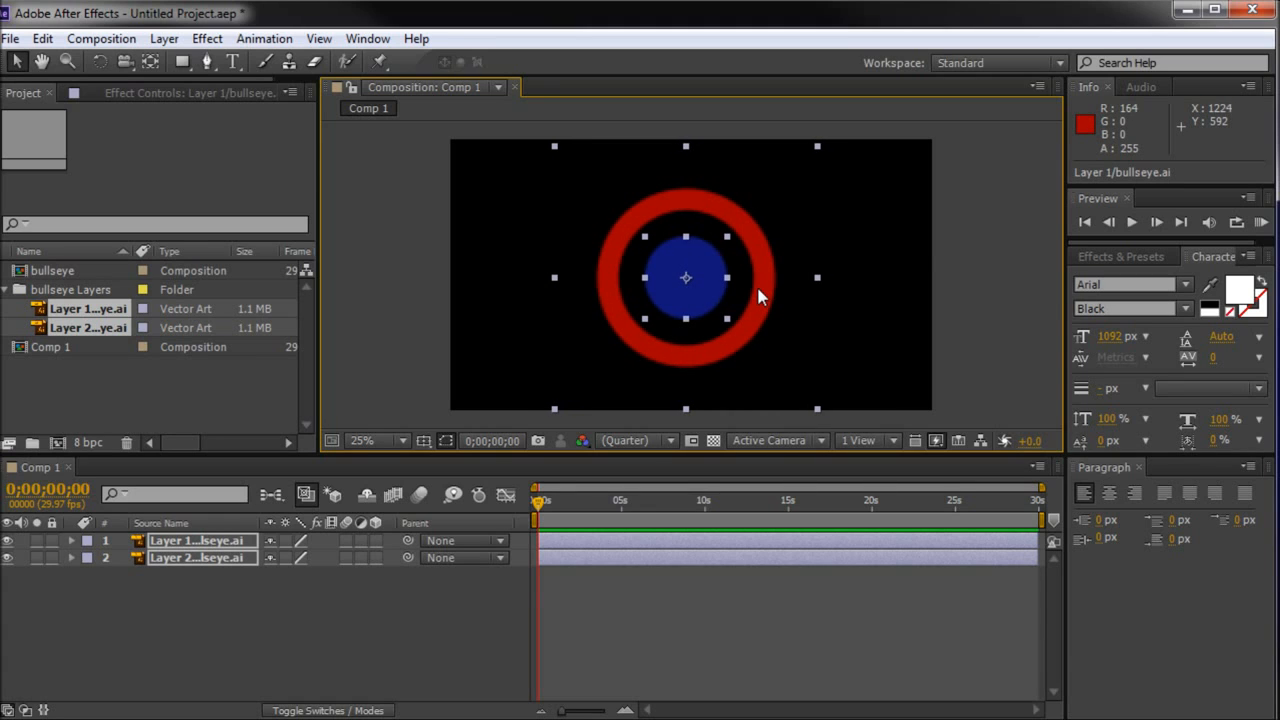
{"action": "left_click", "coordinate": [966, 238]}
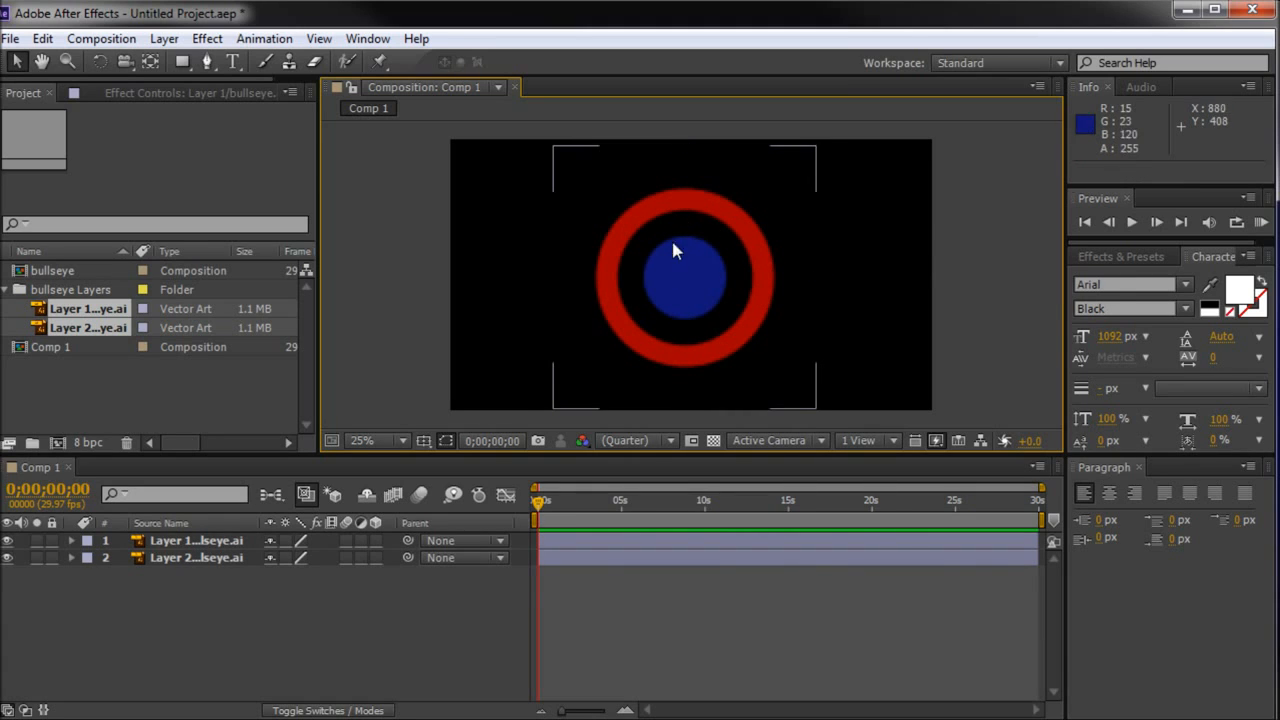
- Turn on continuous rasterization for both bullseye layers so the enlarged vector artwork renders with sharp edges
{"action": "left_click", "coordinate": [686, 291]}
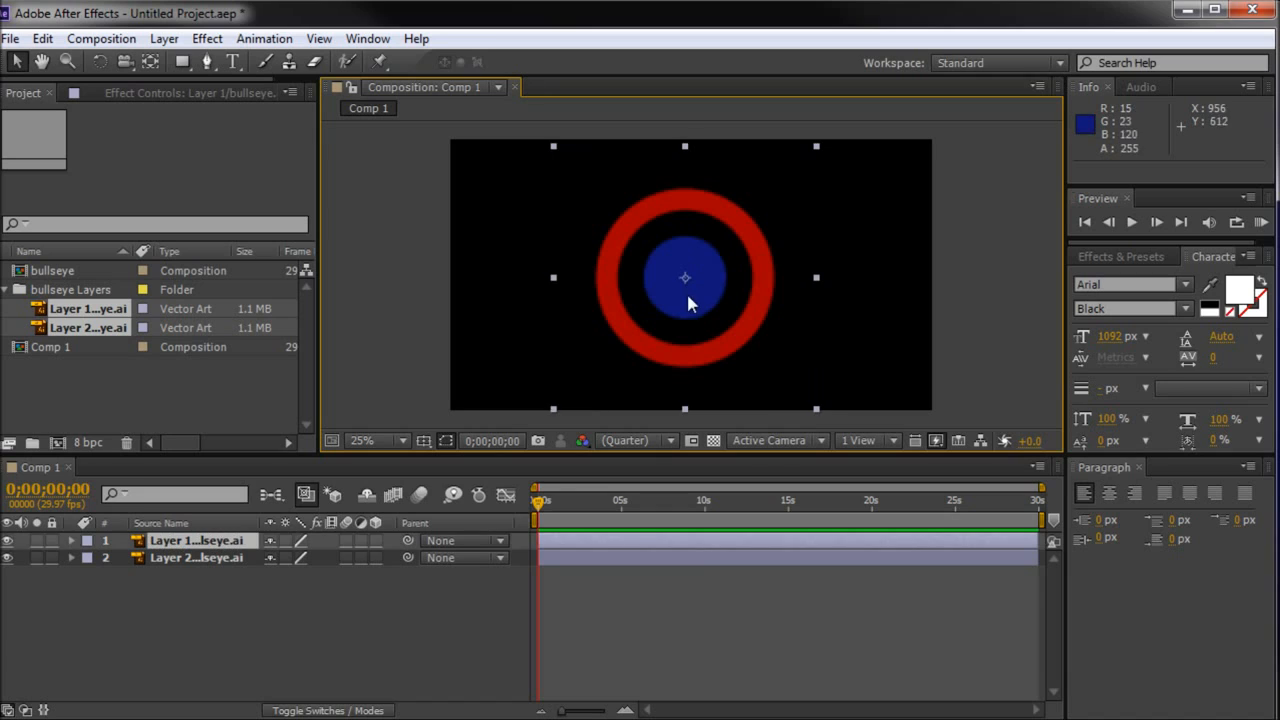
{"action": "left_click", "coordinate": [285, 541]}
{"action": "left_click", "coordinate": [287, 557]}
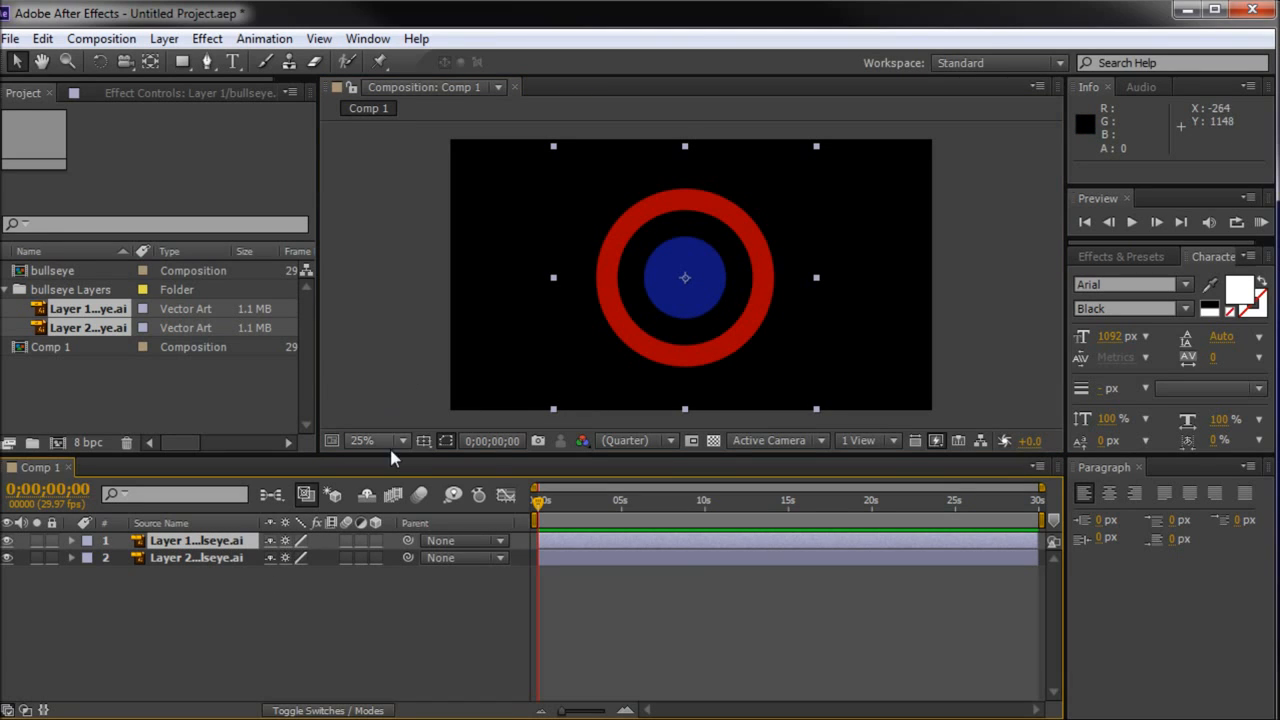
{"action": "scroll", "coordinate": [720, 245], "scroll_direction": "up", "scroll_amount": 1}
{"action": "scroll", "coordinate": [545, 252], "scroll_direction": "down", "scroll_amount": 1}
{"action": "left_click", "coordinate": [970, 234]}
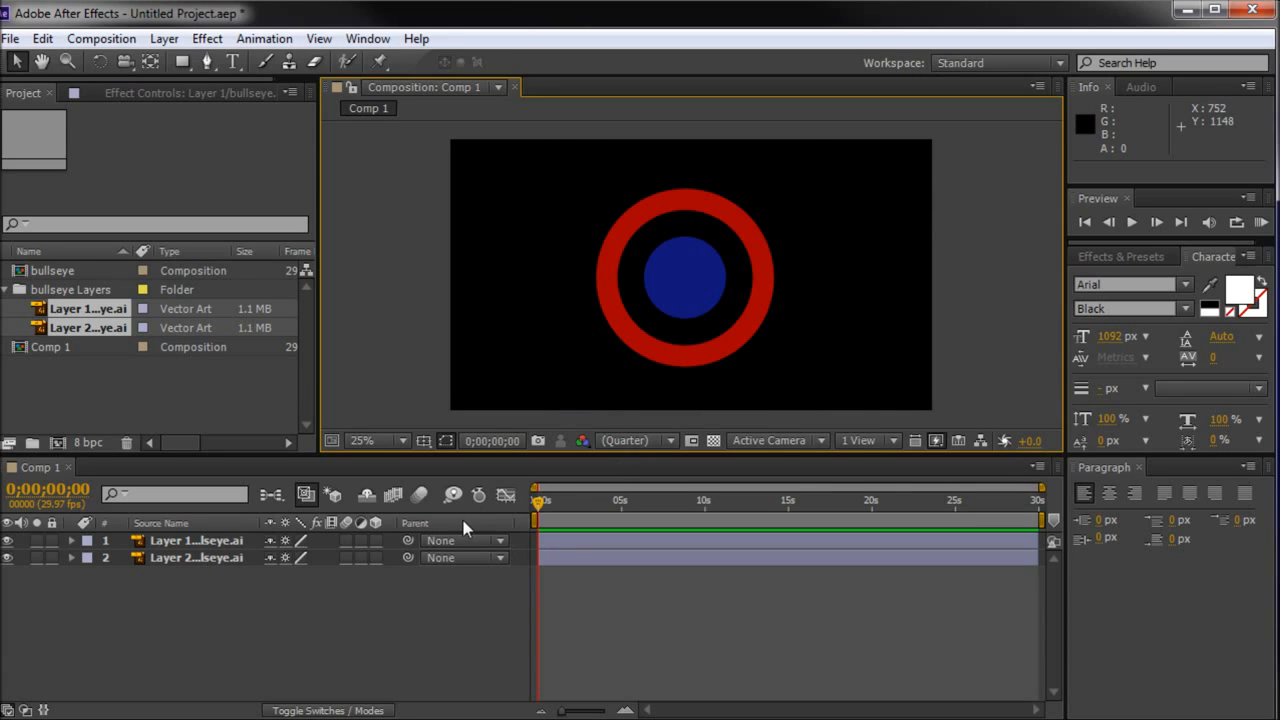
- Expand the properties of the red ring's layer, Layer 1, and make it a 3D layer
{"action": "left_click", "coordinate": [321, 589]}
{"action": "left_click", "coordinate": [227, 540]}
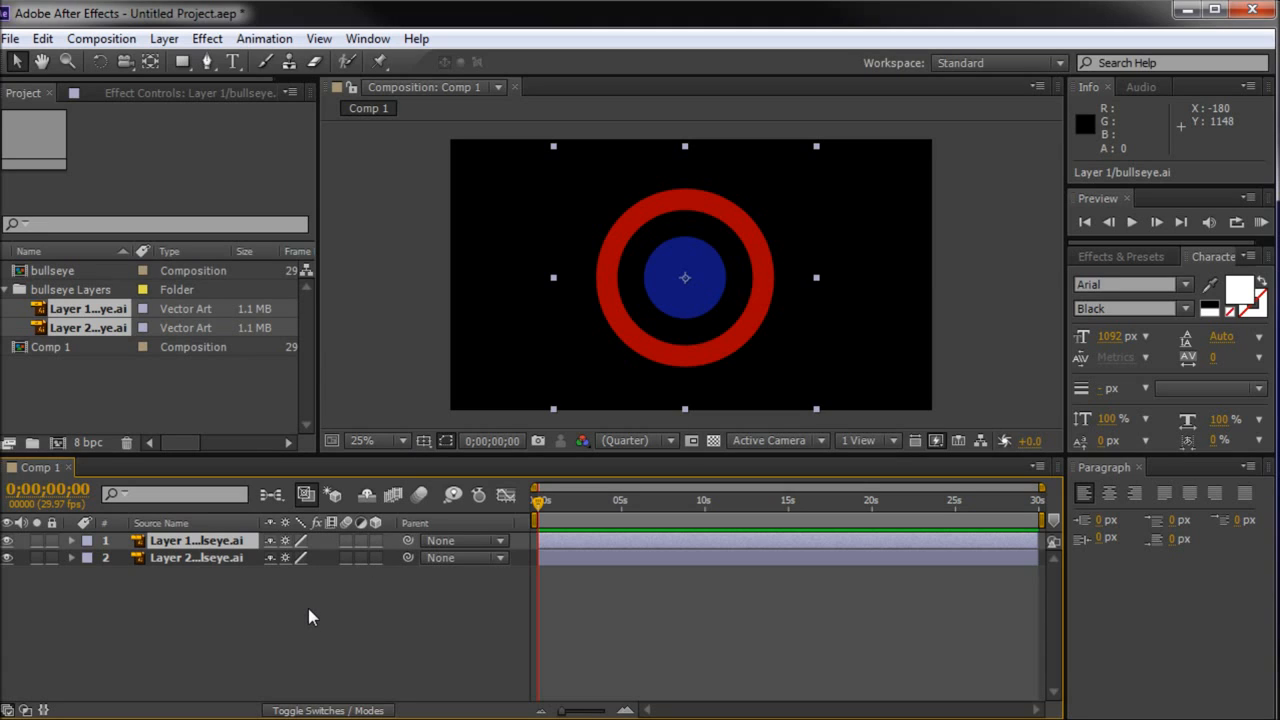
{"action": "left_click", "coordinate": [225, 559]}
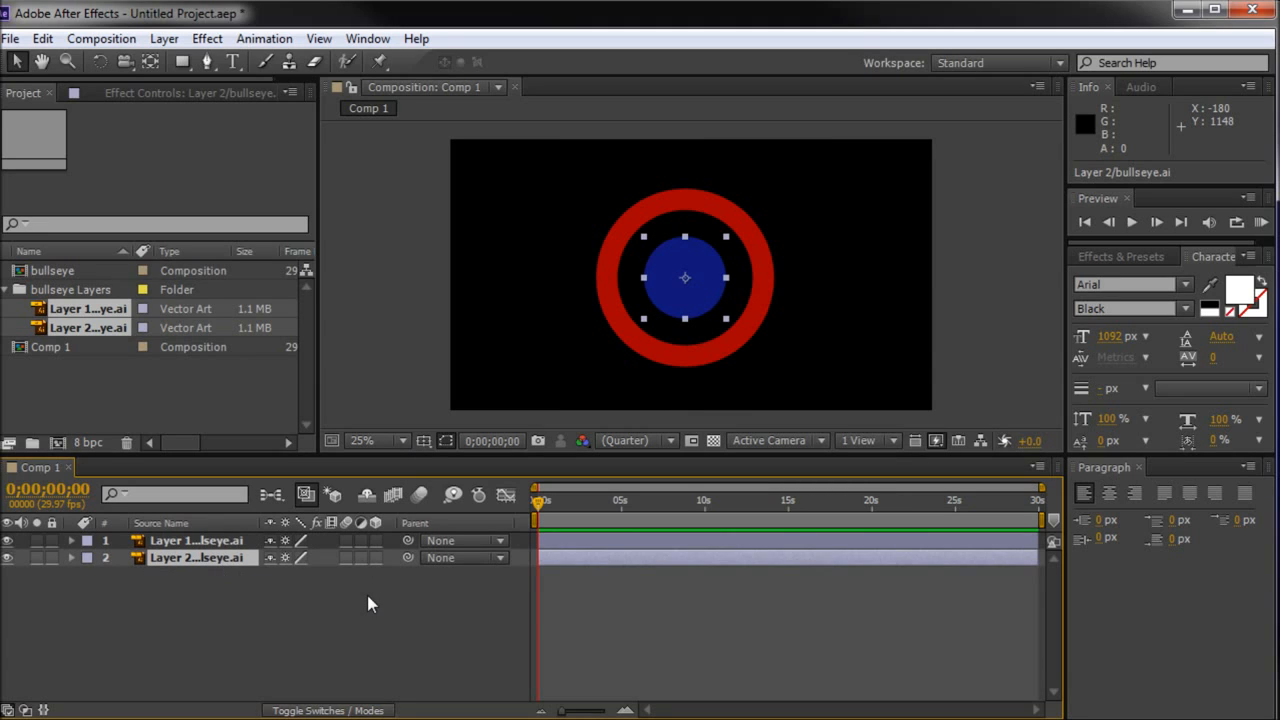
{"action": "left_click", "coordinate": [206, 541]}
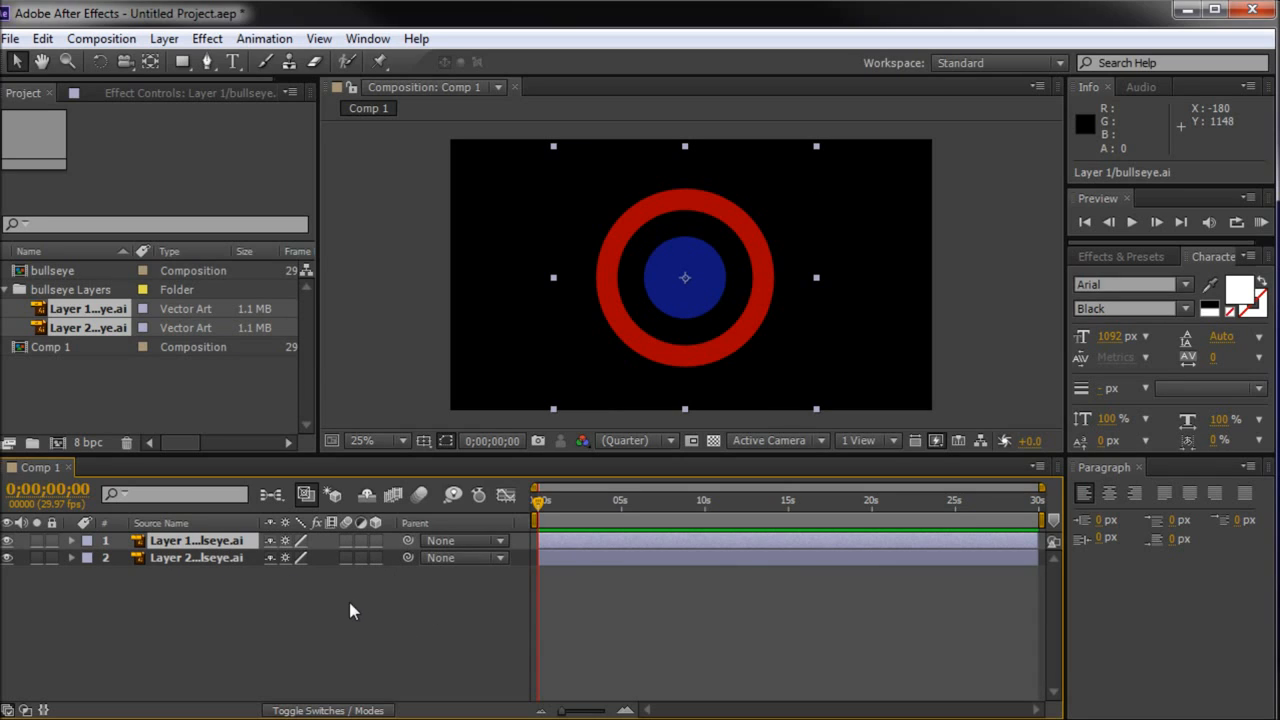
{"action": "left_click", "coordinate": [71, 541]}
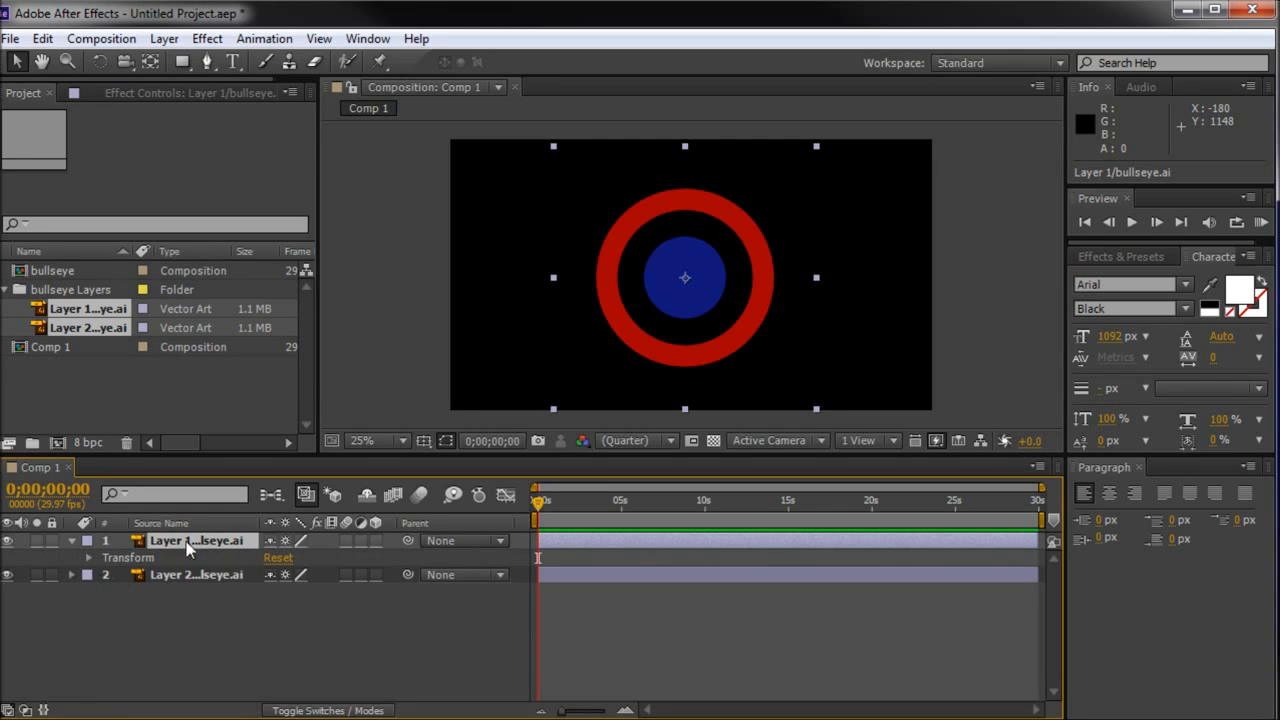
{"action": "left_click", "coordinate": [115, 559]}
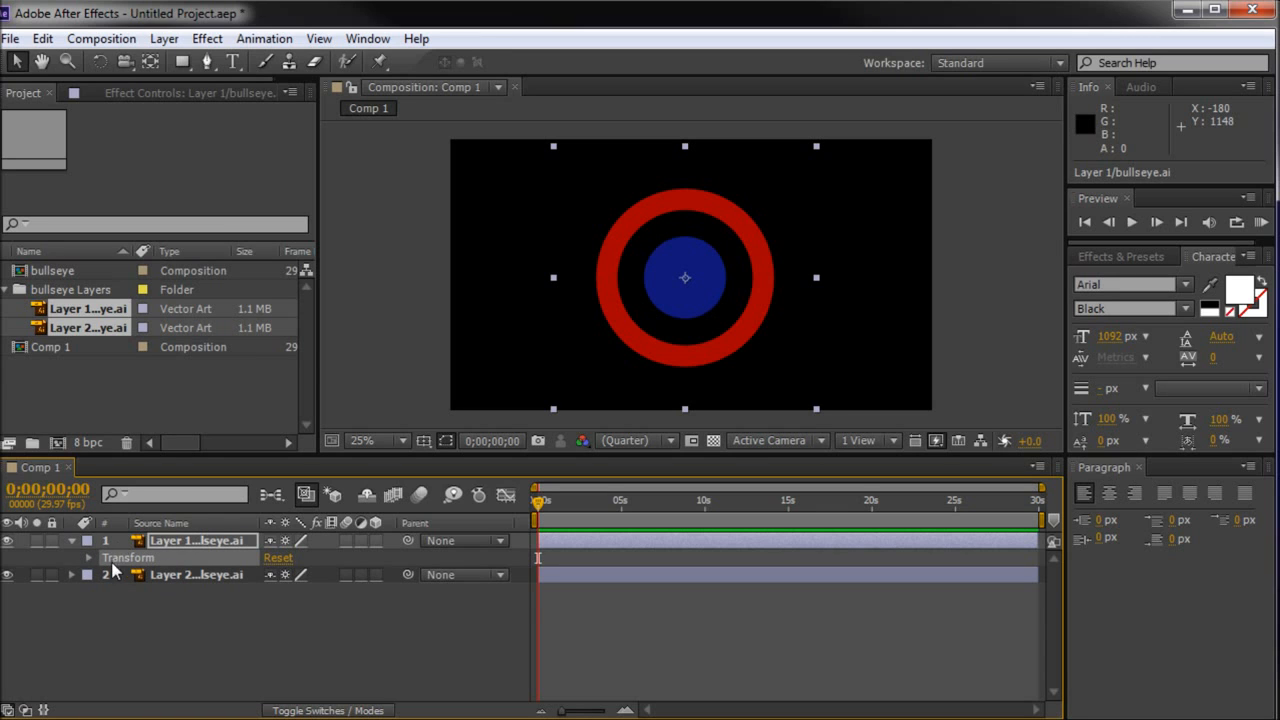
{"action": "left_click", "coordinate": [374, 540]}
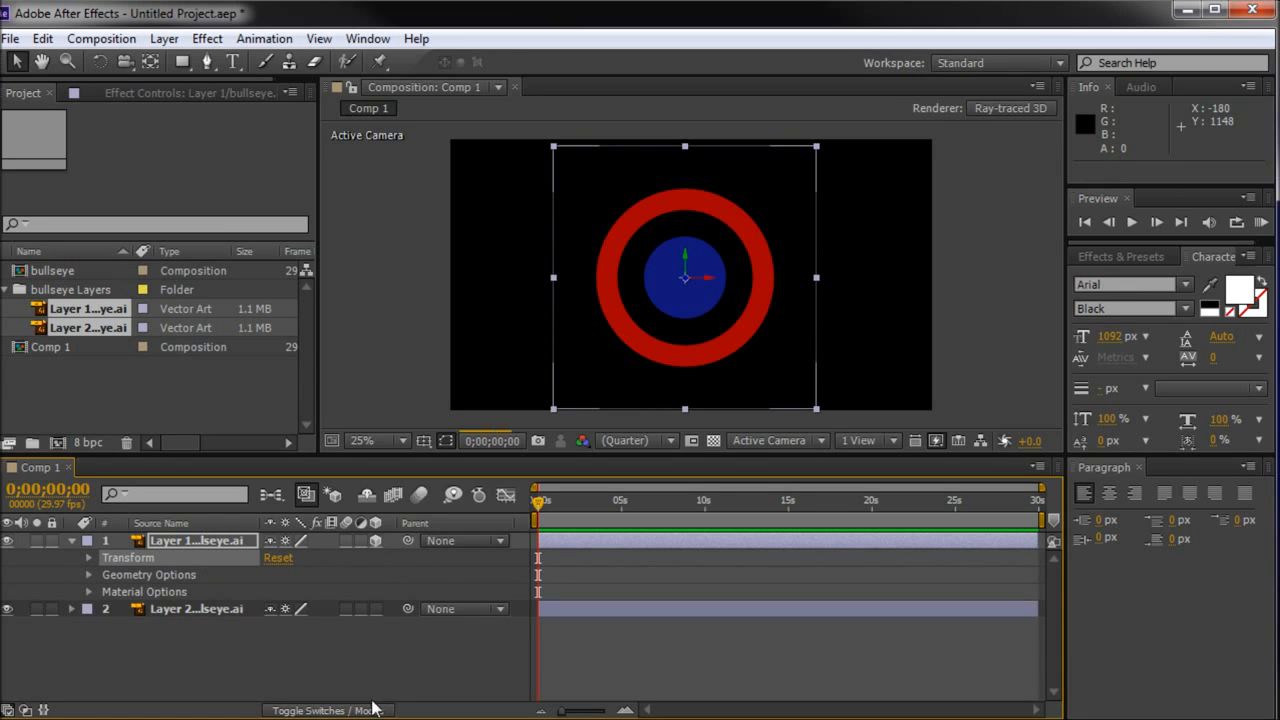
- Change the Comp 1 renderer to Classic 3D and check which property groups Layer 1 offers
{"action": "left_click", "coordinate": [1010, 108]}
{"action": "left_click", "coordinate": [569, 339]}
{"action": "left_click", "coordinate": [544, 364]}
{"action": "left_click", "coordinate": [666, 588]}
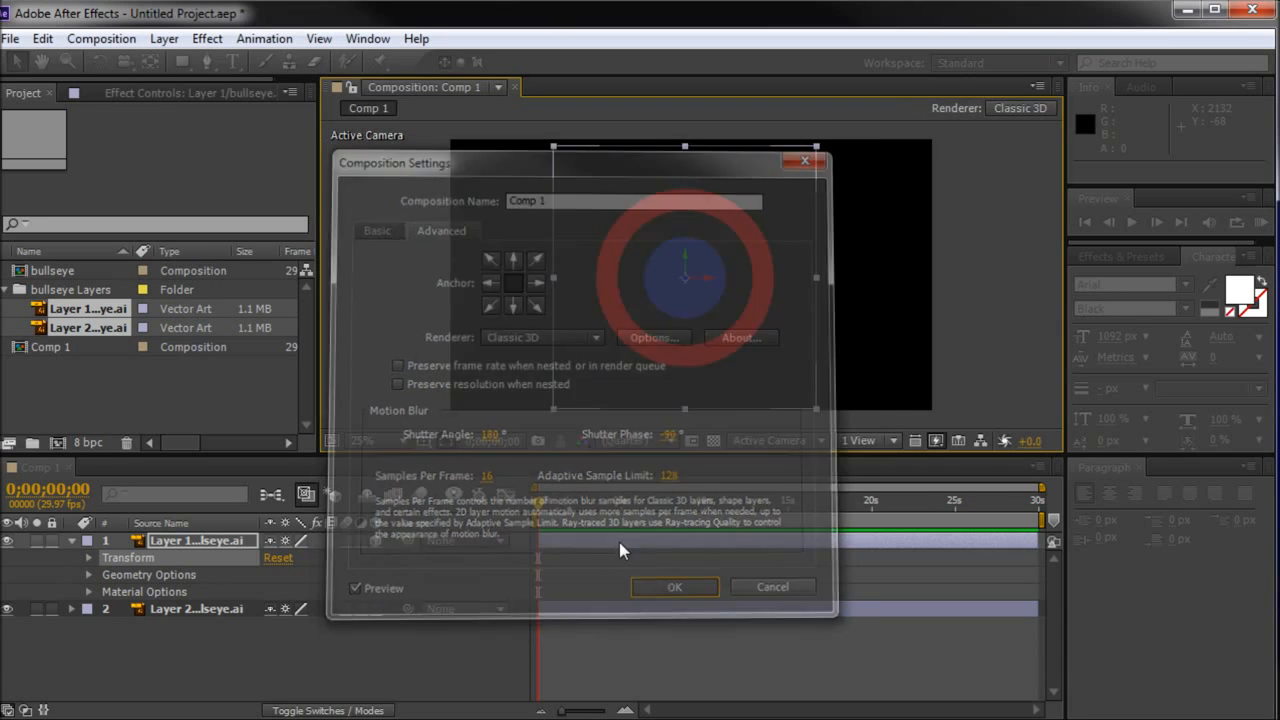
{"action": "left_click", "coordinate": [982, 160]}
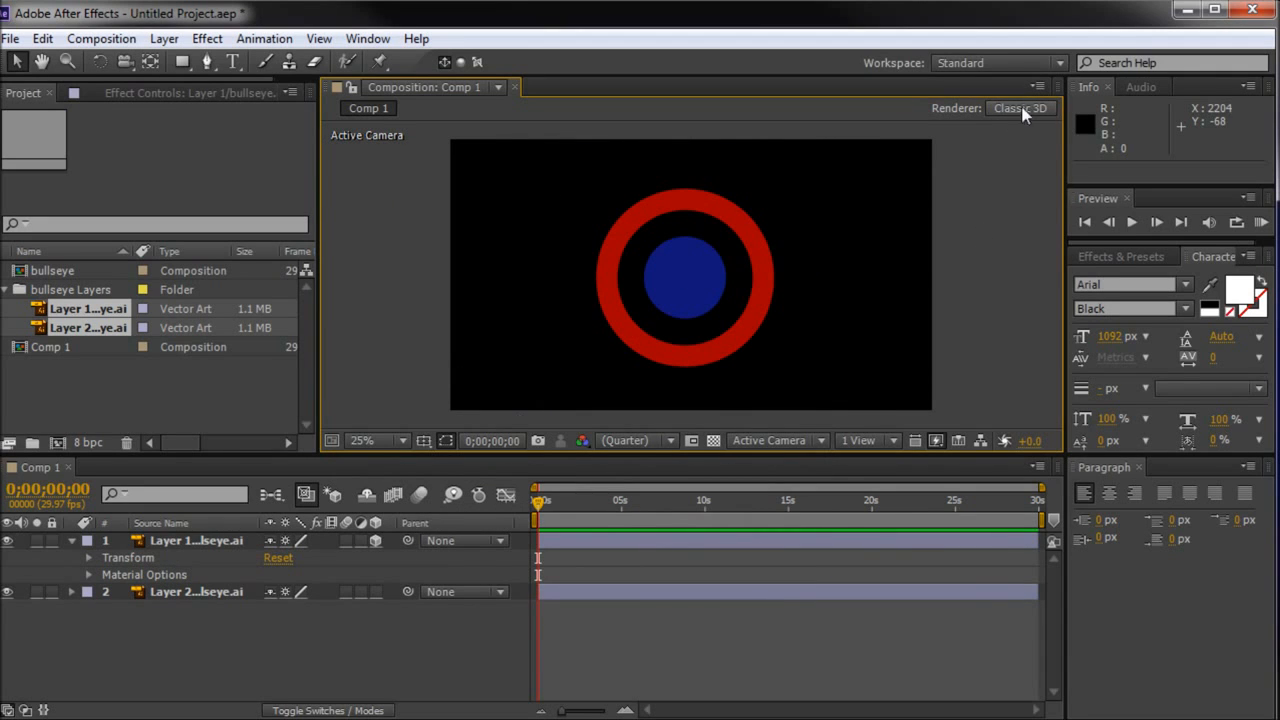
{"action": "left_click", "coordinate": [129, 569]}
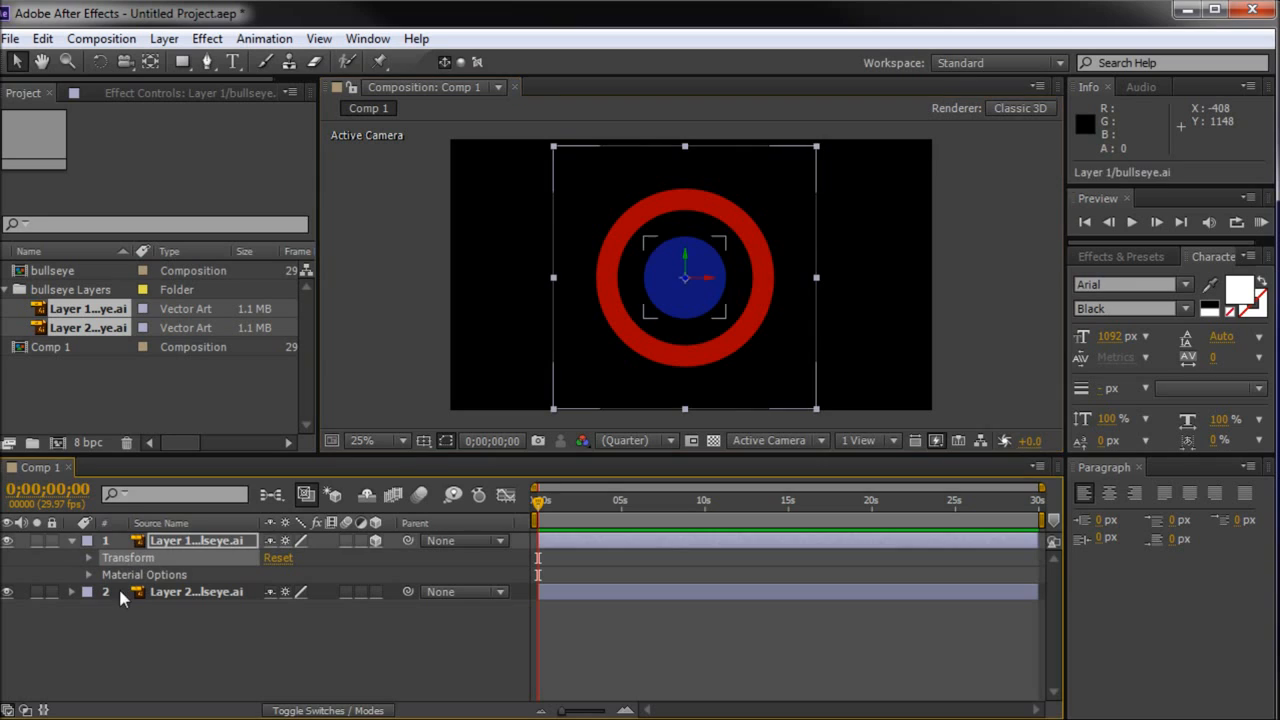
{"action": "left_click", "coordinate": [215, 575]}
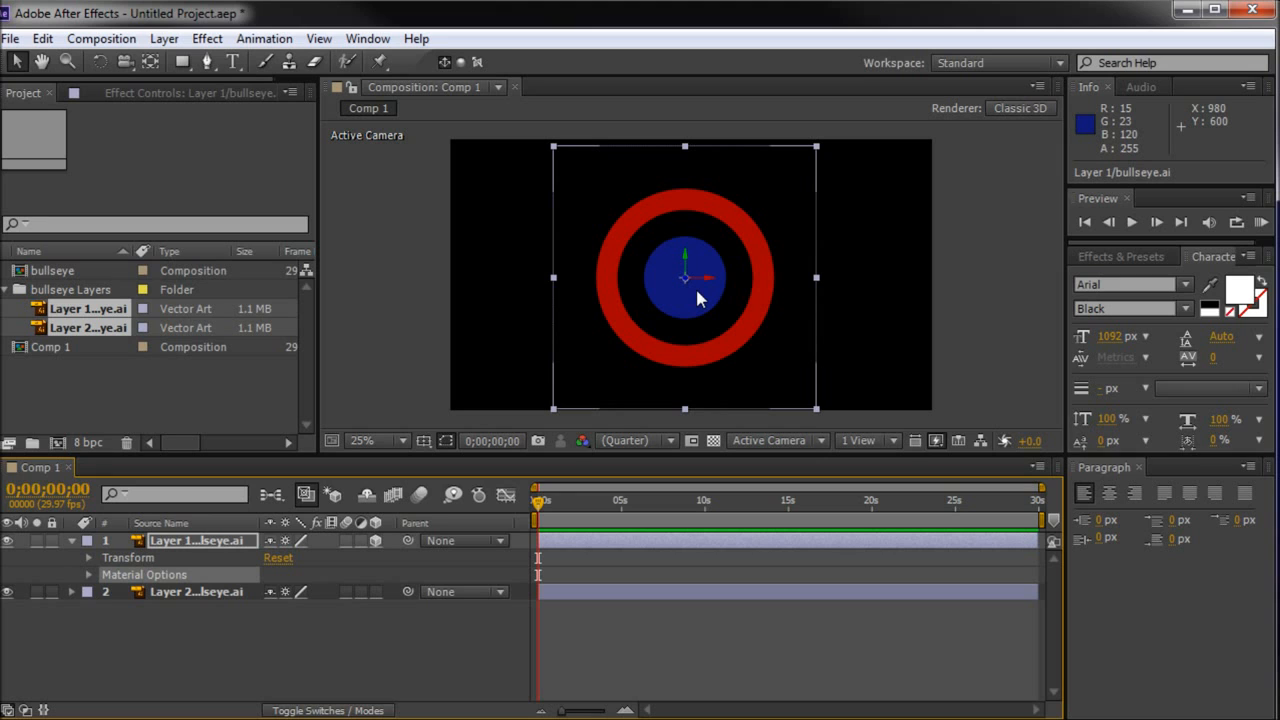
- Set the Comp 1 renderer to Ray-traced 3D
{"action": "left_click", "coordinate": [1018, 108]}
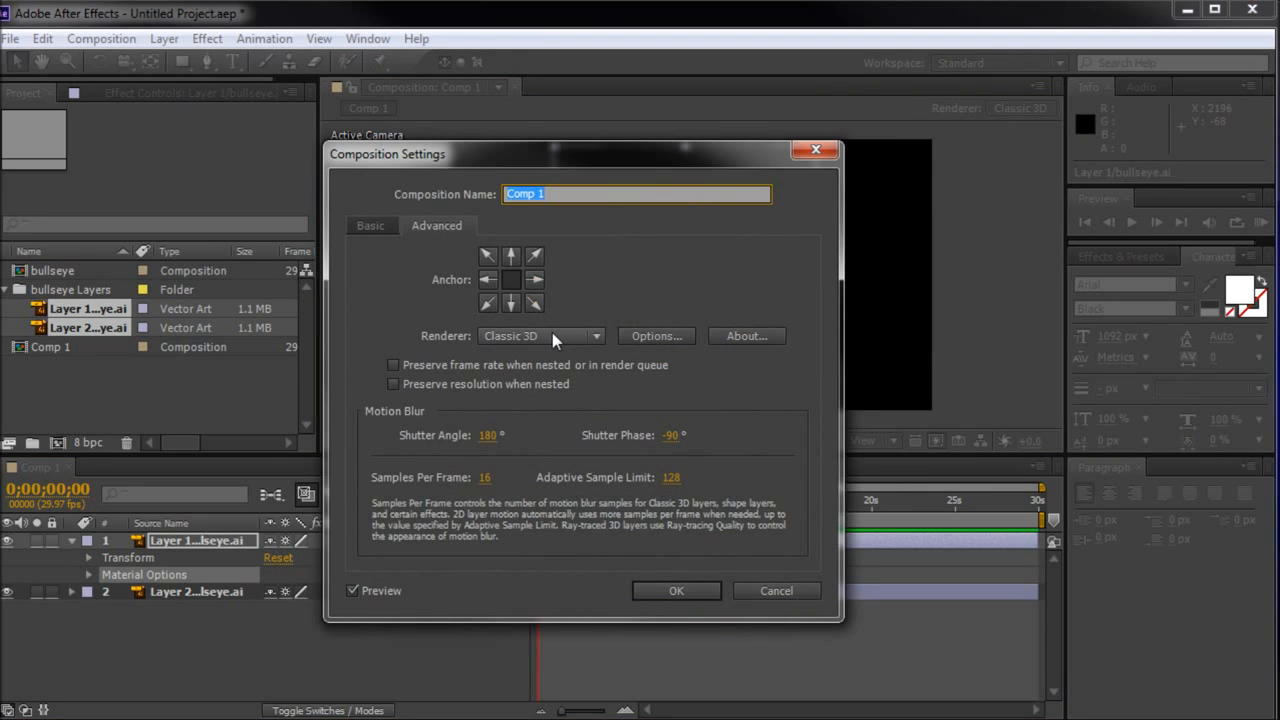
{"action": "left_click", "coordinate": [772, 590]}
{"action": "left_click", "coordinate": [1000, 109]}
{"action": "left_click", "coordinate": [560, 336]}
{"action": "left_click", "coordinate": [555, 382]}
{"action": "left_click", "coordinate": [678, 590]}
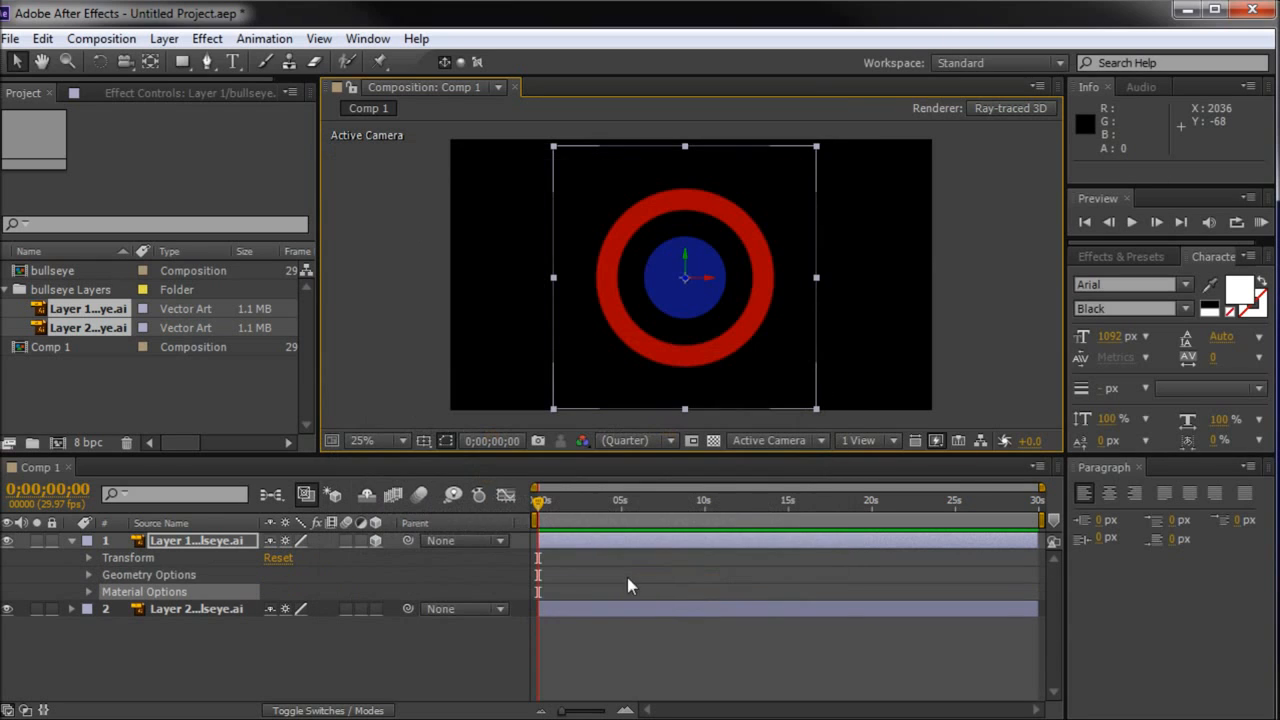
- Examine the Curvature and Segments properties in Layer 1's Geometry Options, and collapse the layer
{"action": "left_click", "coordinate": [142, 575]}
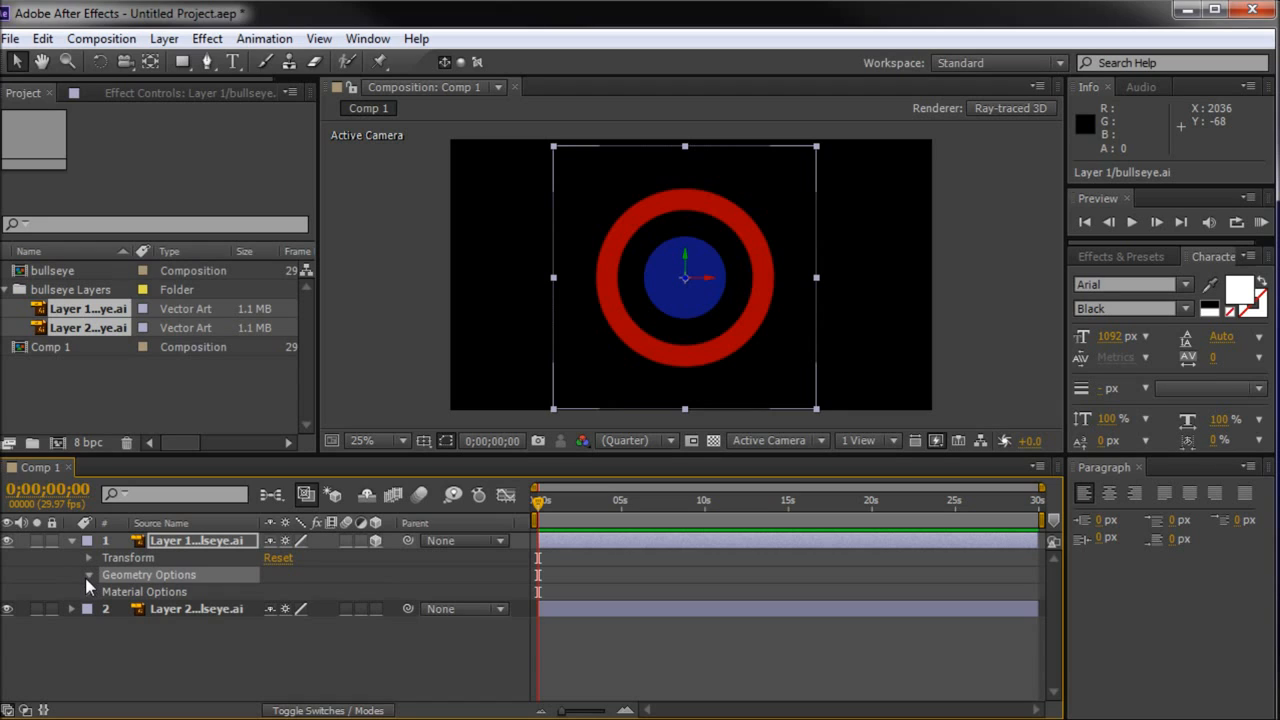
{"action": "left_click", "coordinate": [87, 576]}
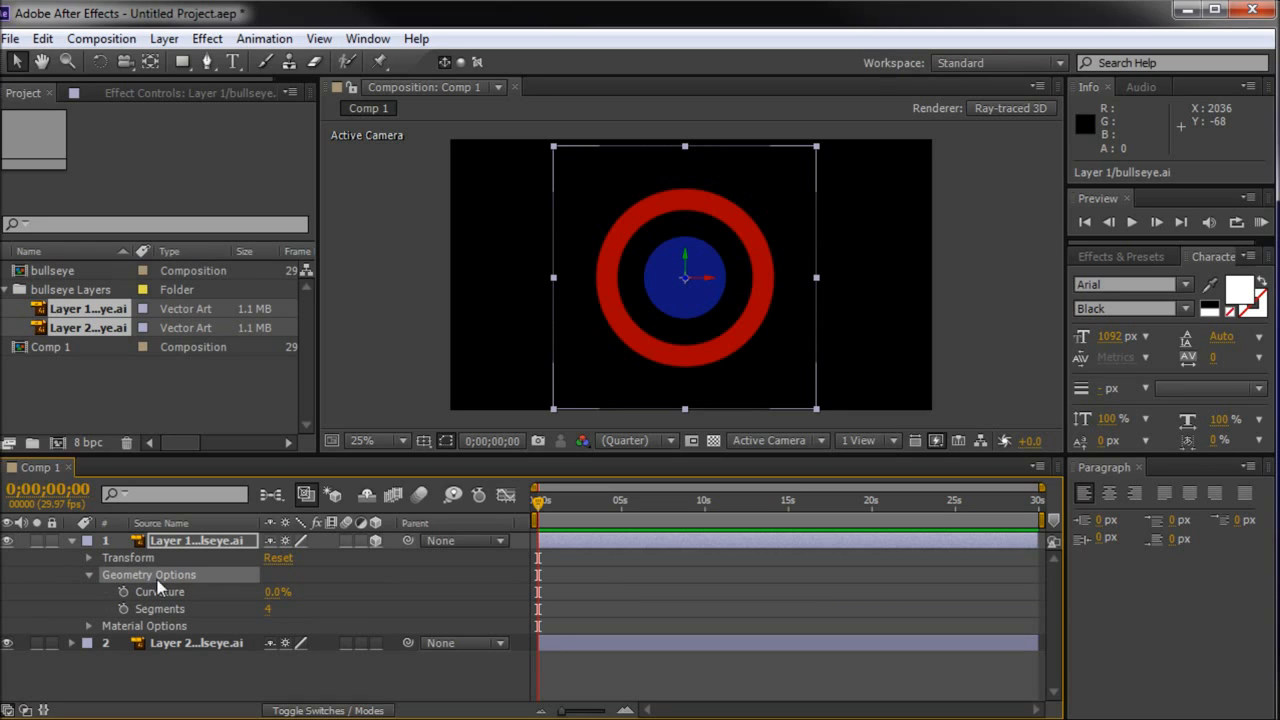
{"action": "left_click", "coordinate": [177, 612]}
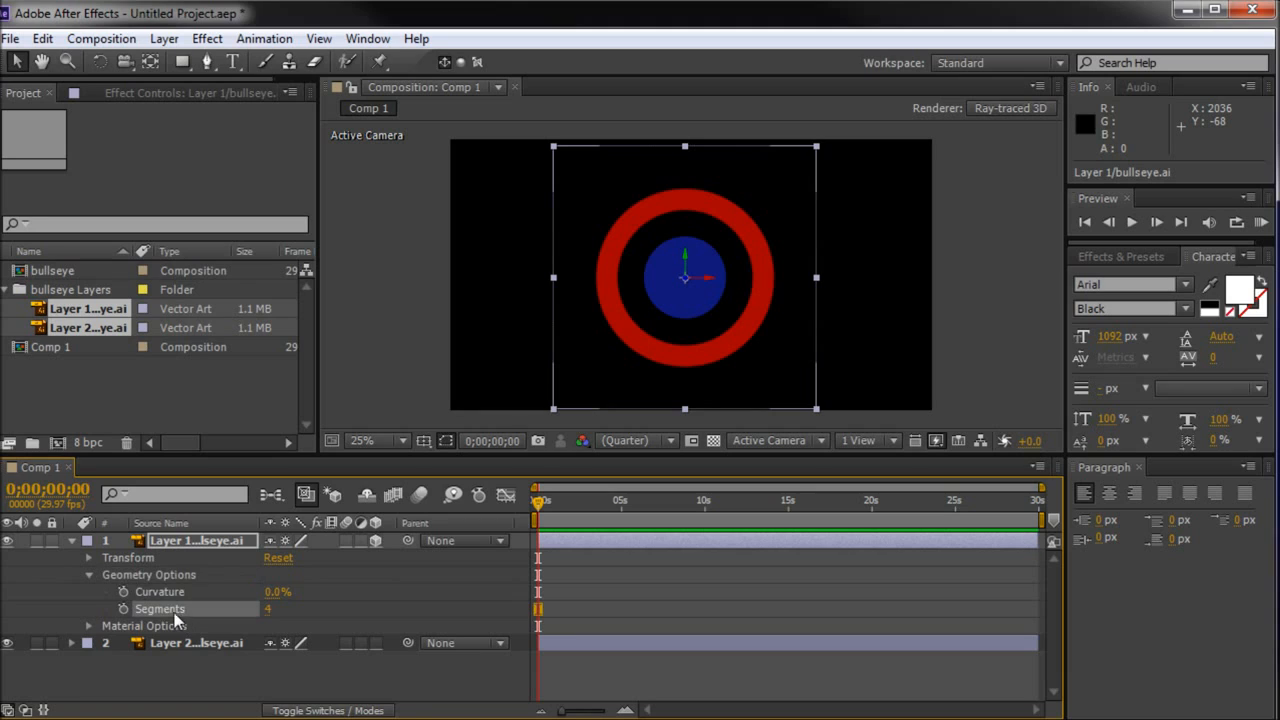
{"action": "left_click", "coordinate": [174, 595]}
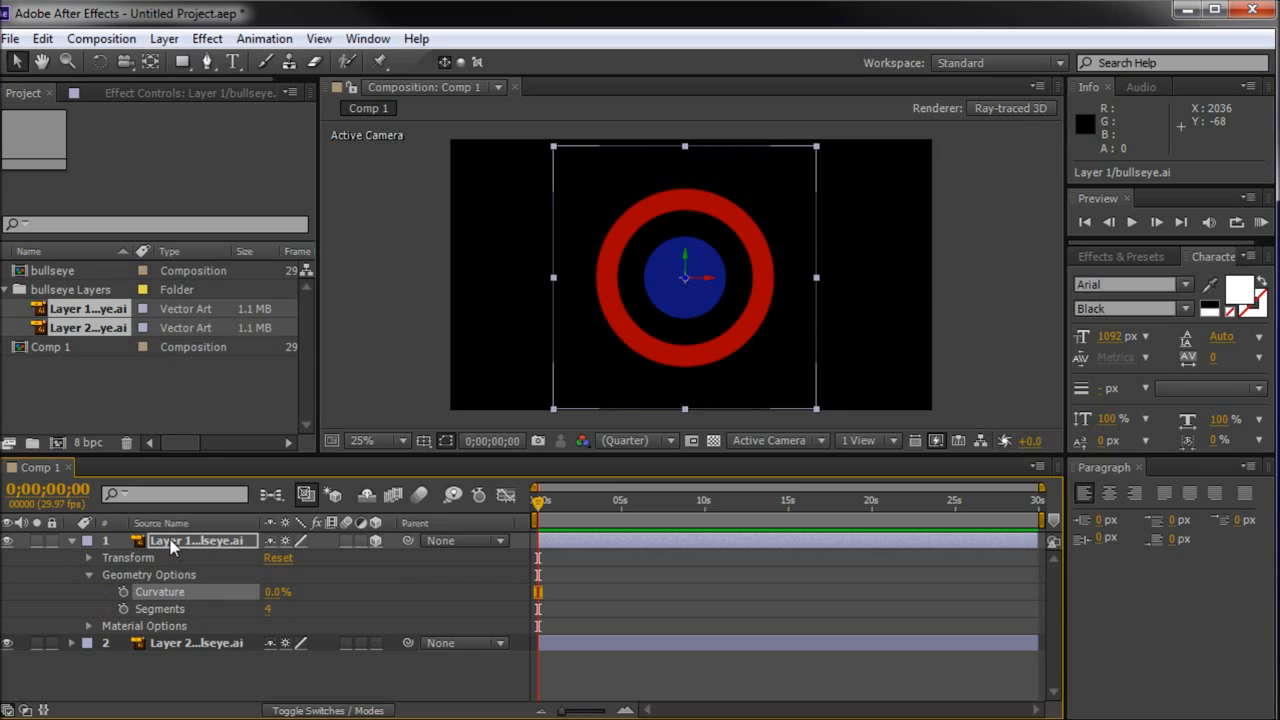
{"action": "left_click", "coordinate": [160, 606]}
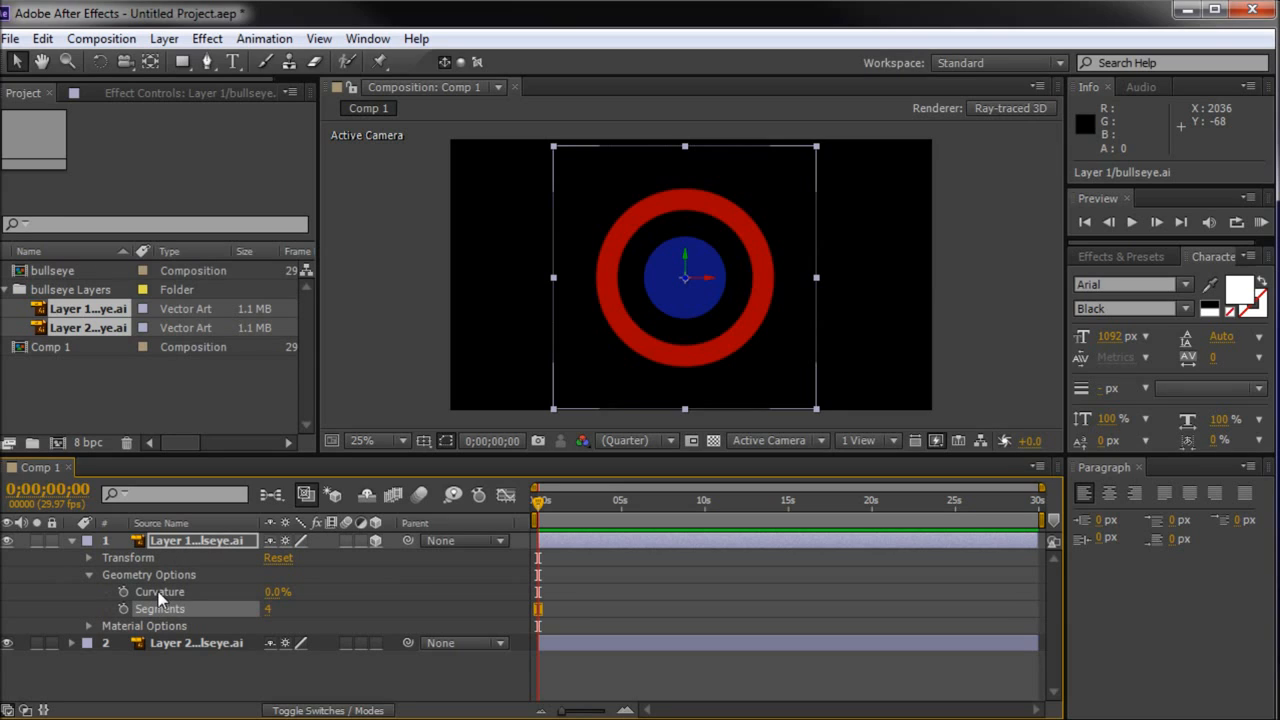
{"action": "left_click", "coordinate": [160, 592]}
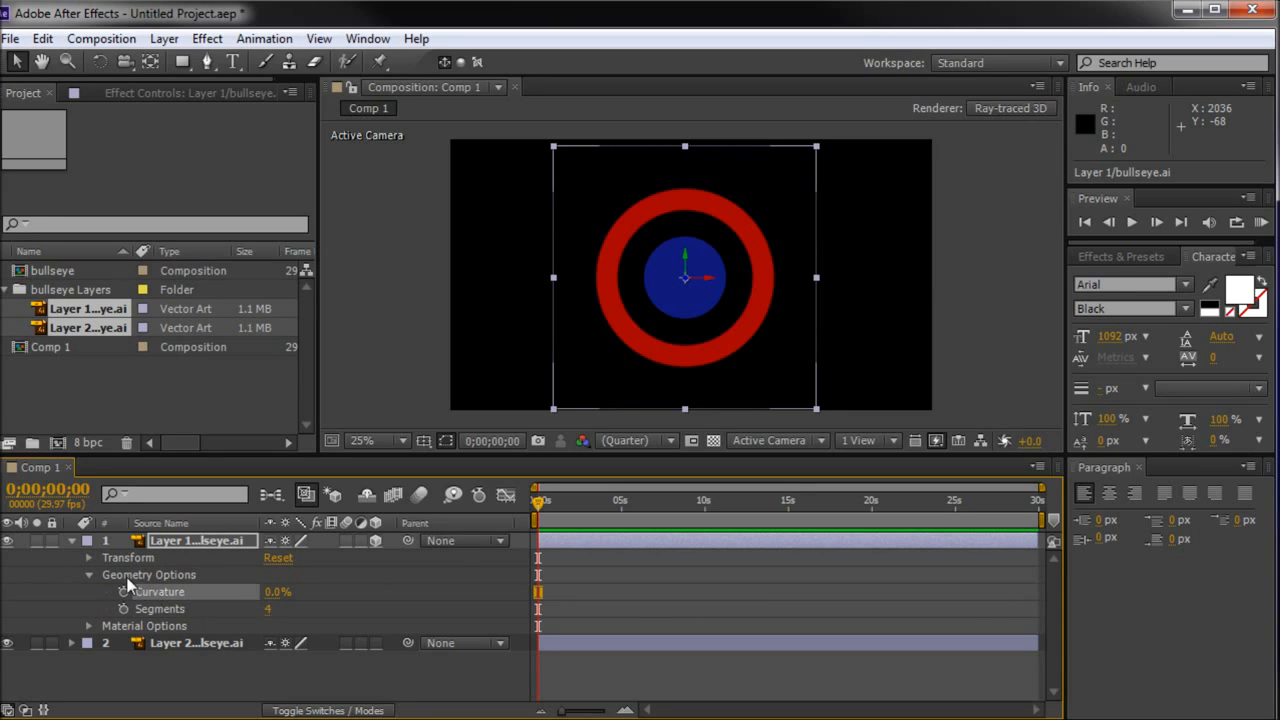
{"action": "left_click", "coordinate": [88, 573]}
{"action": "left_click", "coordinate": [70, 540]}
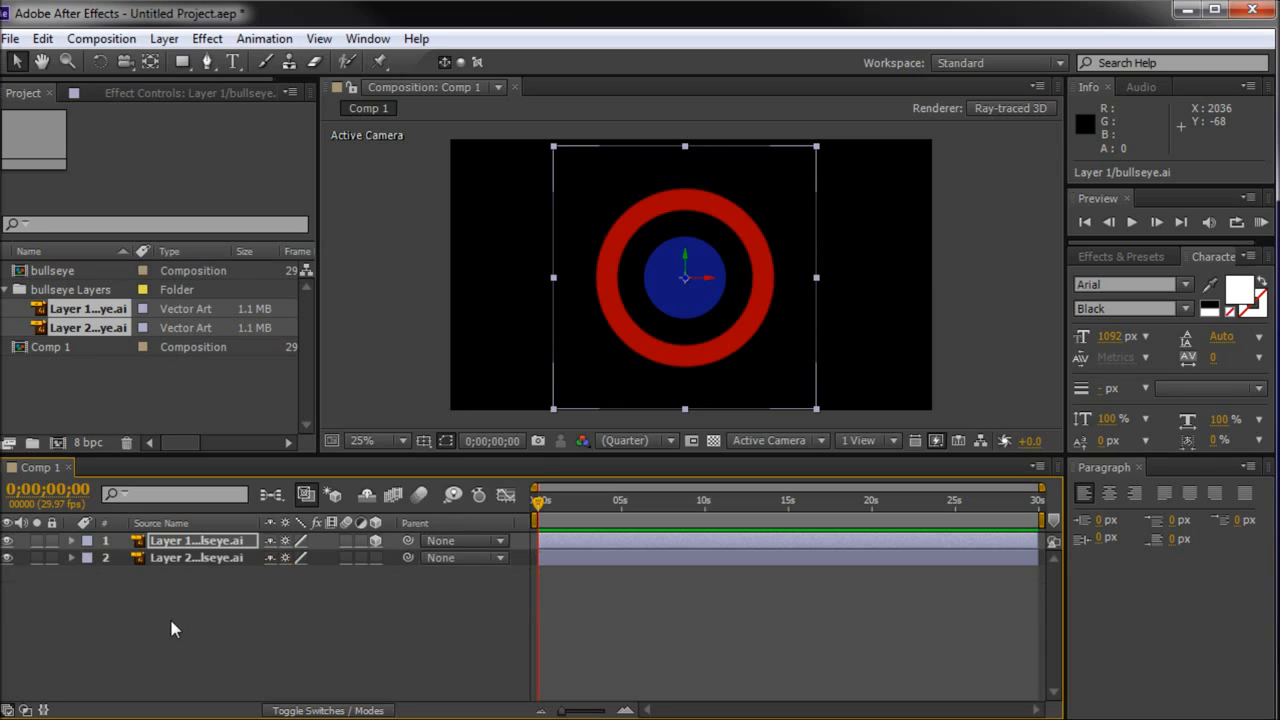
- Make the blue circle's layer, Layer 2, a 3D layer as well
{"action": "left_click", "coordinate": [163, 594]}
{"action": "left_click", "coordinate": [175, 560]}
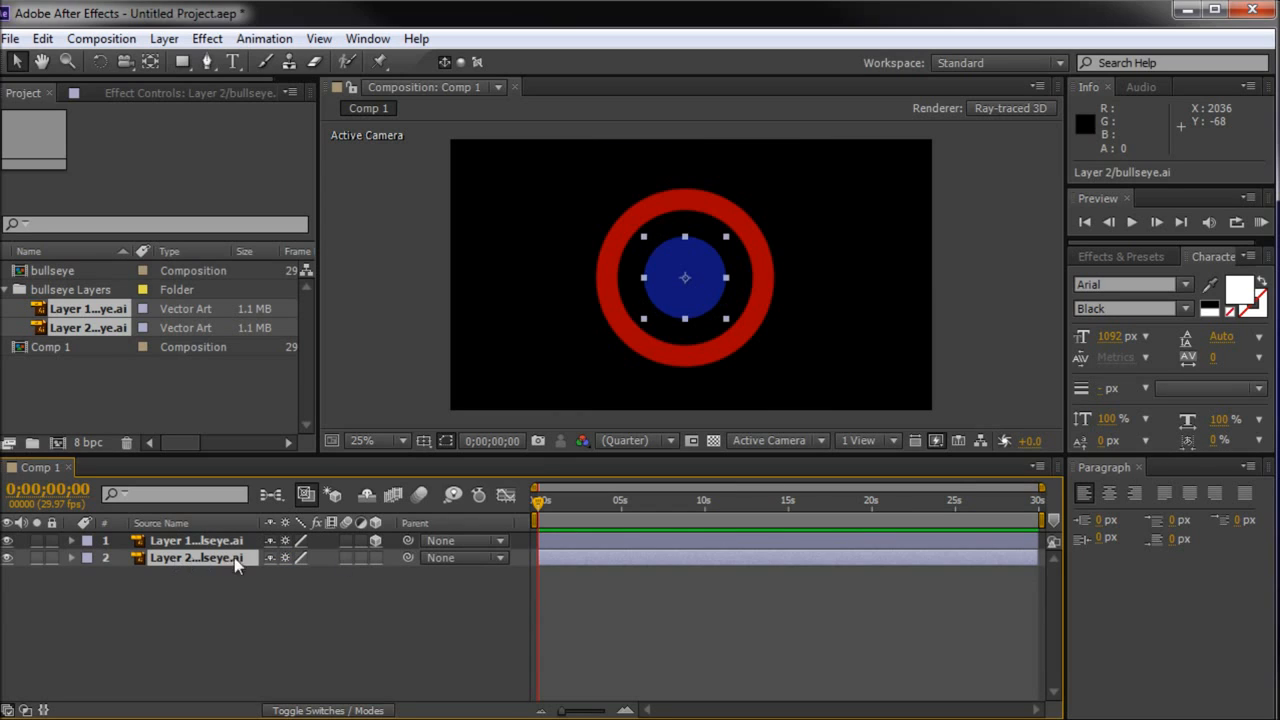
{"action": "left_click", "coordinate": [375, 557]}
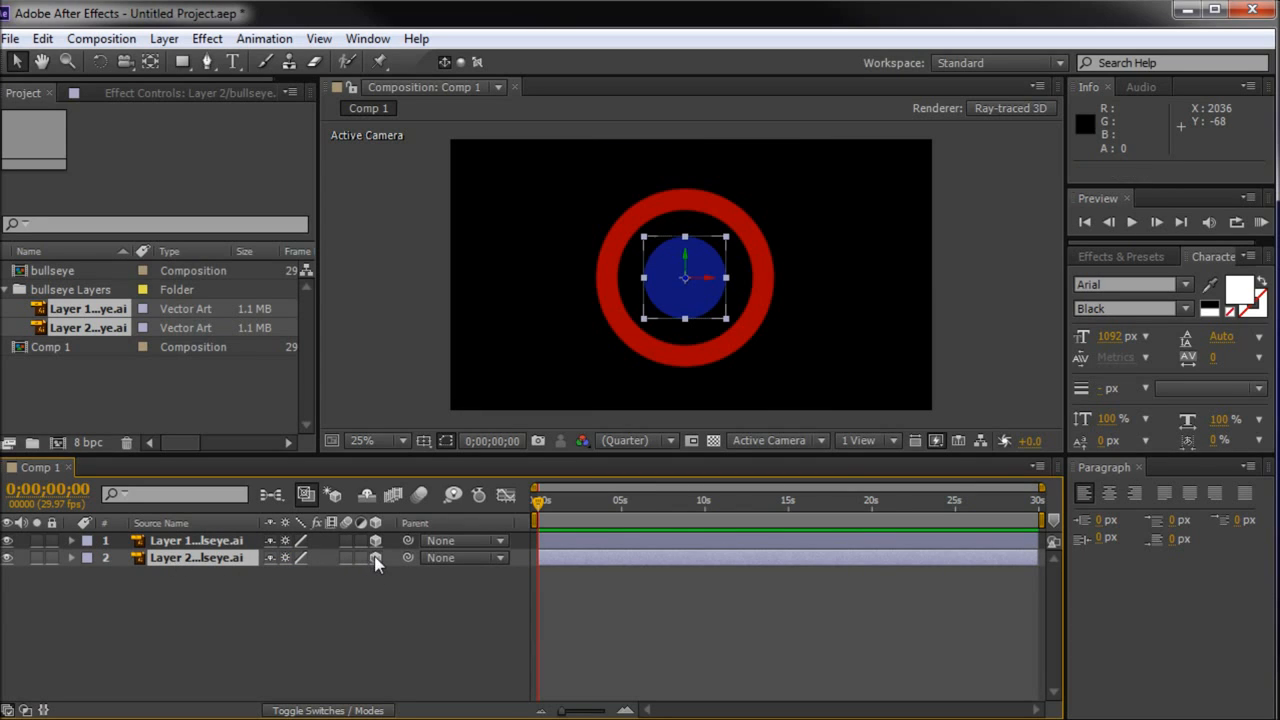
{"action": "left_click", "coordinate": [367, 599]}
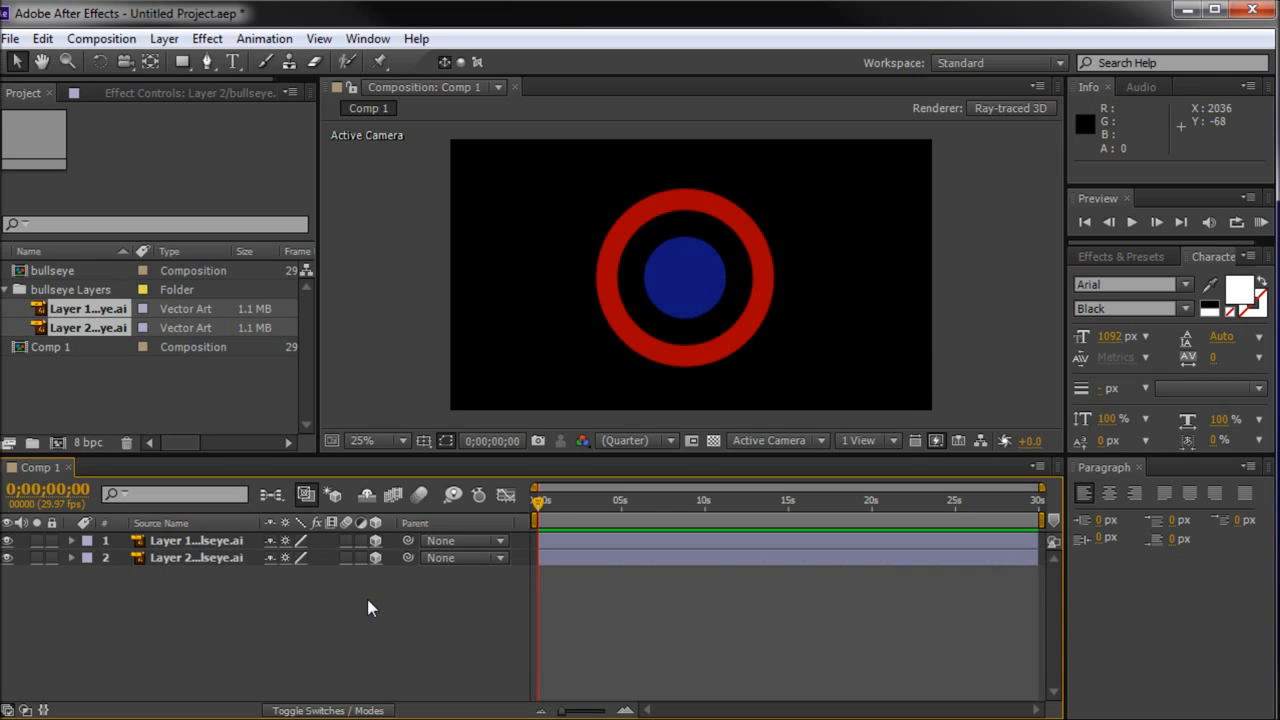
- Create shapes from the Layer 1 vector layer and select the resulting outlines layer
{"action": "left_click", "coordinate": [196, 543]}
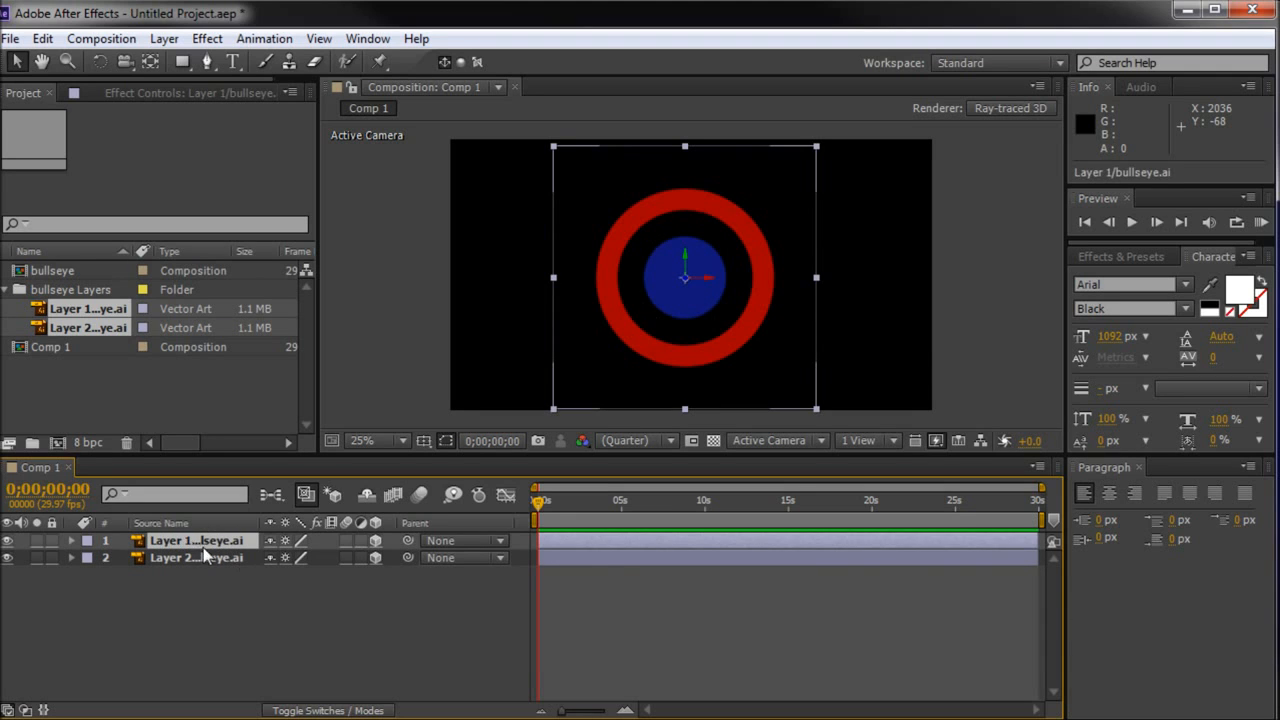
{"action": "left_click", "coordinate": [163, 39]}
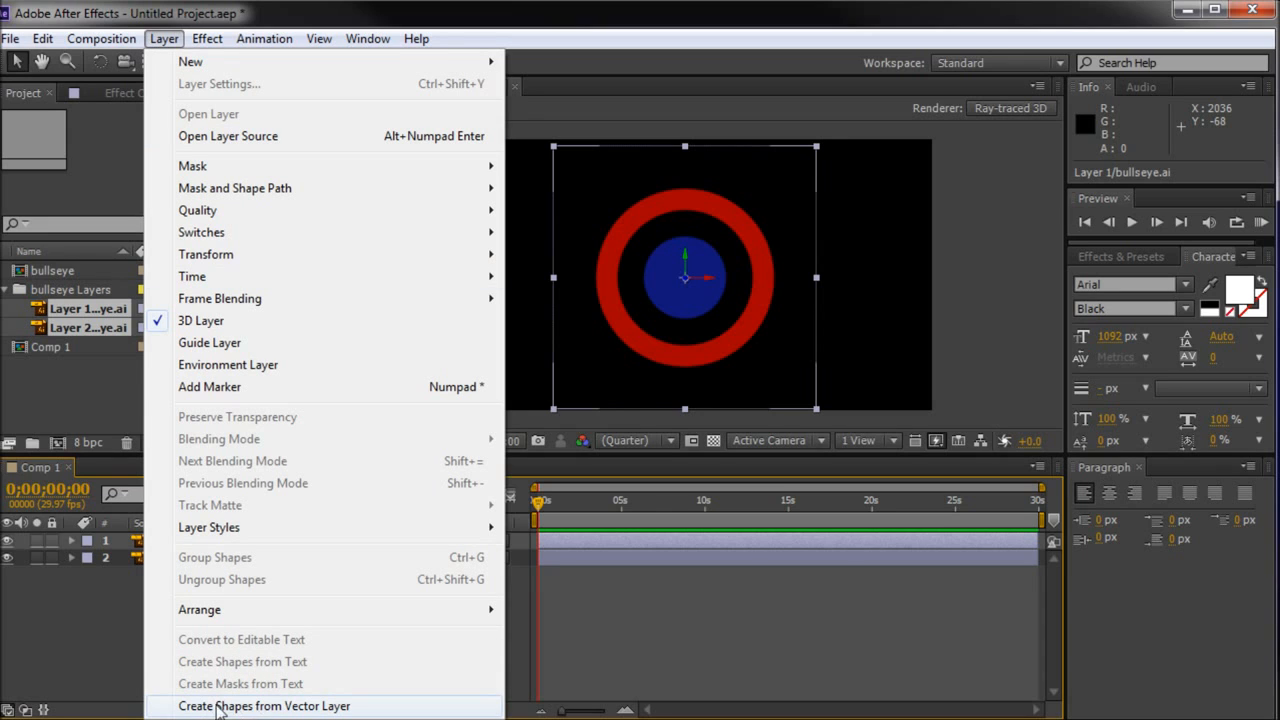
{"action": "left_click", "coordinate": [280, 706]}
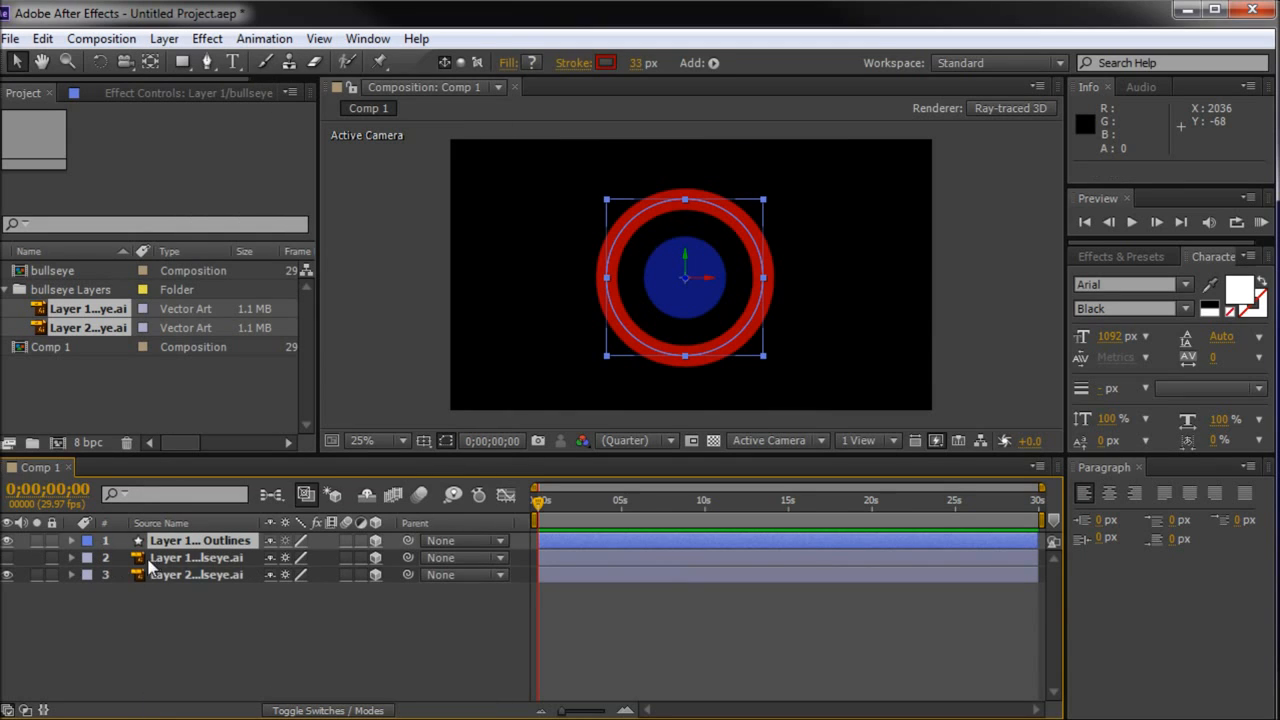
{"action": "left_click", "coordinate": [152, 560]}
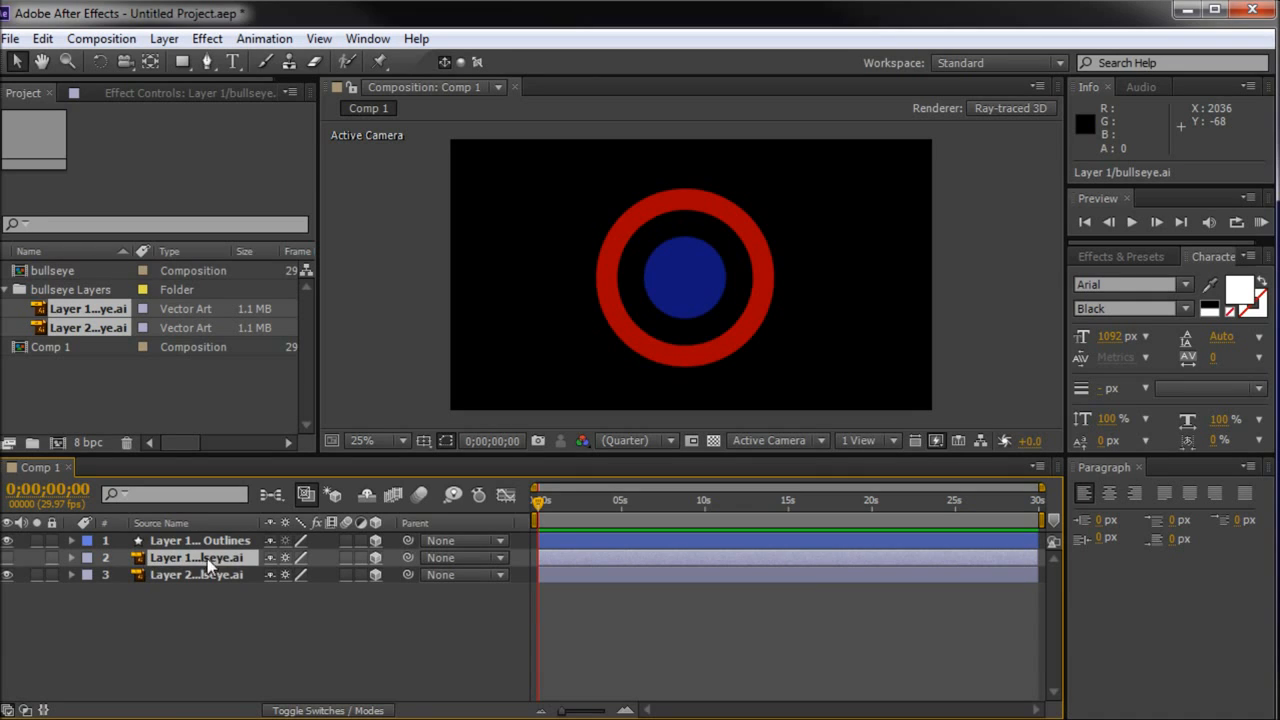
{"action": "left_click", "coordinate": [7, 558]}
{"action": "left_click", "coordinate": [152, 541]}
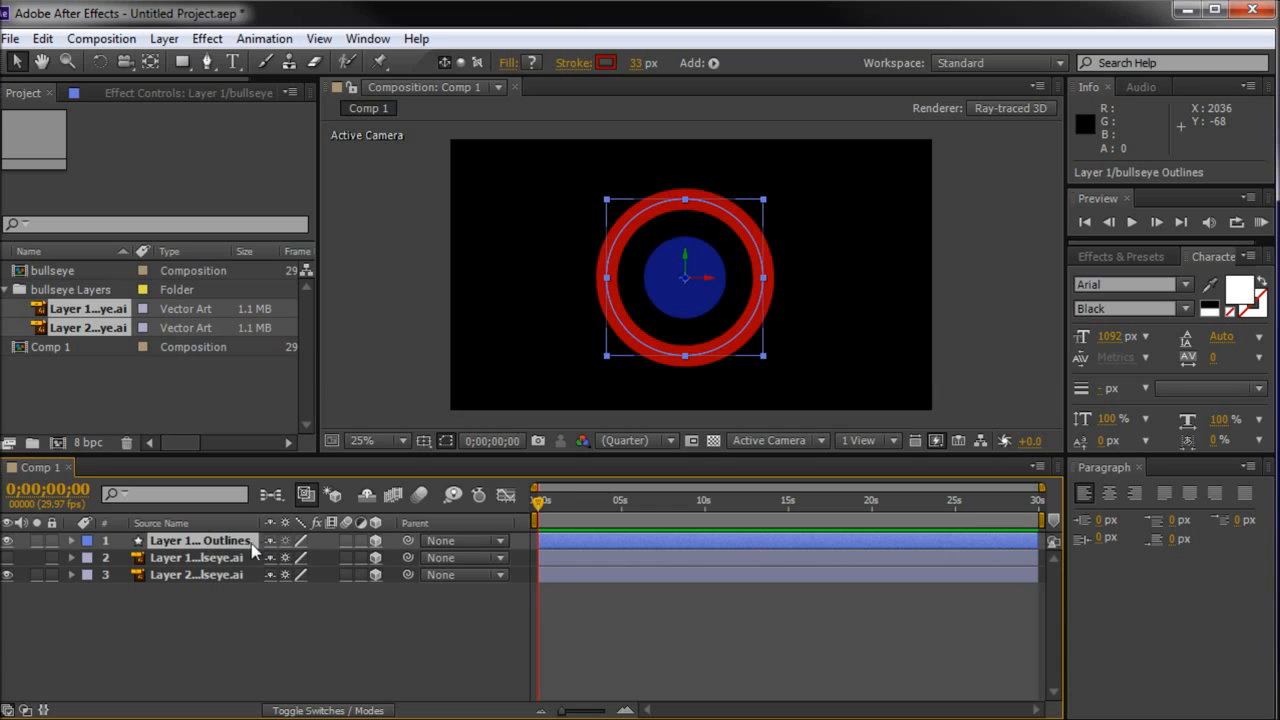
- Create shapes from the blue circle's Layer 2 vector layer
{"action": "left_click", "coordinate": [202, 574]}
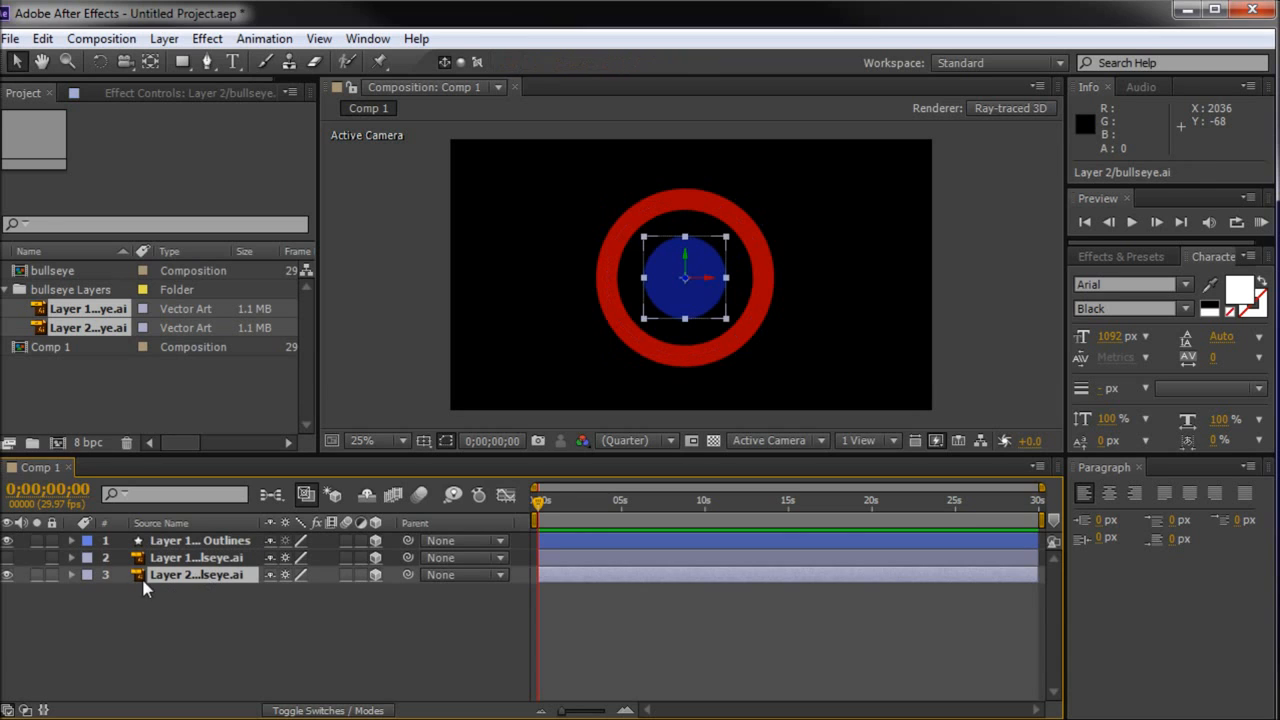
{"action": "left_click", "coordinate": [164, 40]}
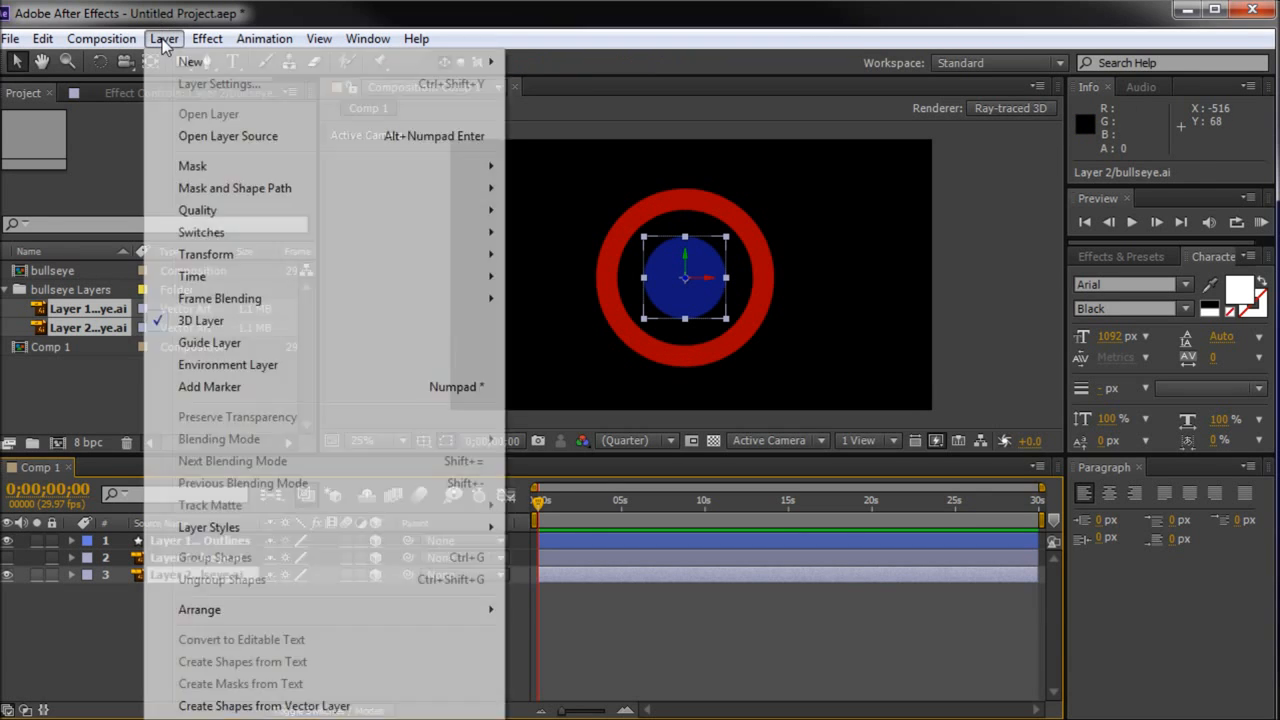
{"action": "left_click", "coordinate": [210, 706]}
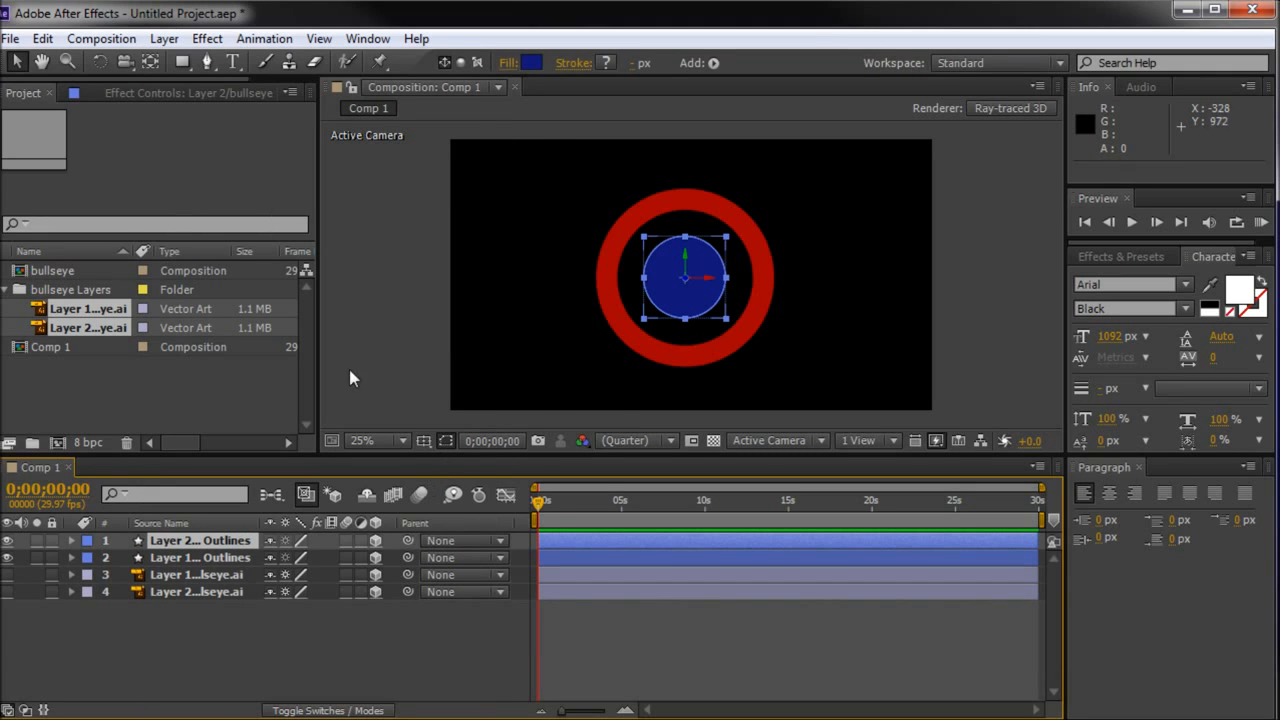
- Mark both original Illustrator layers, Layer 1 and Layer 2, as shy and hide shy layers in the timeline
{"action": "left_click", "coordinate": [184, 559]}
{"action": "left_click", "coordinate": [182, 576]}
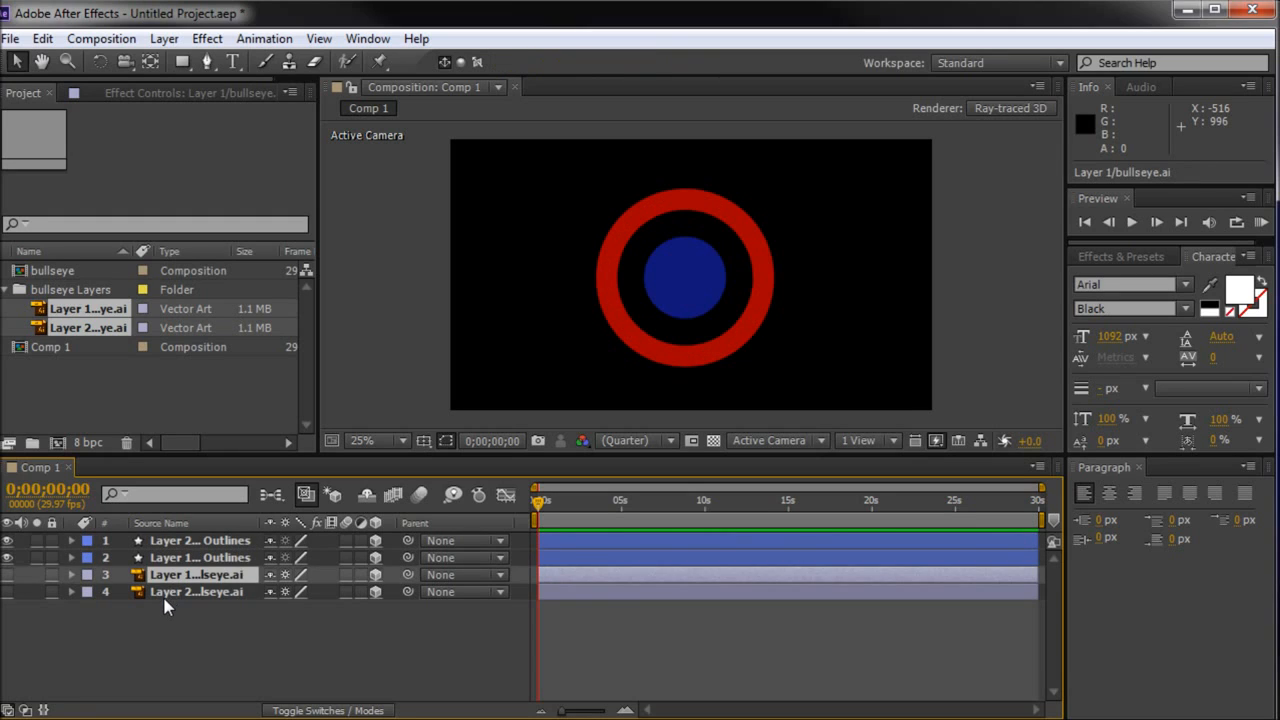
{"action": "left_click", "coordinate": [170, 593]}
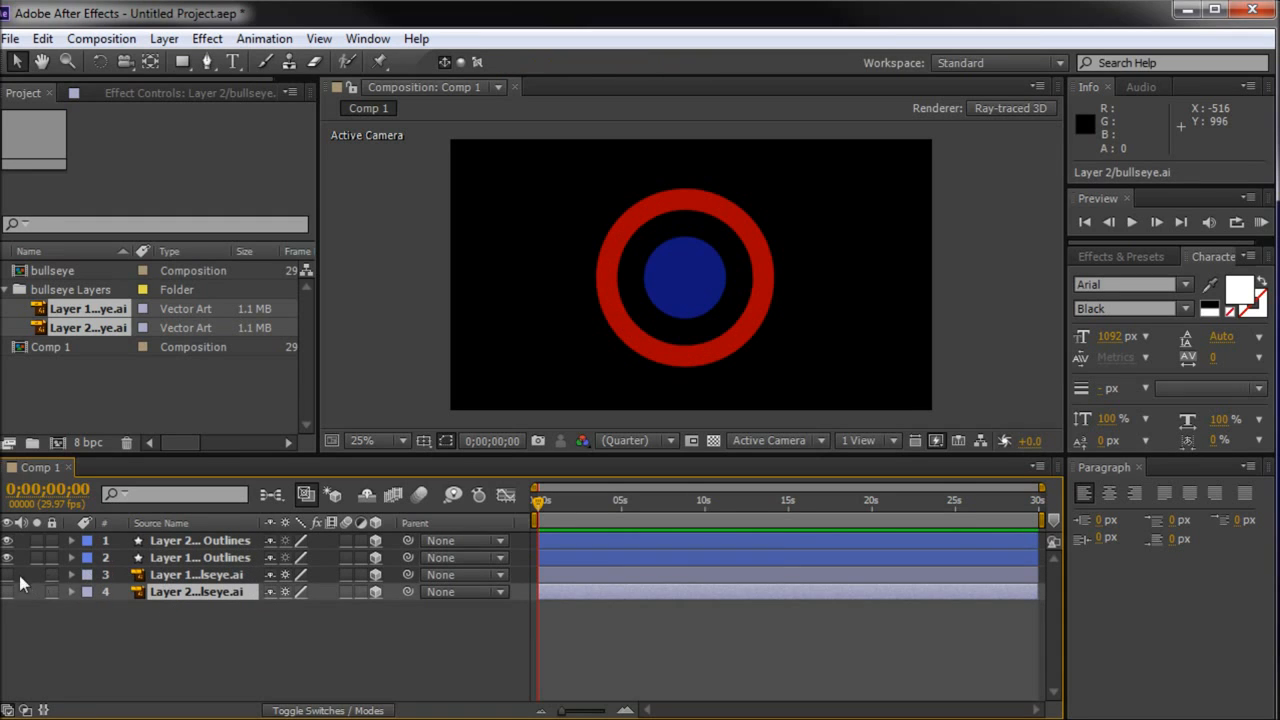
{"action": "left_click", "coordinate": [368, 496]}
{"action": "left_click", "coordinate": [267, 575]}
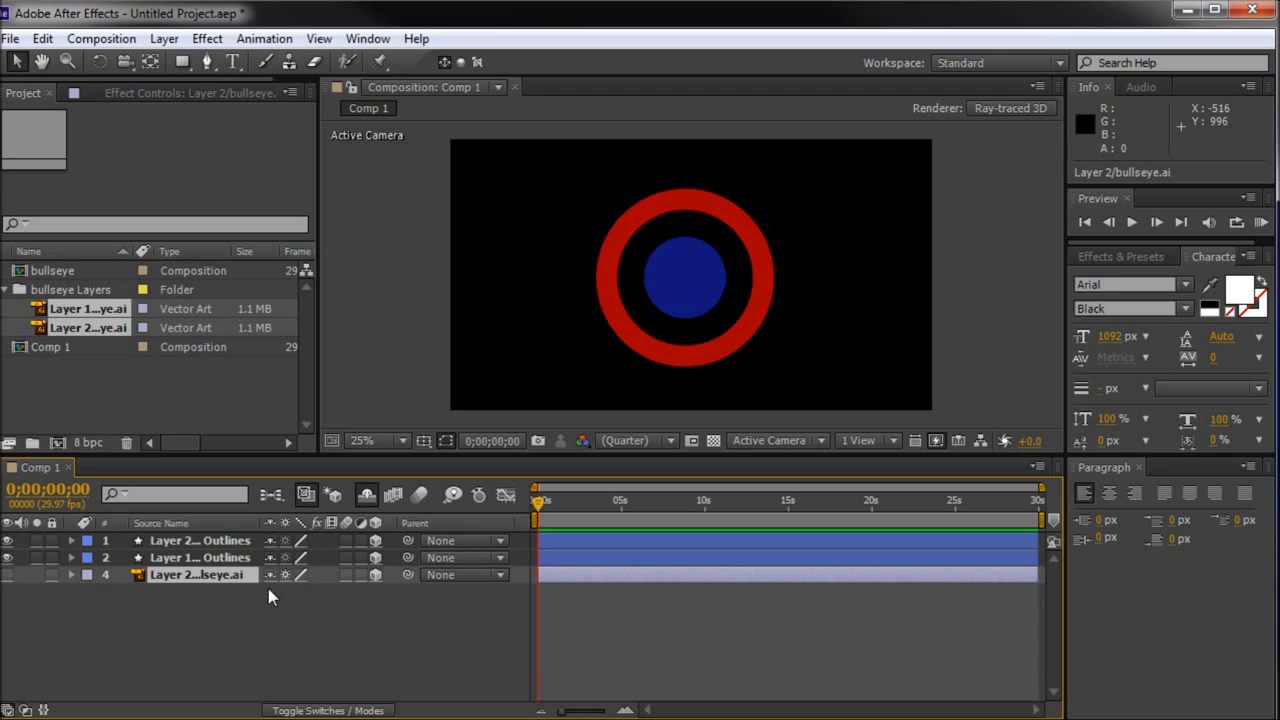
{"action": "left_click", "coordinate": [270, 574]}
{"action": "left_click", "coordinate": [366, 496]}
{"action": "left_click", "coordinate": [366, 496]}
{"action": "left_click", "coordinate": [366, 496]}
{"action": "left_click", "coordinate": [366, 496]}
{"action": "left_click", "coordinate": [366, 496]}
{"action": "left_click", "coordinate": [366, 496]}
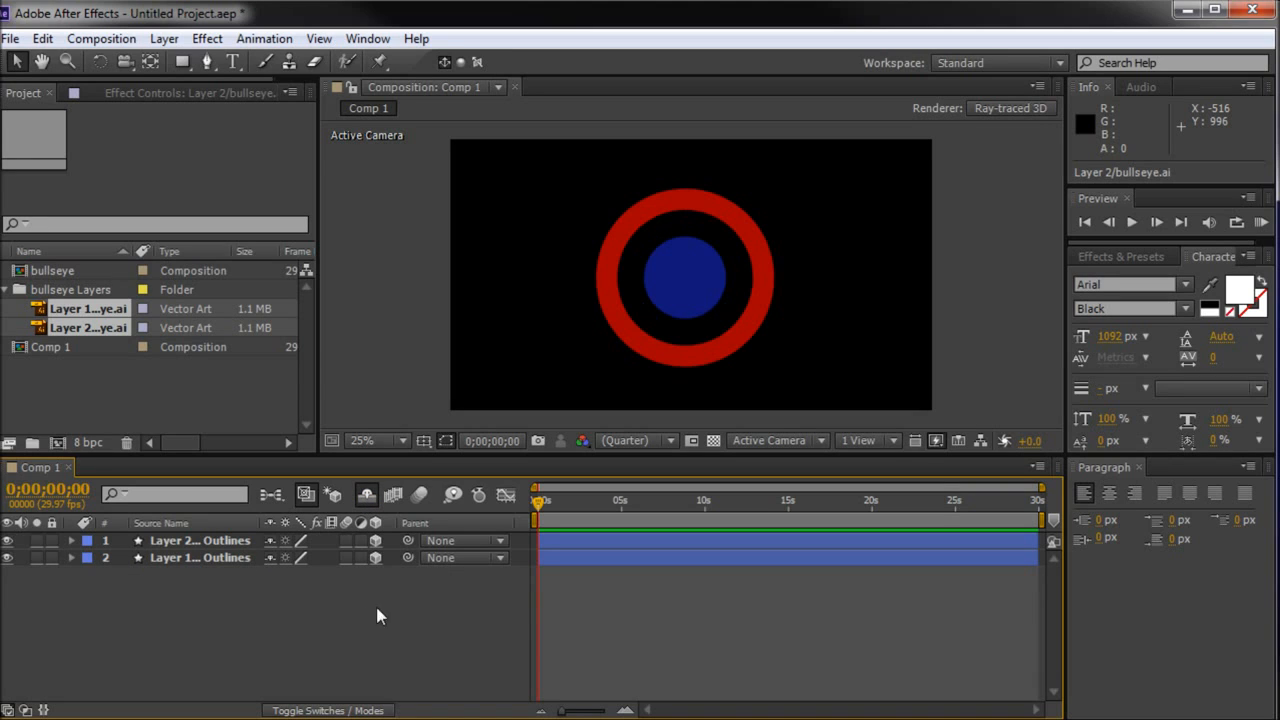
{"action": "left_click", "coordinate": [421, 543]}
{"action": "left_click", "coordinate": [180, 558]}
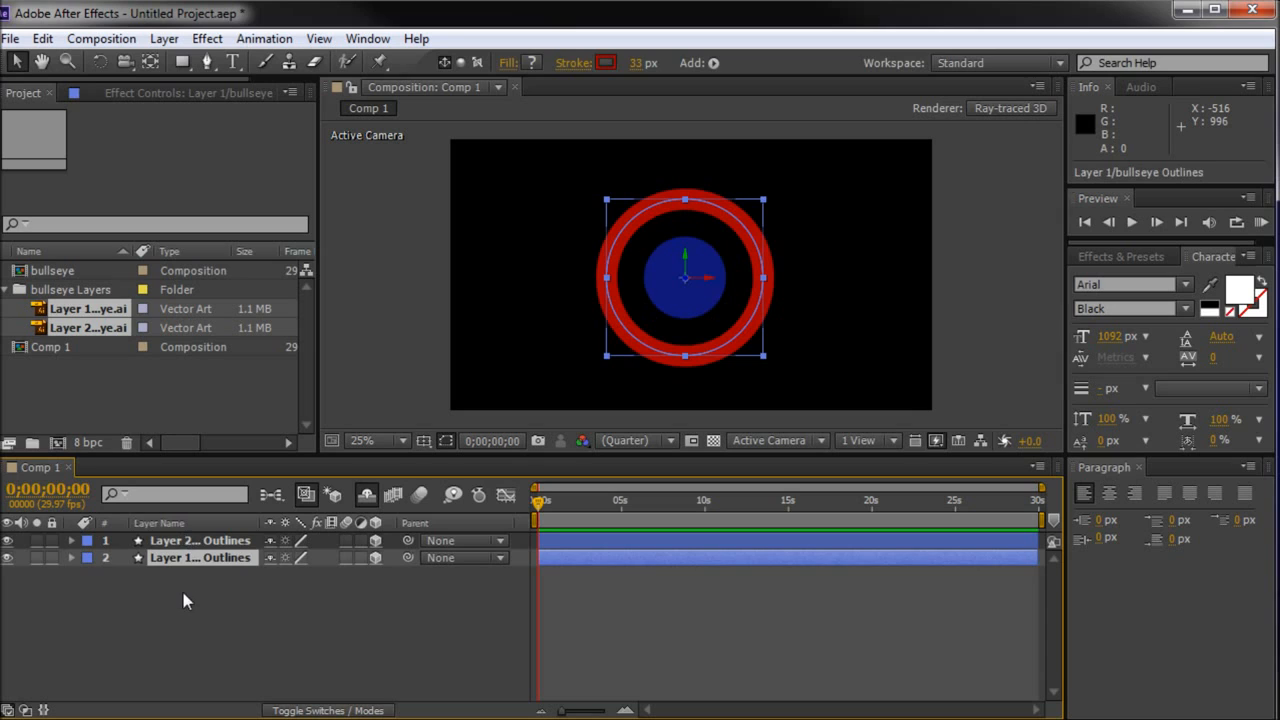
{"action": "left_click", "coordinate": [183, 574]}
{"action": "left_click", "coordinate": [181, 541]}
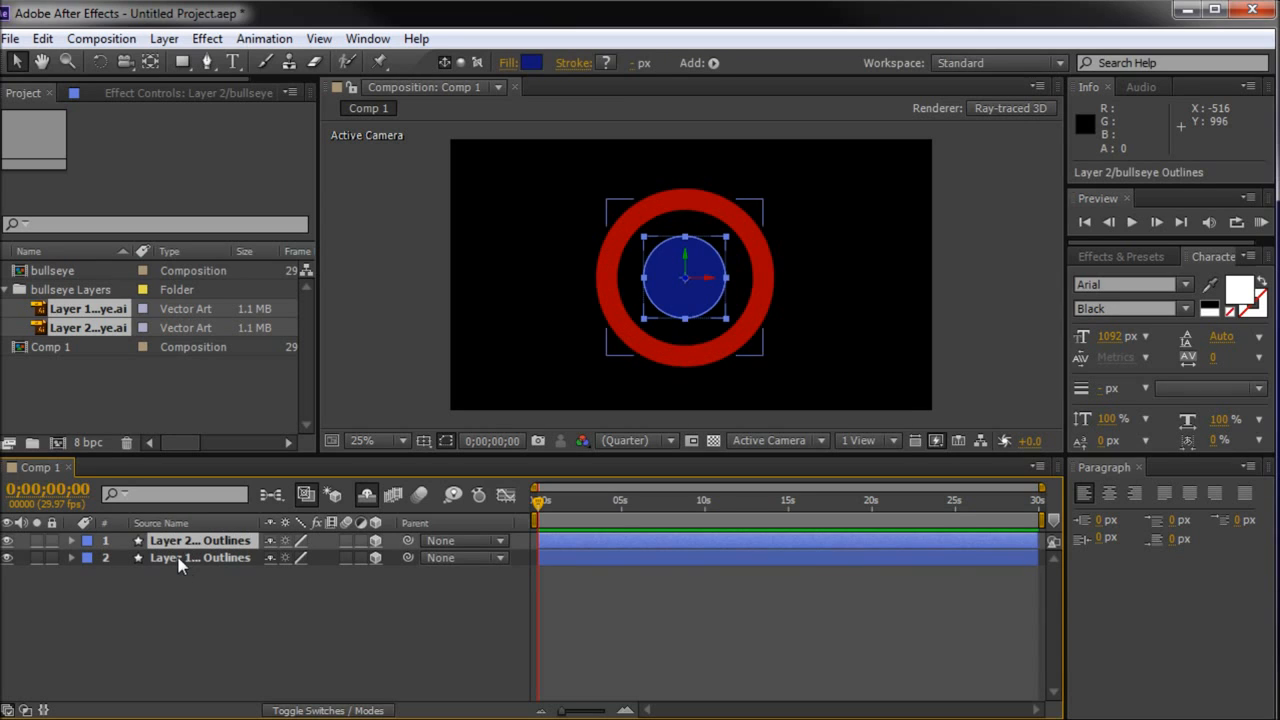
{"action": "left_click", "coordinate": [180, 560]}
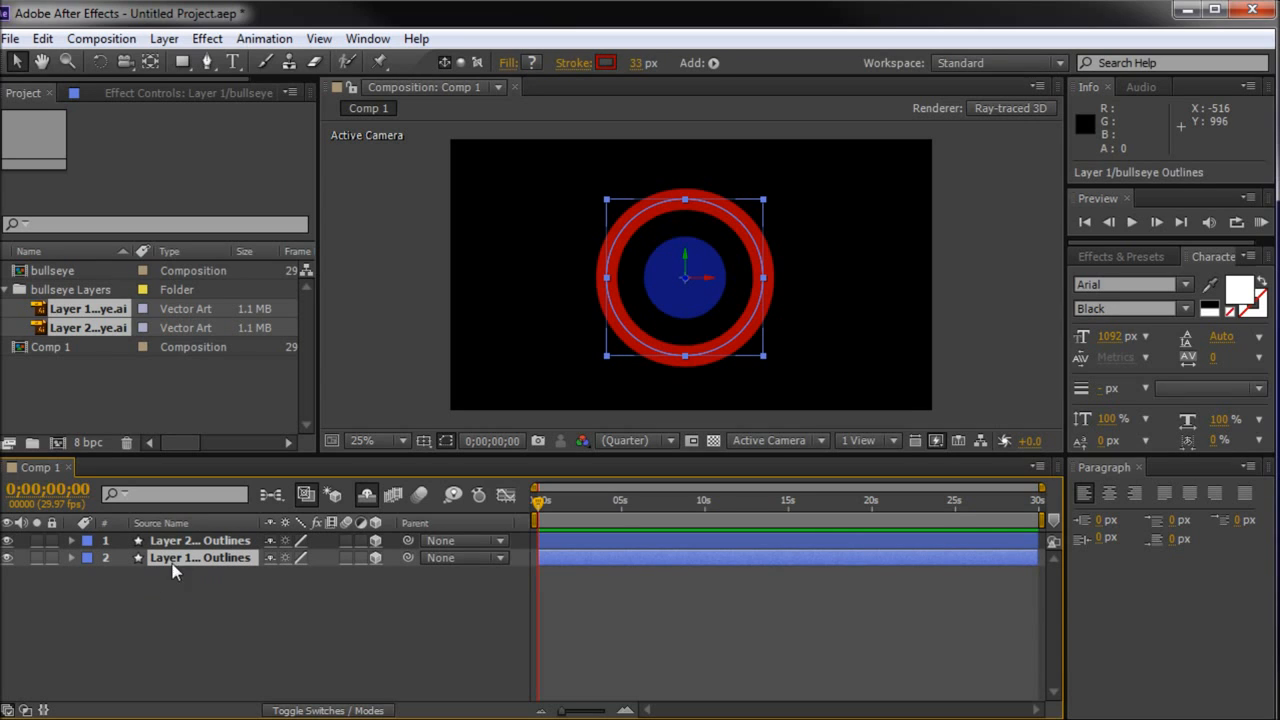
{"action": "key", "text": "Return"}
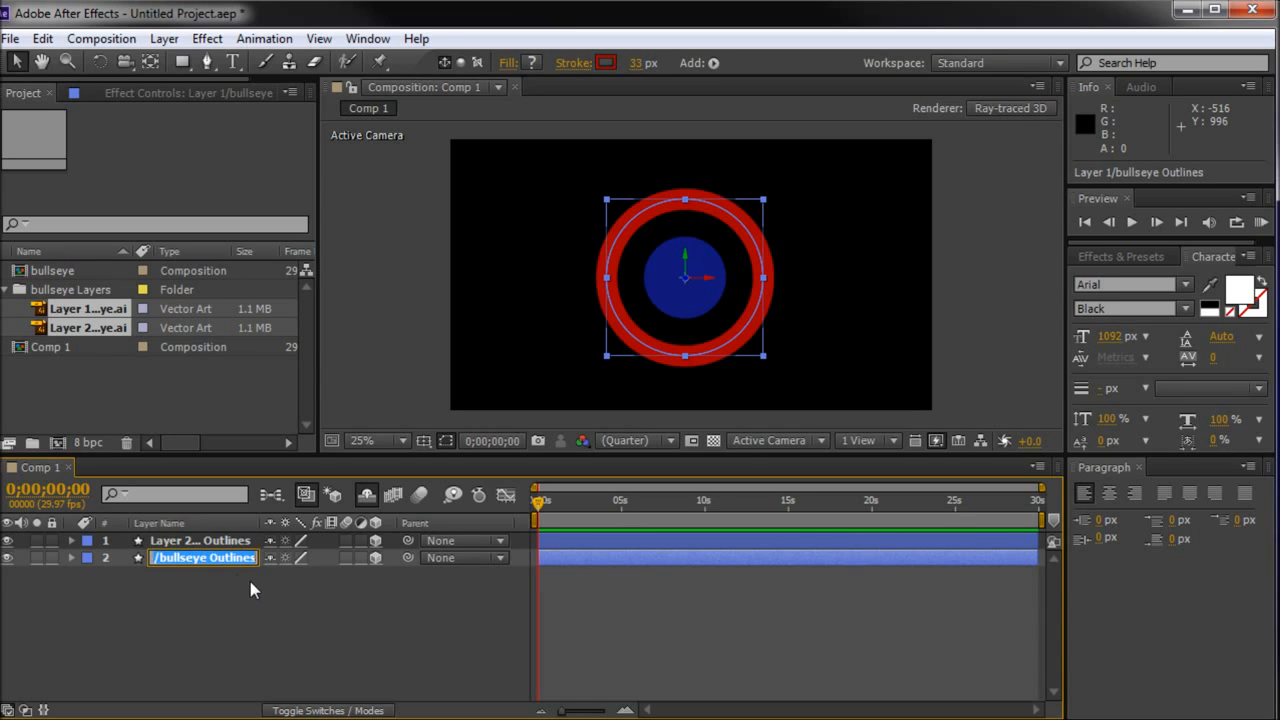
{"action": "left_click", "coordinate": [340, 625]}
- Rename the blue circle's outlines layer as Blue Center
{"action": "left_click", "coordinate": [667, 269]}
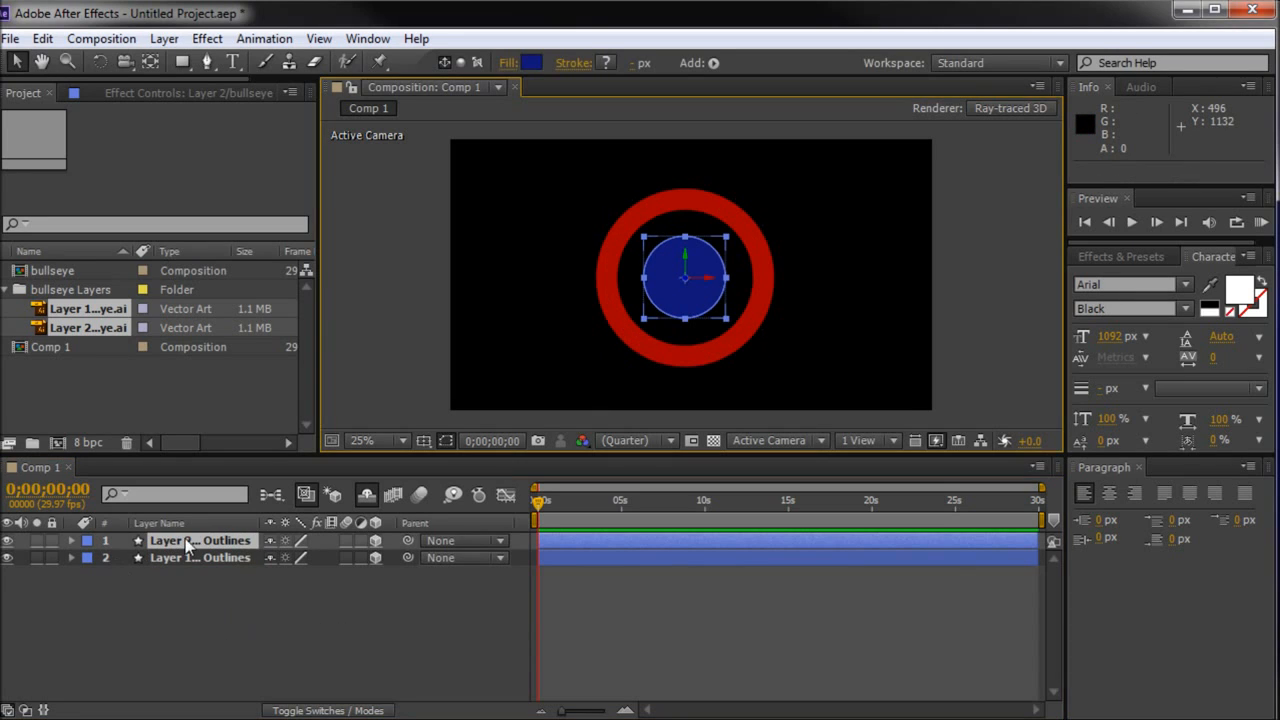
{"action": "key", "text": "Return"}
{"action": "type", "text": "B"}
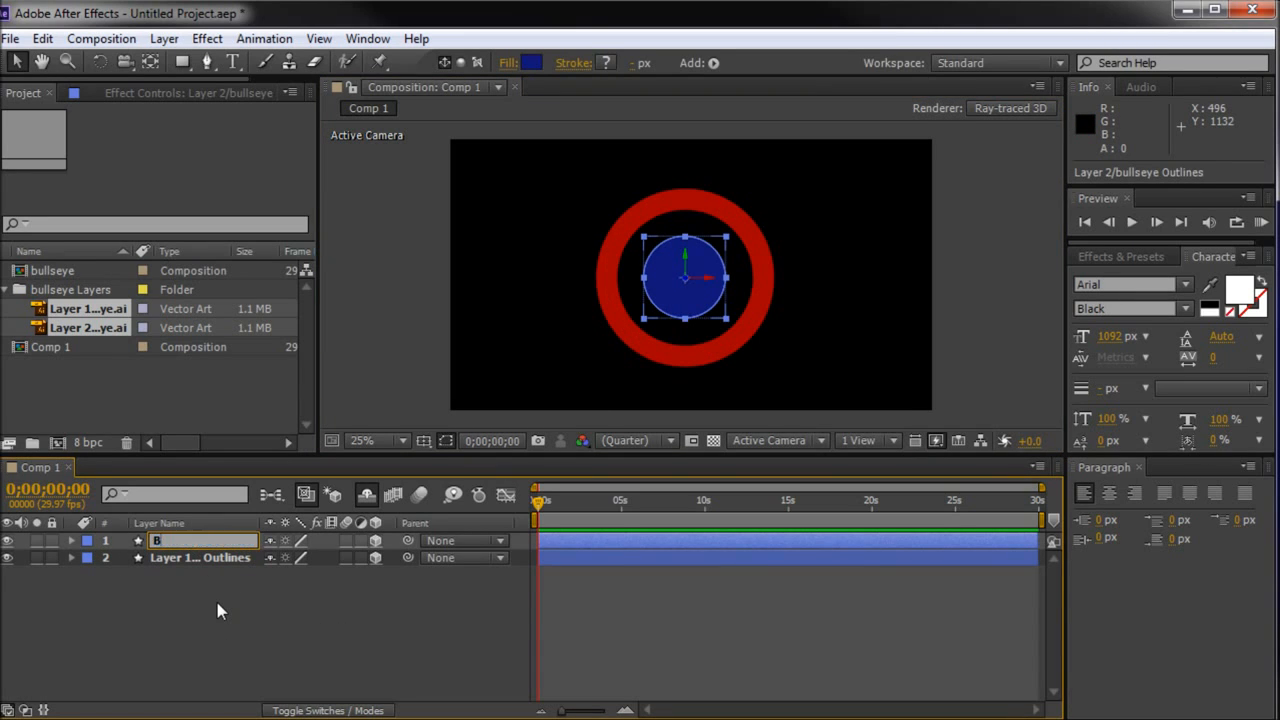
{"action": "type", "text": "lue Center"}
- Rename the red circle's outlines layer as Red Ring
{"action": "left_click", "coordinate": [166, 558]}
{"action": "key", "text": "Return"}
{"action": "type", "text": "Red"}
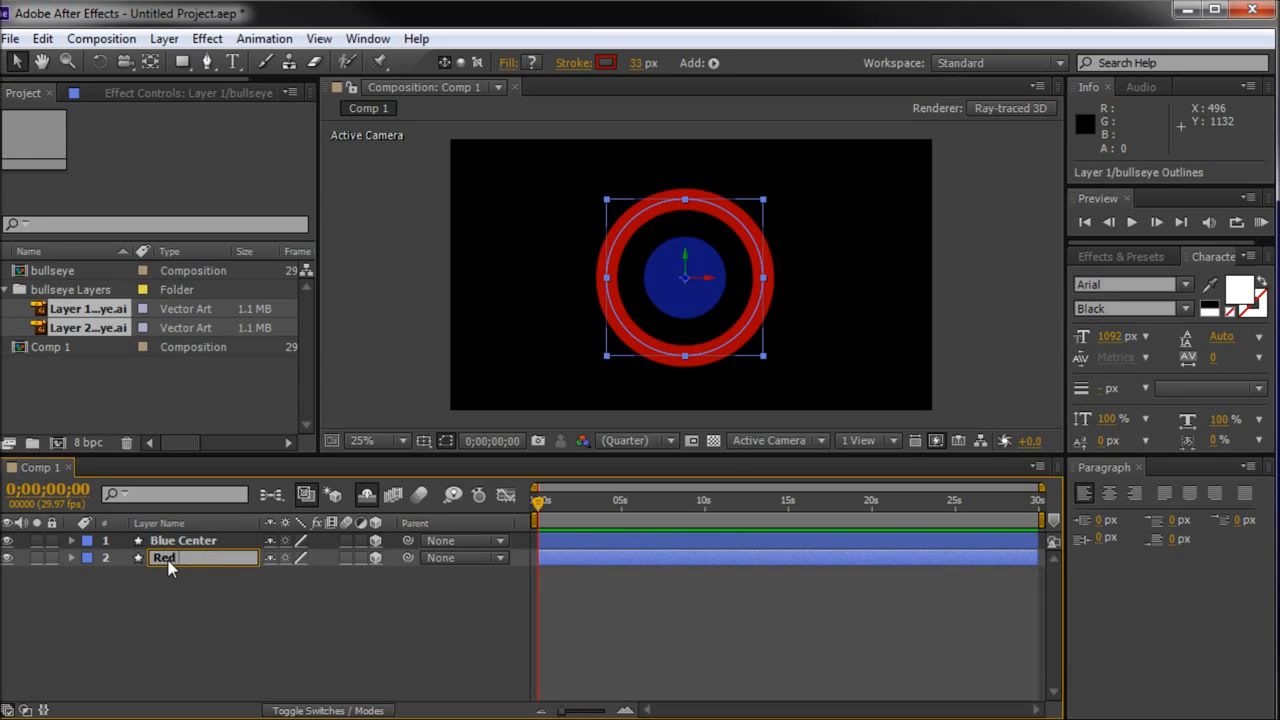
{"action": "type", "text": " Ring"}
{"action": "left_click", "coordinate": [213, 588]}
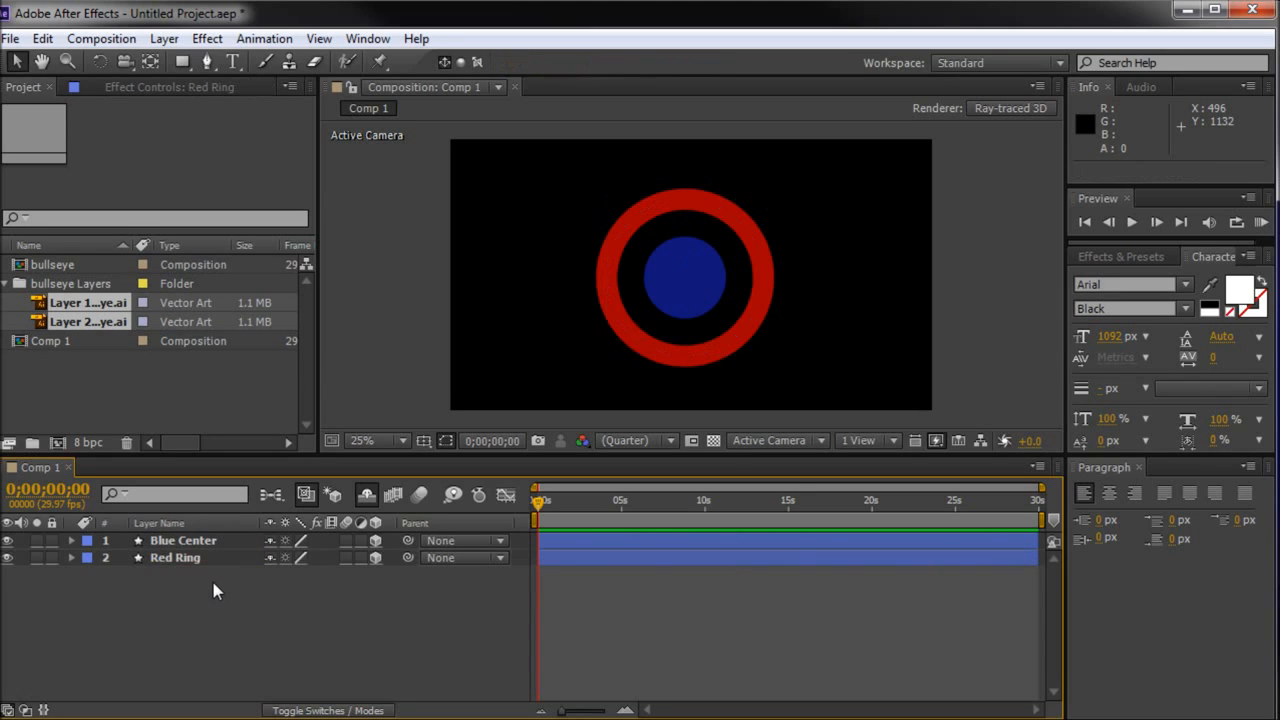
{"action": "left_click", "coordinate": [665, 290]}
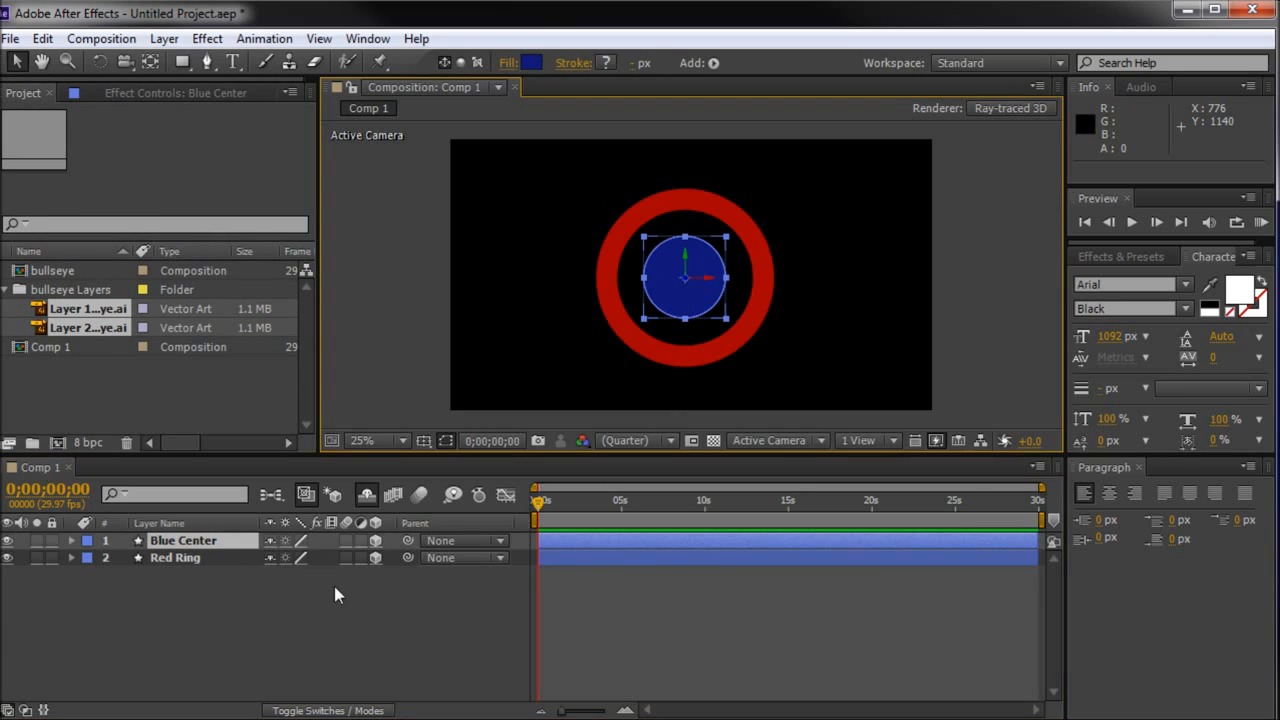
{"action": "left_click", "coordinate": [335, 662]}
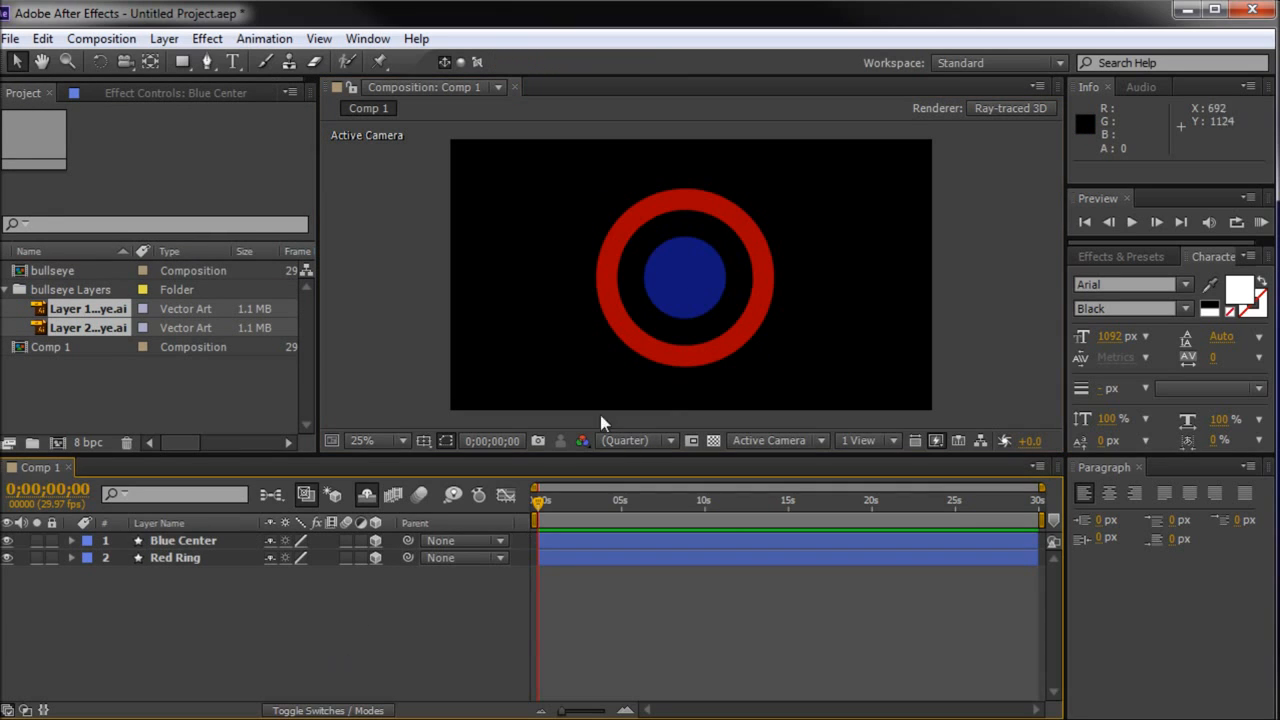
{"action": "left_click", "coordinate": [175, 542]}
{"action": "left_click", "coordinate": [71, 540]}
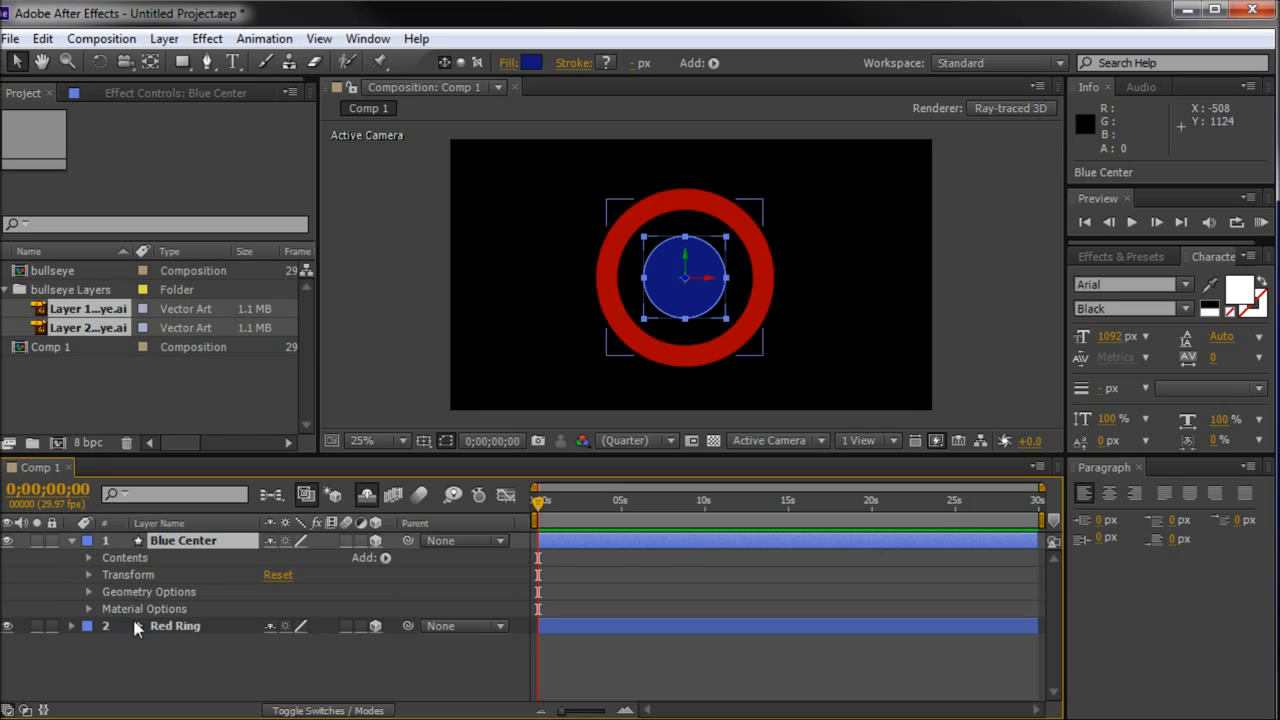
{"action": "left_click", "coordinate": [70, 541]}
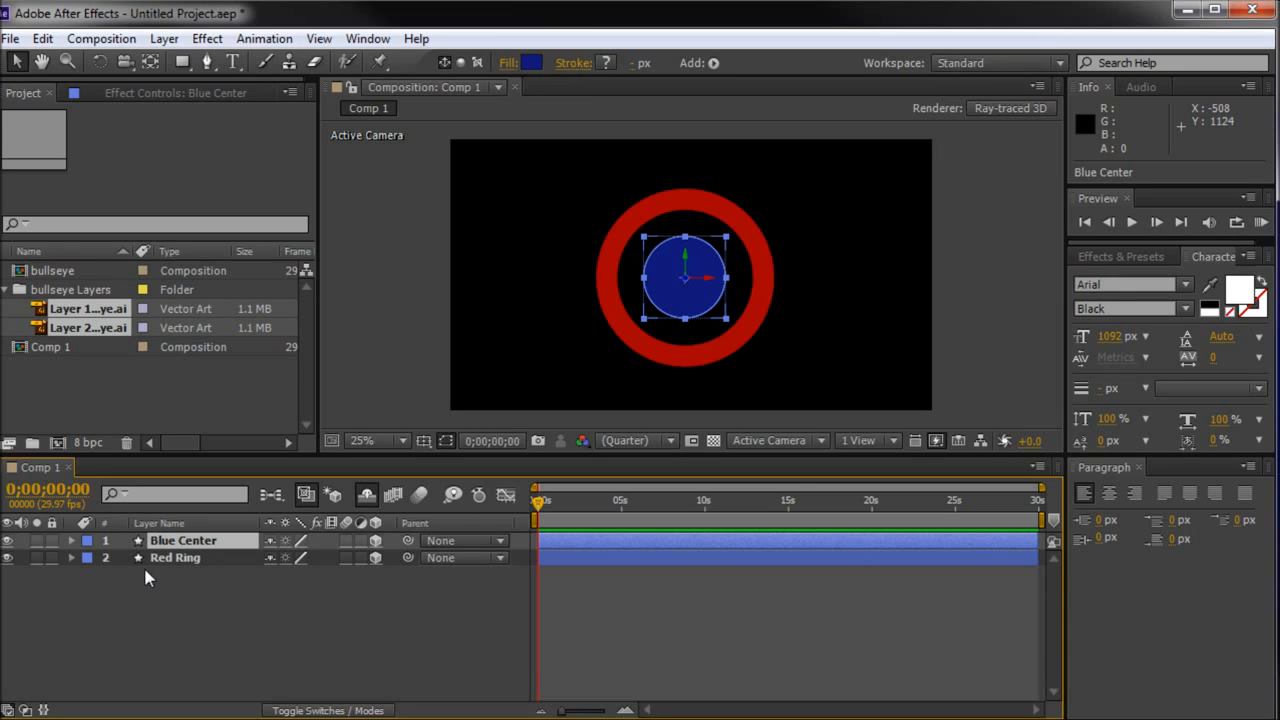
- Set the Extrusion Depth in the Blue Center layer's Geometry Options to 75
{"action": "left_click", "coordinate": [71, 541]}
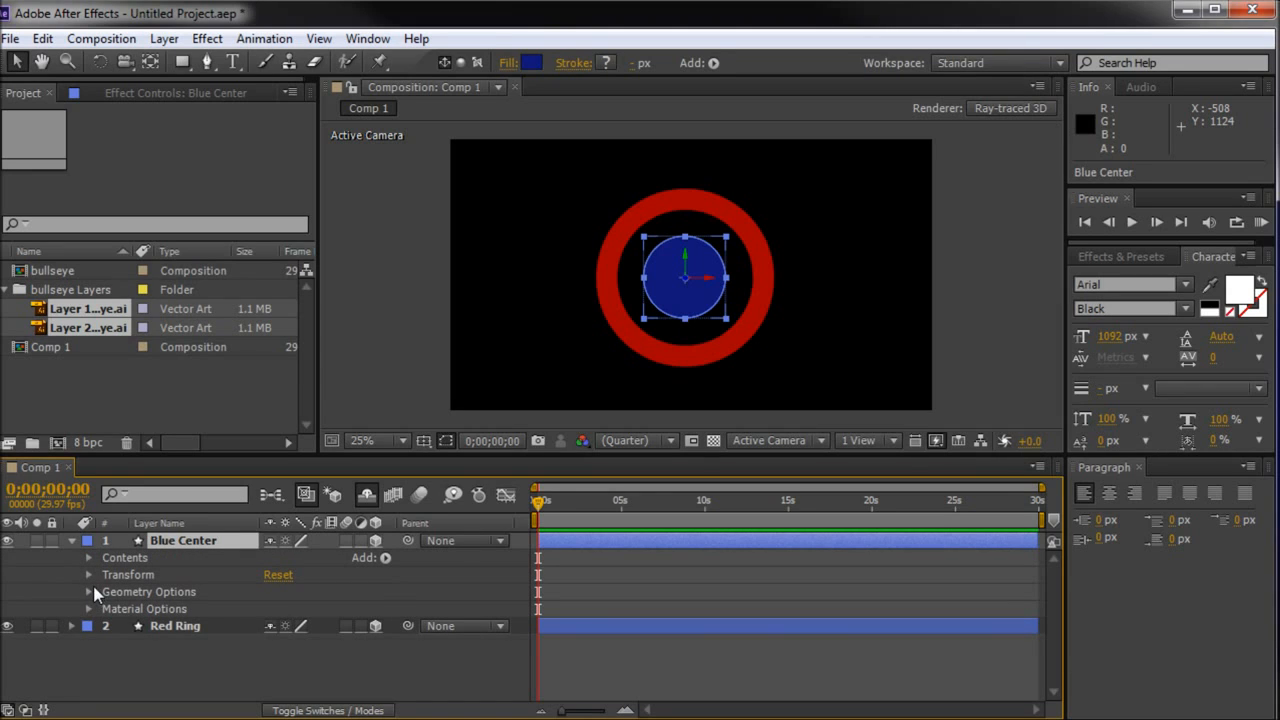
{"action": "left_click", "coordinate": [90, 597]}
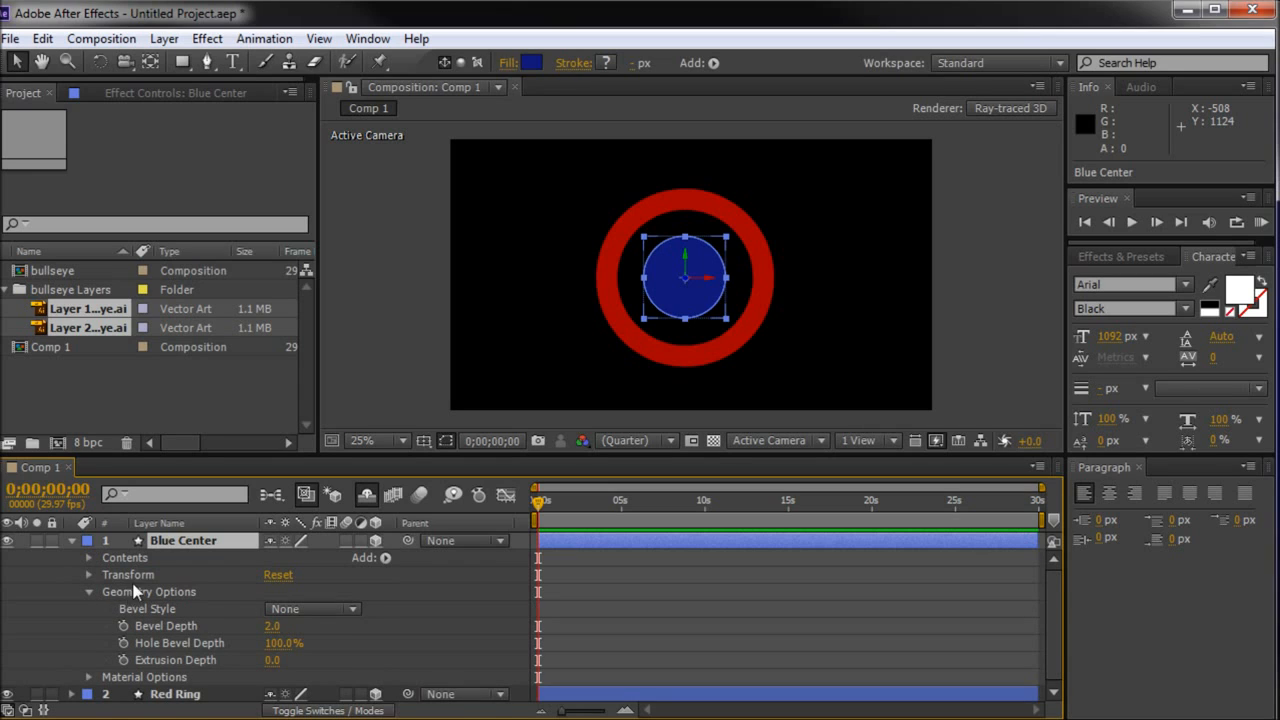
{"action": "left_click", "coordinate": [158, 590]}
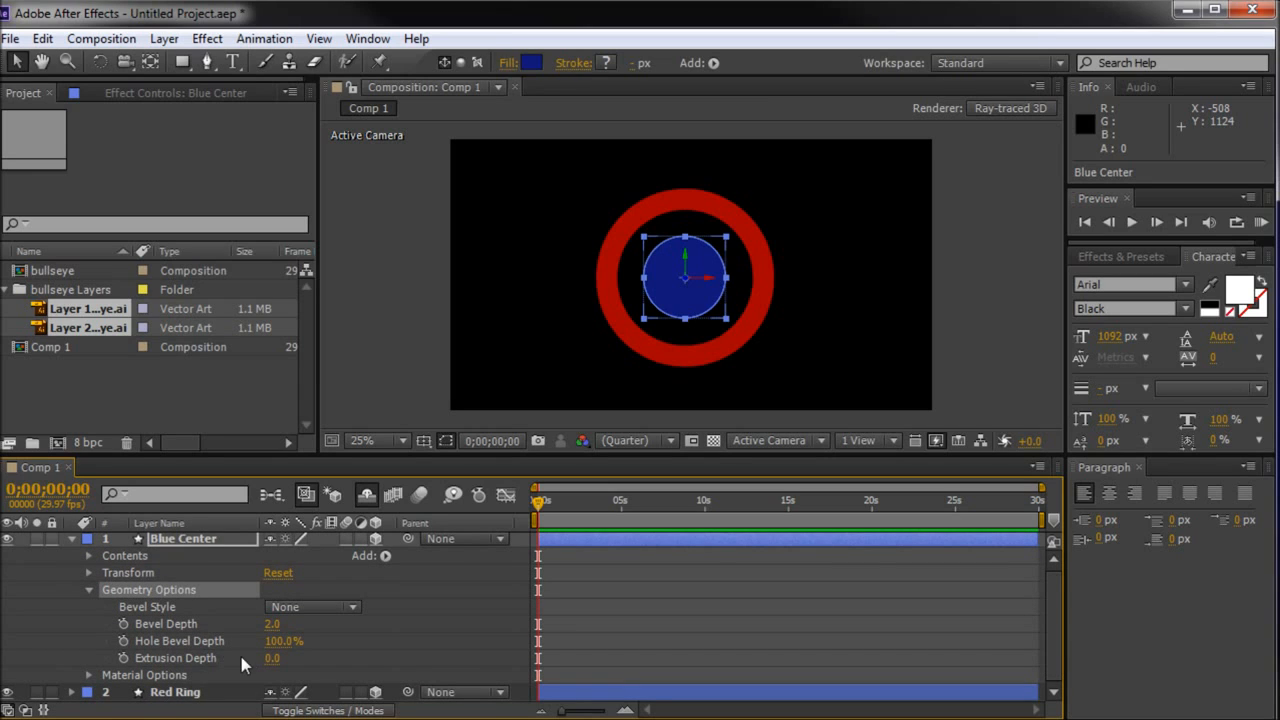
{"action": "left_click", "coordinate": [189, 658]}
{"action": "left_click_drag", "start_coordinate": [309, 652], "coordinate": [278, 668]}
{"action": "left_click", "coordinate": [278, 658]}
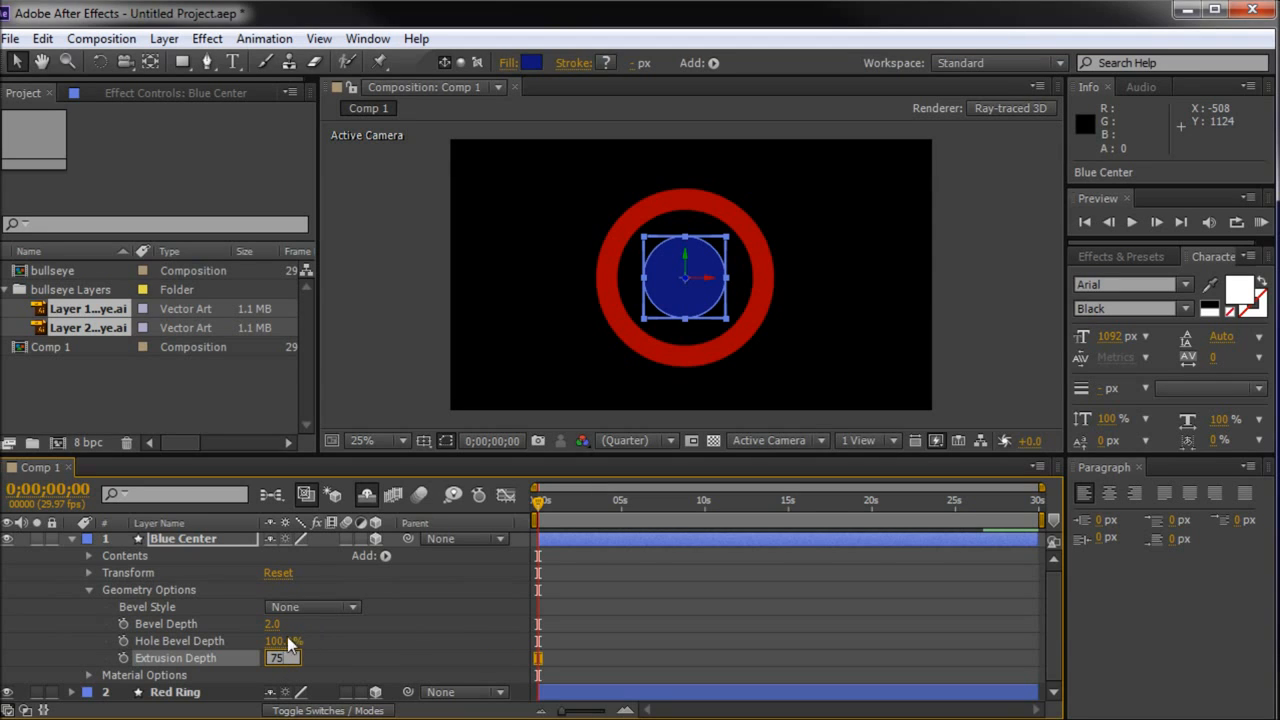
- Give the Blue Center layer an Angular bevel with a Bevel Depth of 5.1, and deselect it
{"action": "left_click_drag", "start_coordinate": [272, 623], "coordinate": [291, 622]}
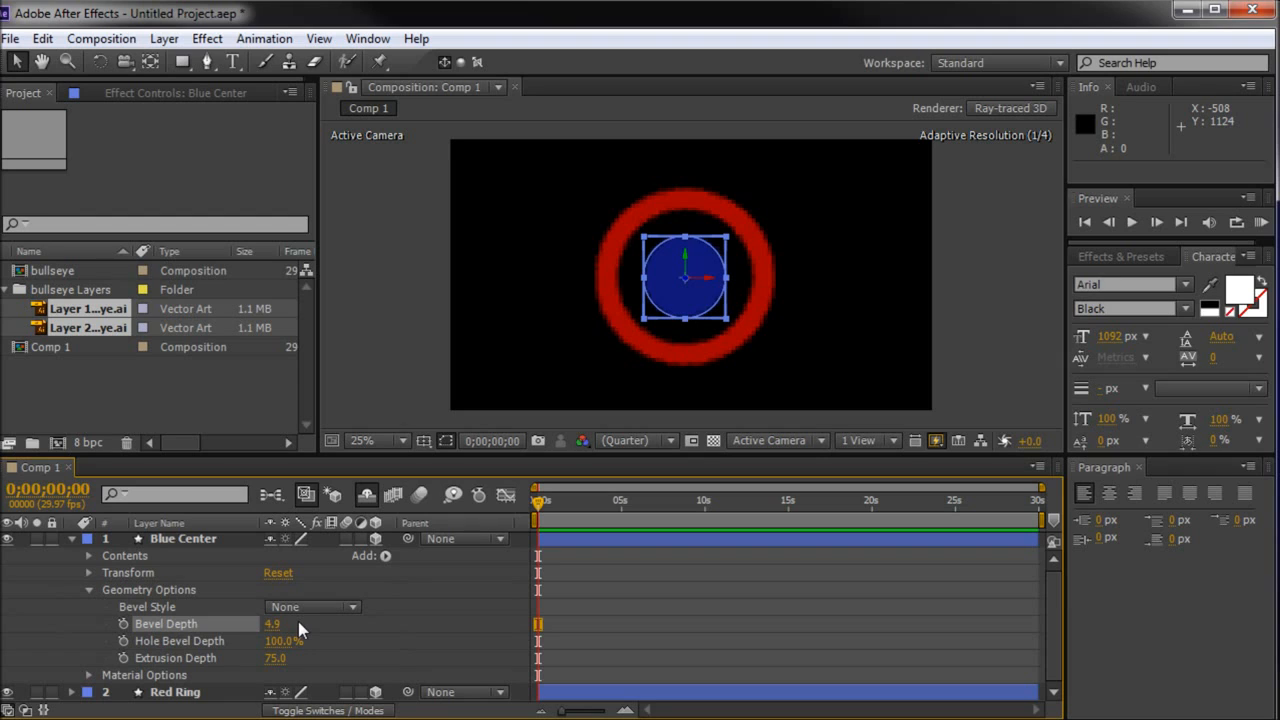
{"action": "left_click", "coordinate": [303, 607]}
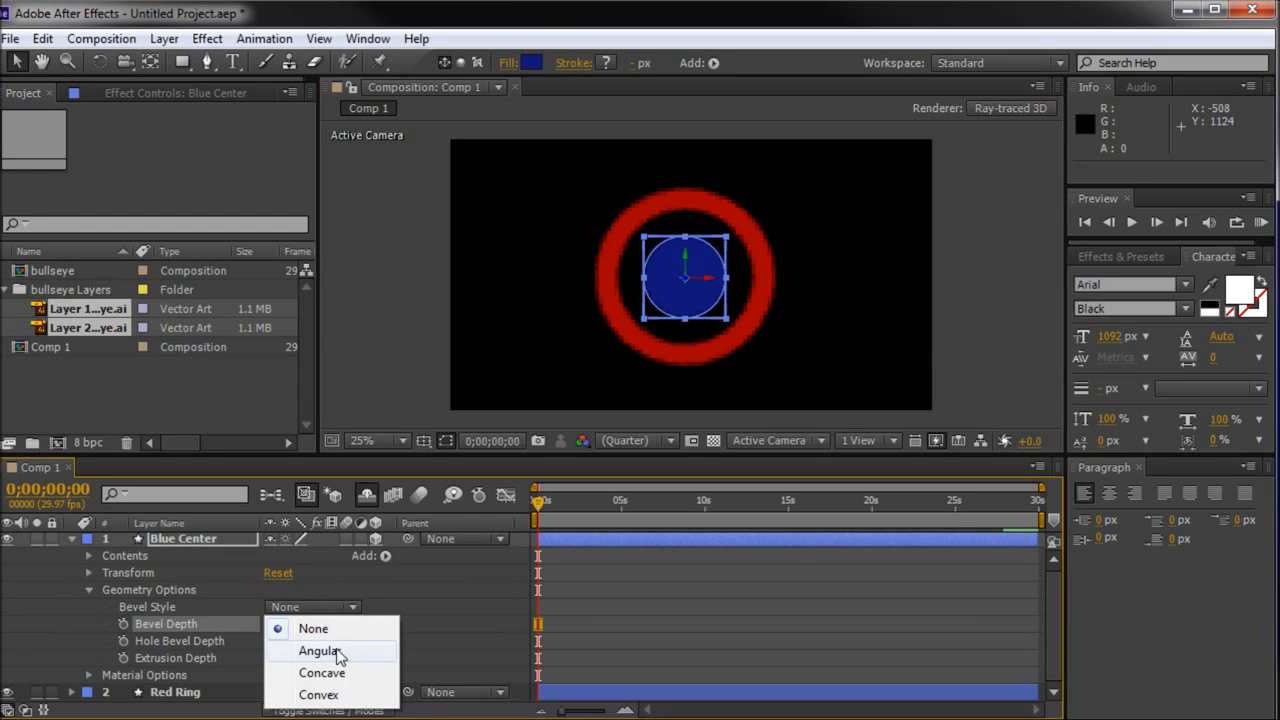
{"action": "left_click", "coordinate": [322, 651]}
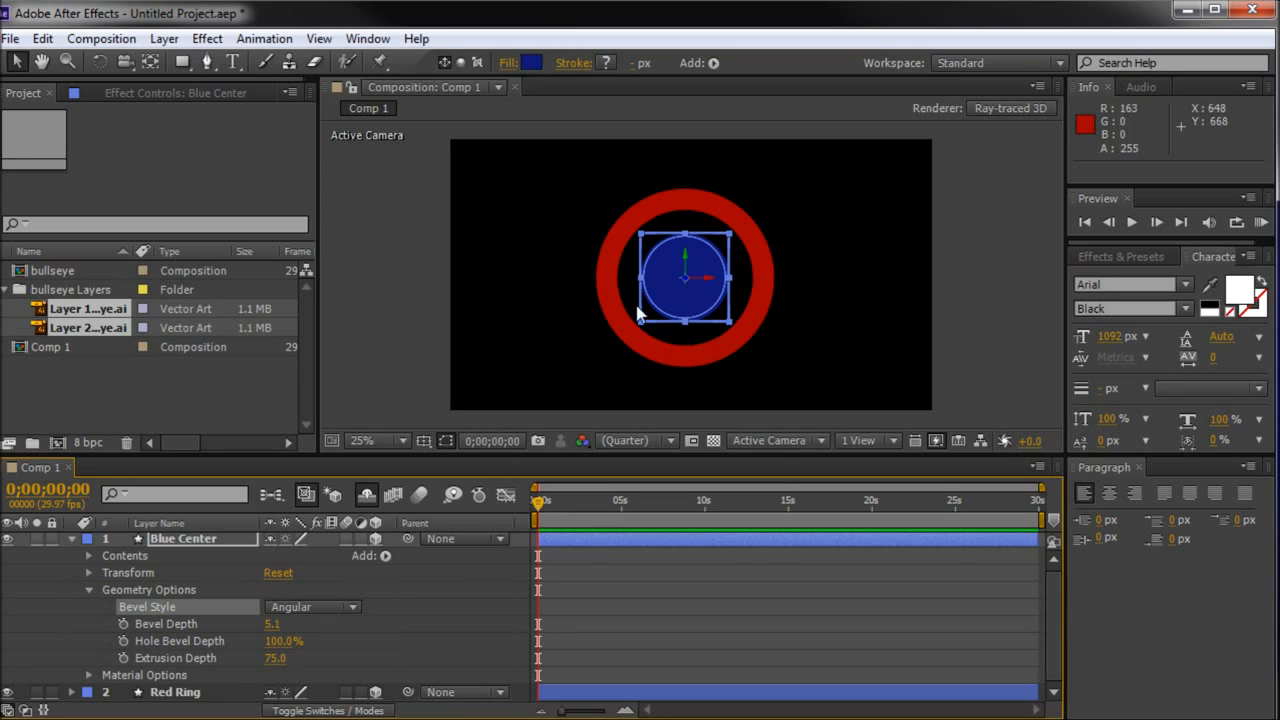
{"action": "left_click", "coordinate": [440, 254]}
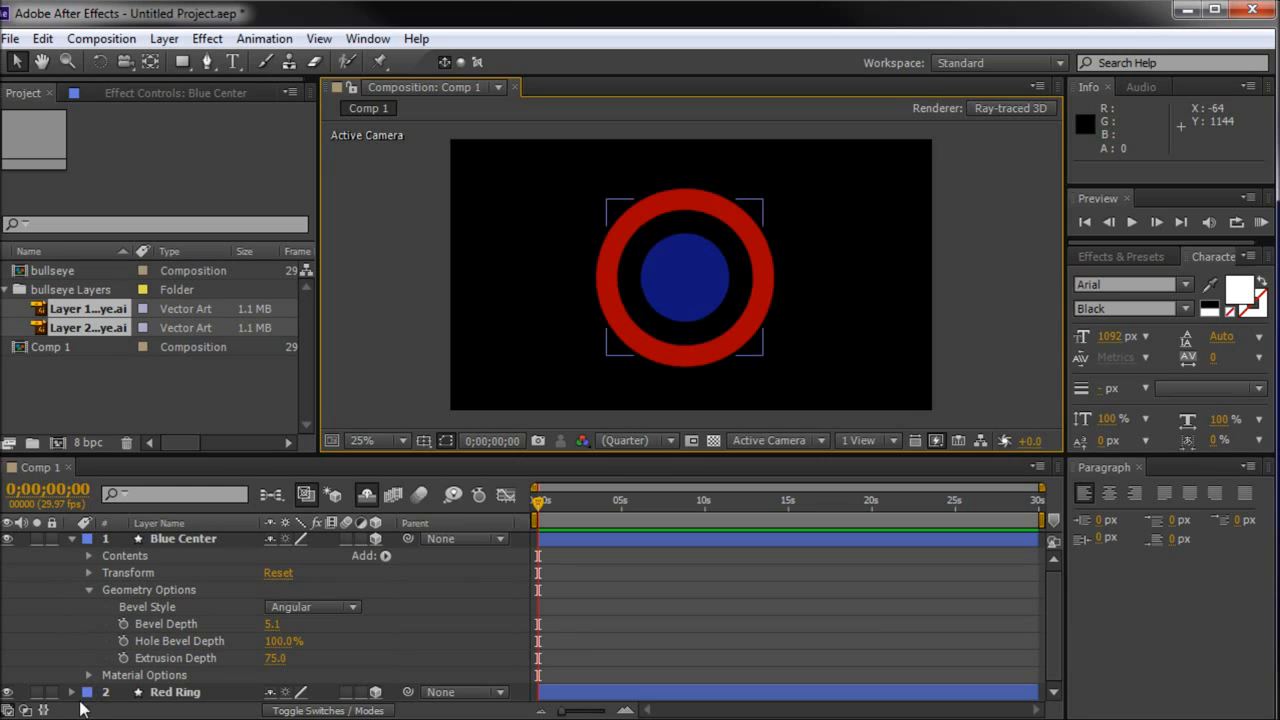
- Set the Extrusion Depth in the Red Ring layer's Geometry Options to 75
{"action": "left_click", "coordinate": [73, 692]}
{"action": "left_click", "coordinate": [90, 675]}
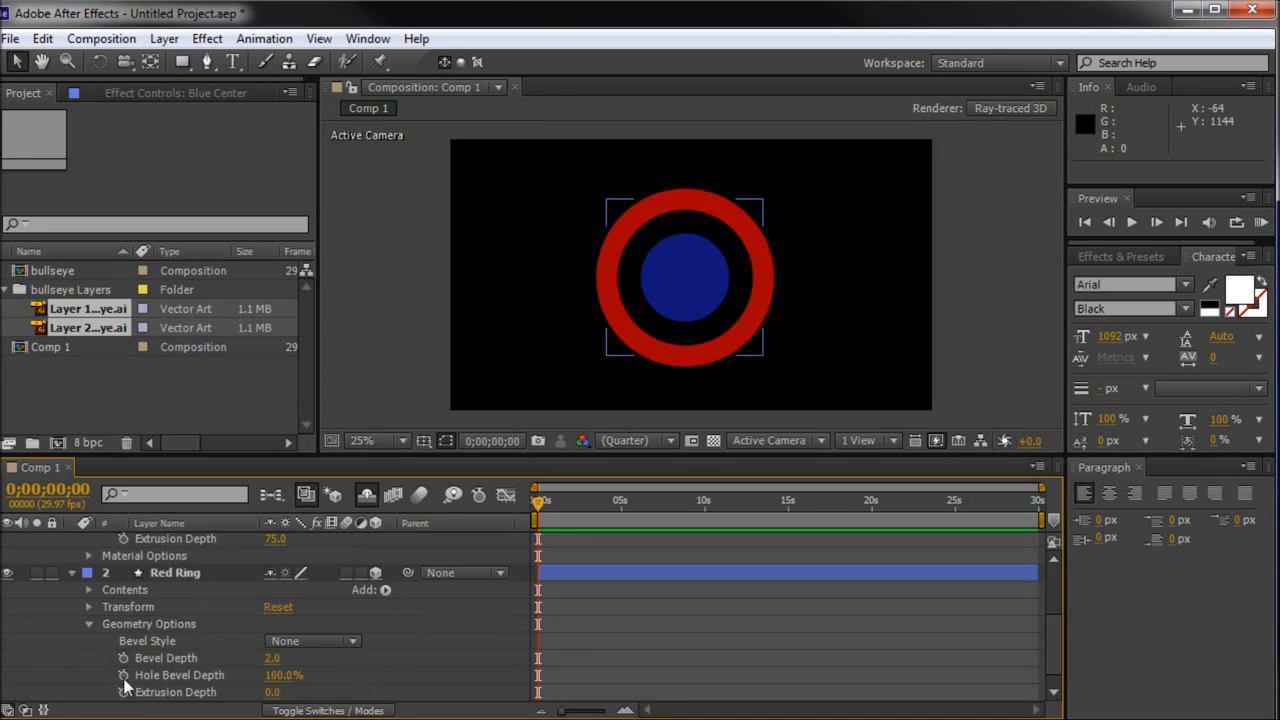
{"action": "left_click_drag", "start_coordinate": [271, 674], "coordinate": [284, 673]}
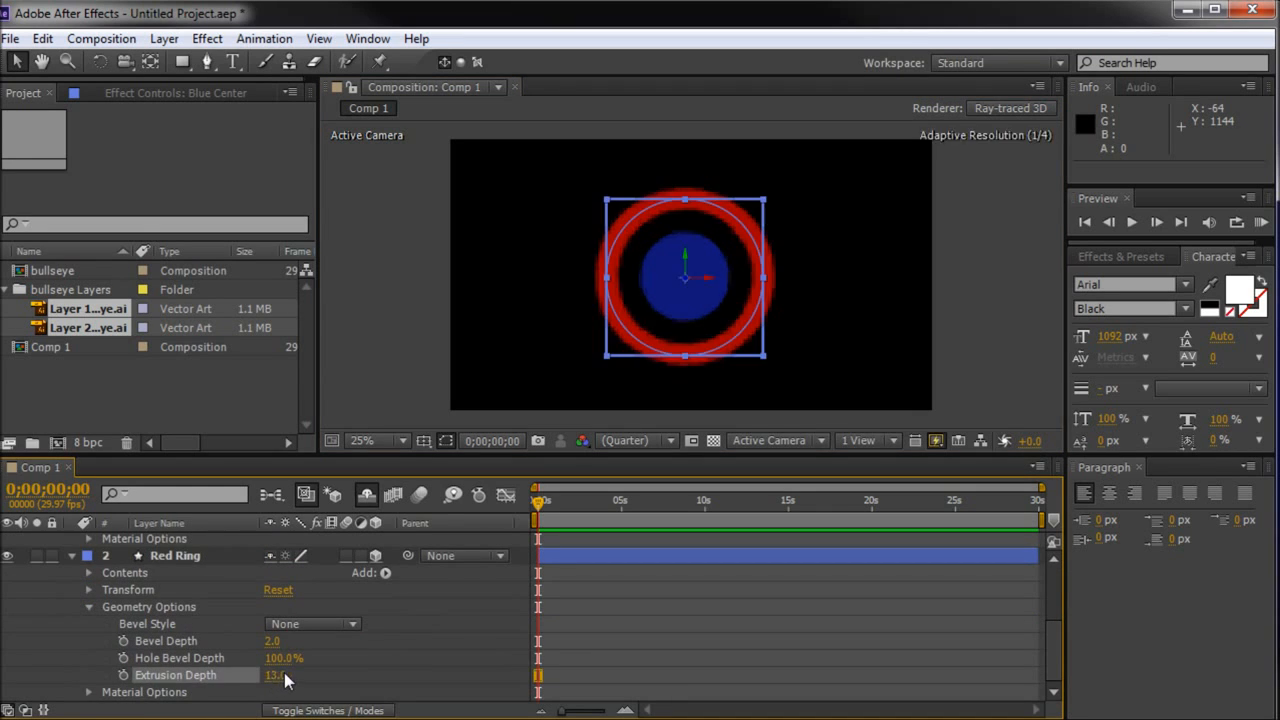
{"action": "left_click", "coordinate": [284, 673]}
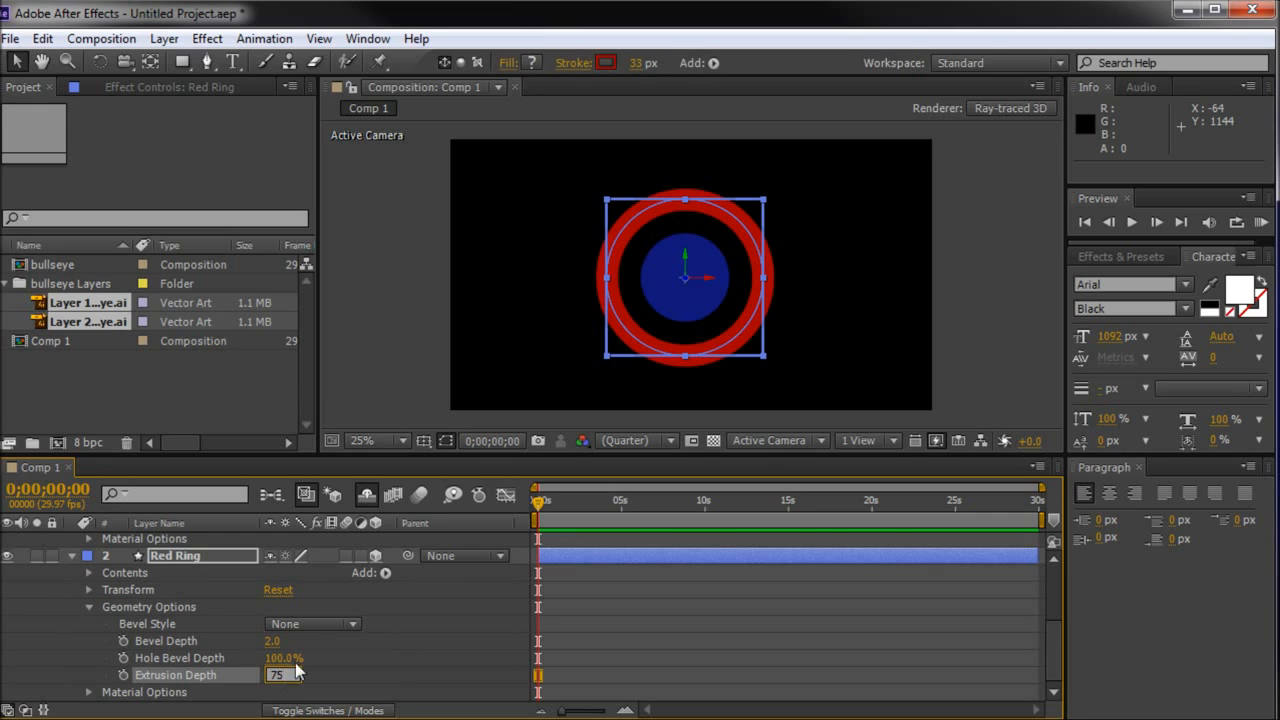
- Give the Red Ring layer an Angular bevel with a Bevel Depth of 5, and deselect it
{"action": "left_click", "coordinate": [276, 641]}
{"action": "type", "text": "5"}
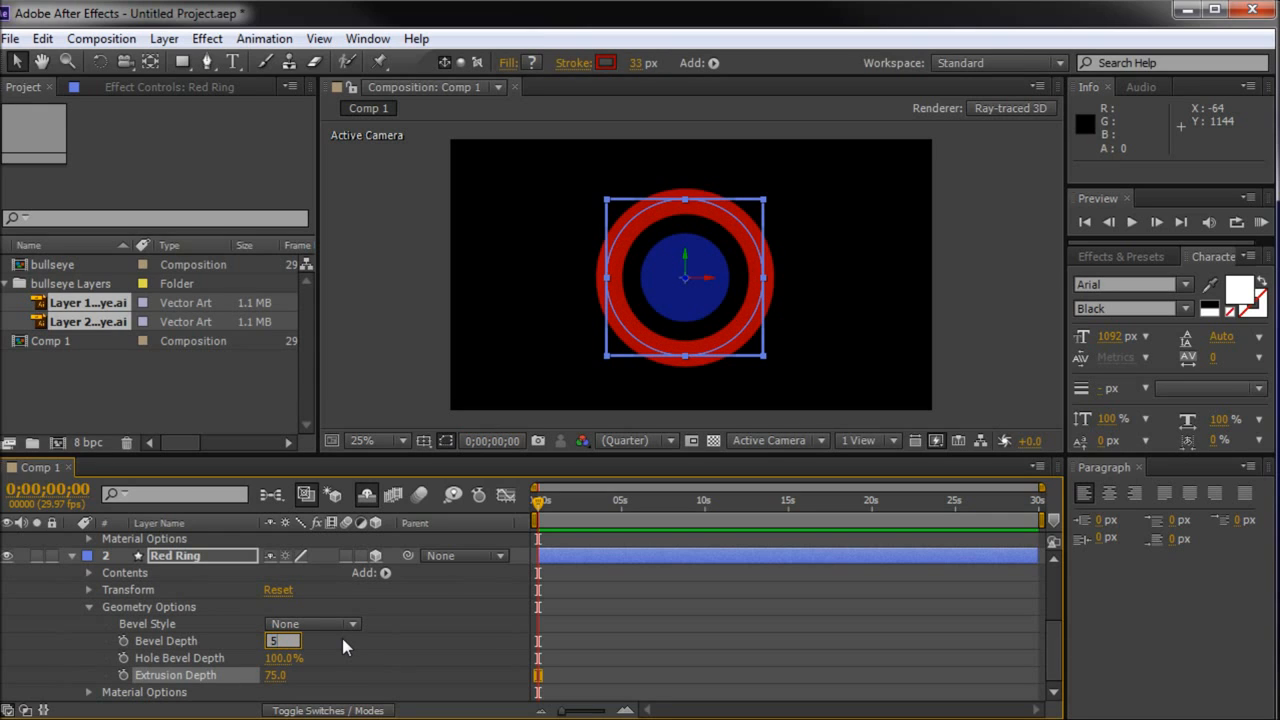
{"action": "left_click", "coordinate": [357, 621]}
{"action": "left_click", "coordinate": [335, 667]}
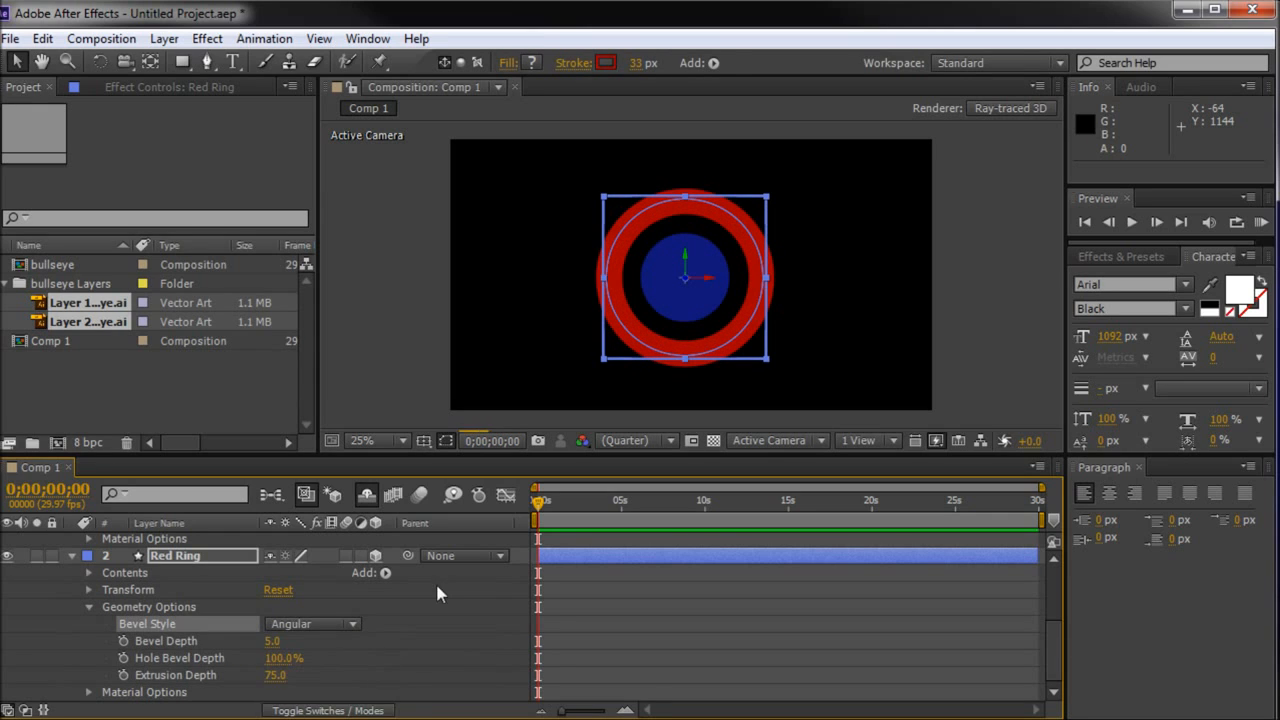
{"action": "left_click", "coordinate": [394, 302]}
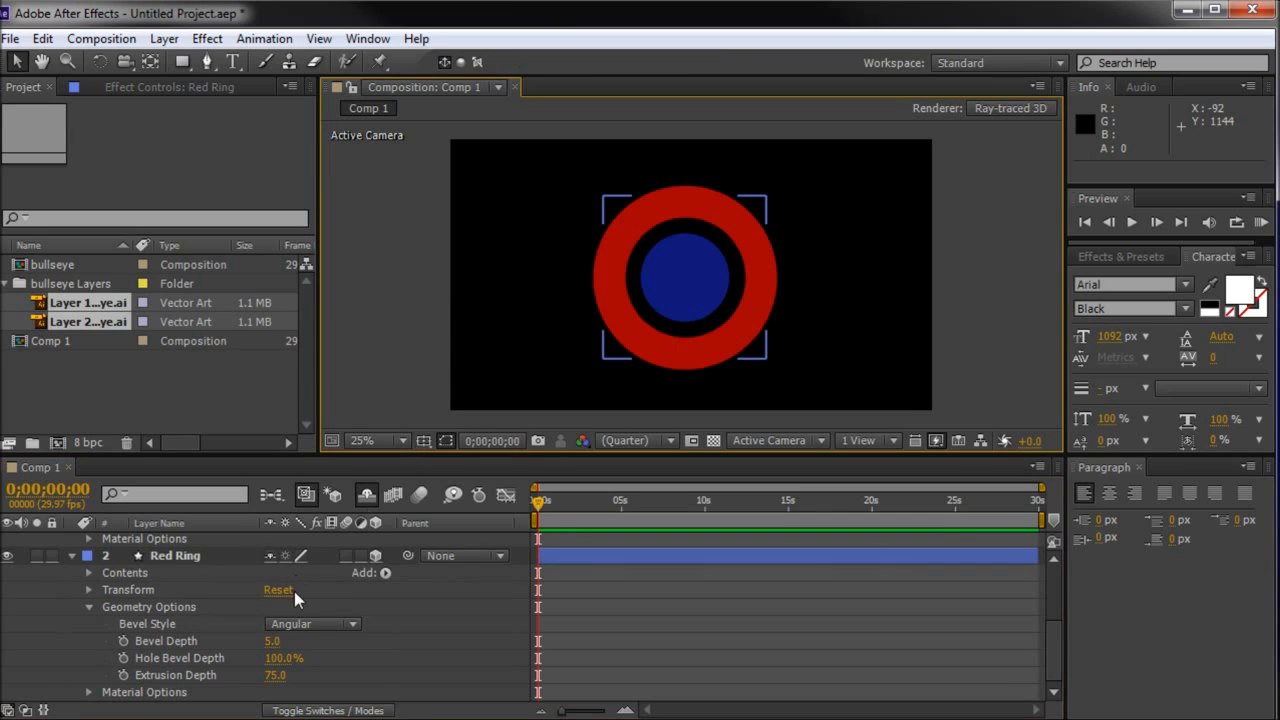
- Set the Red Ring layer's Hole Bevel Depth to 0% and deselect the layer
{"action": "left_click", "coordinate": [300, 624]}
{"action": "left_click", "coordinate": [360, 277]}
{"action": "left_click", "coordinate": [284, 658]}
{"action": "type", "text": "0"}
{"action": "key", "text": "Return"}
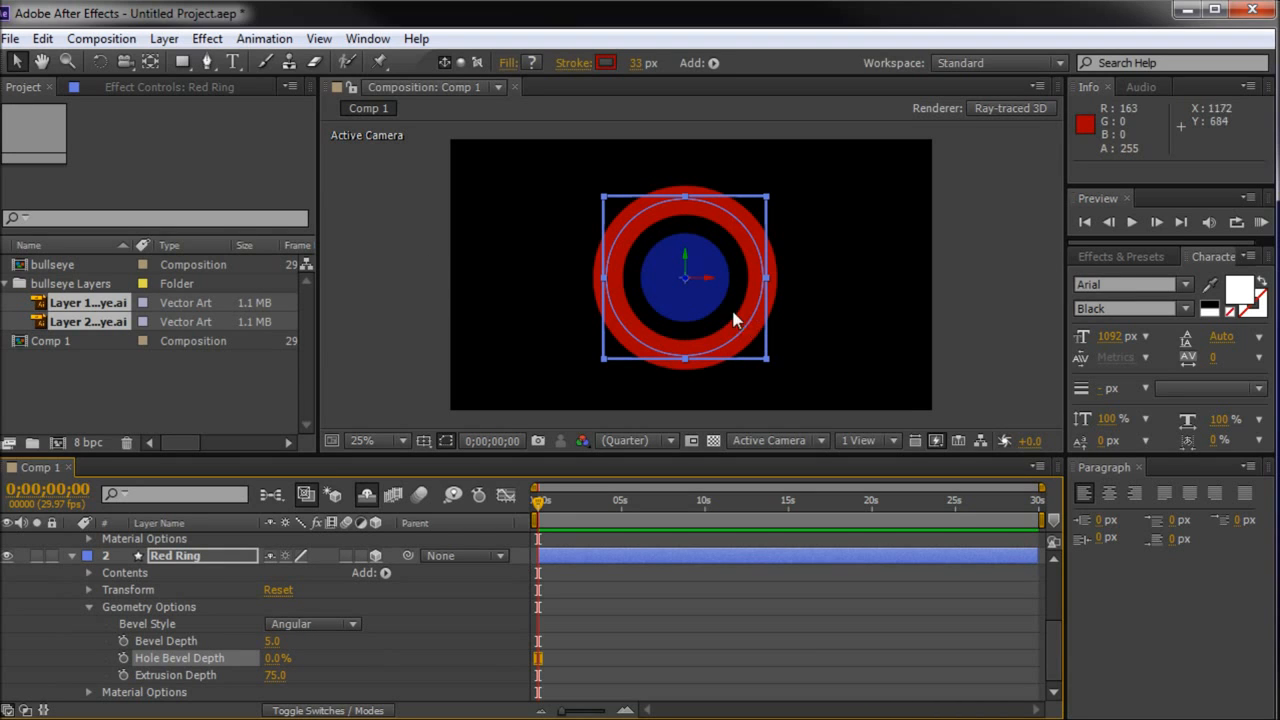
{"action": "left_click", "coordinate": [403, 263]}
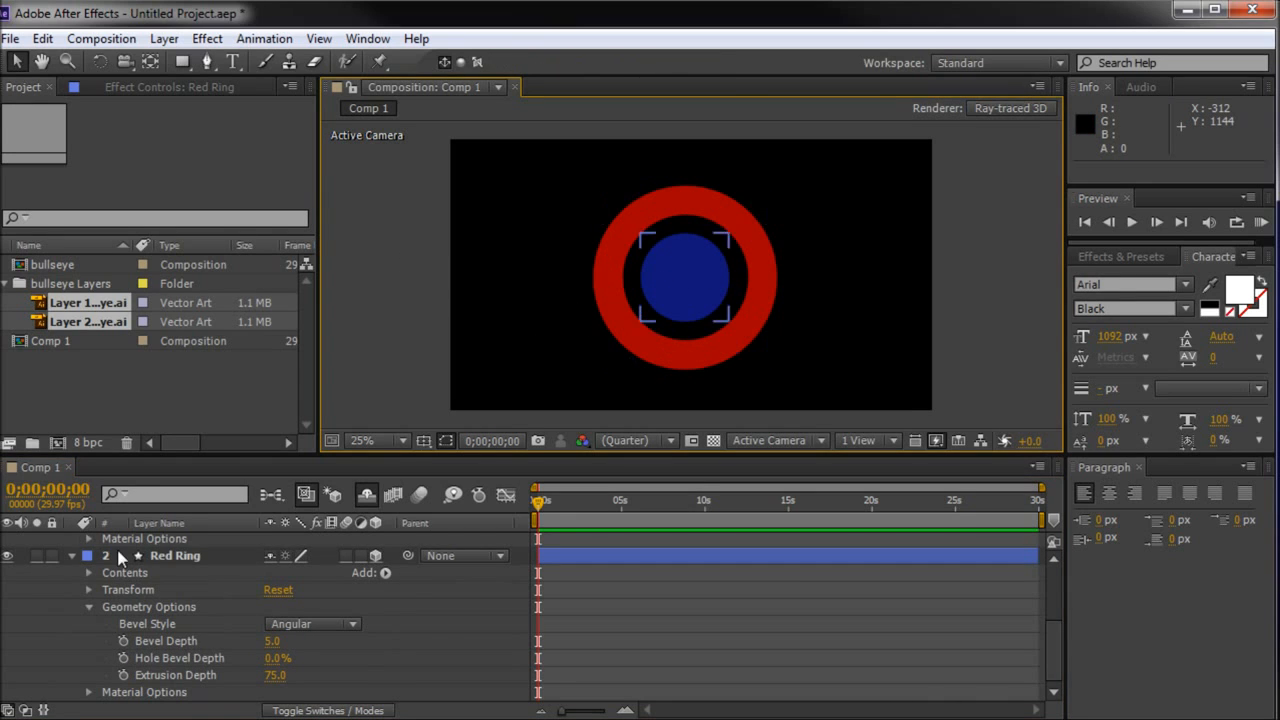
- Set the Blue Center layer's Hole Bevel Depth to 0% and deselect the layer
{"action": "scroll", "coordinate": [190, 600], "scroll_direction": "up", "scroll_amount": 1}
{"action": "left_click", "coordinate": [280, 556]}
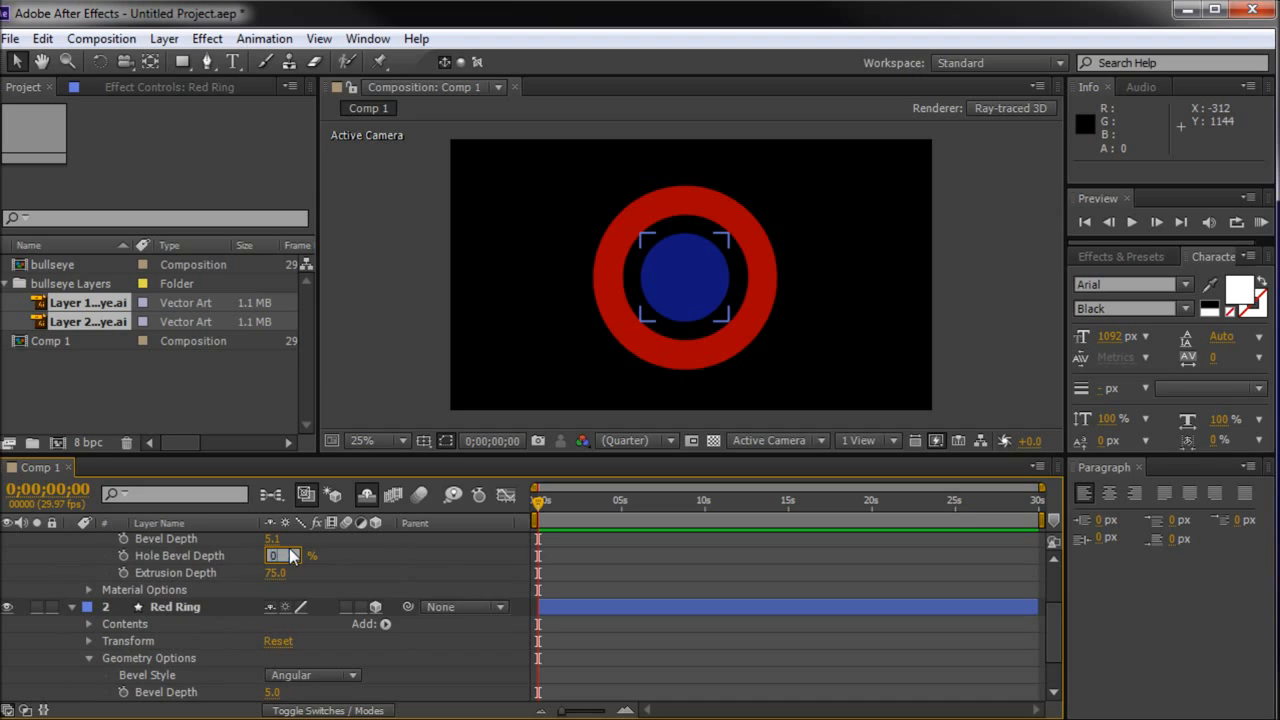
{"action": "key", "text": "Return"}
{"action": "left_click", "coordinate": [375, 246]}
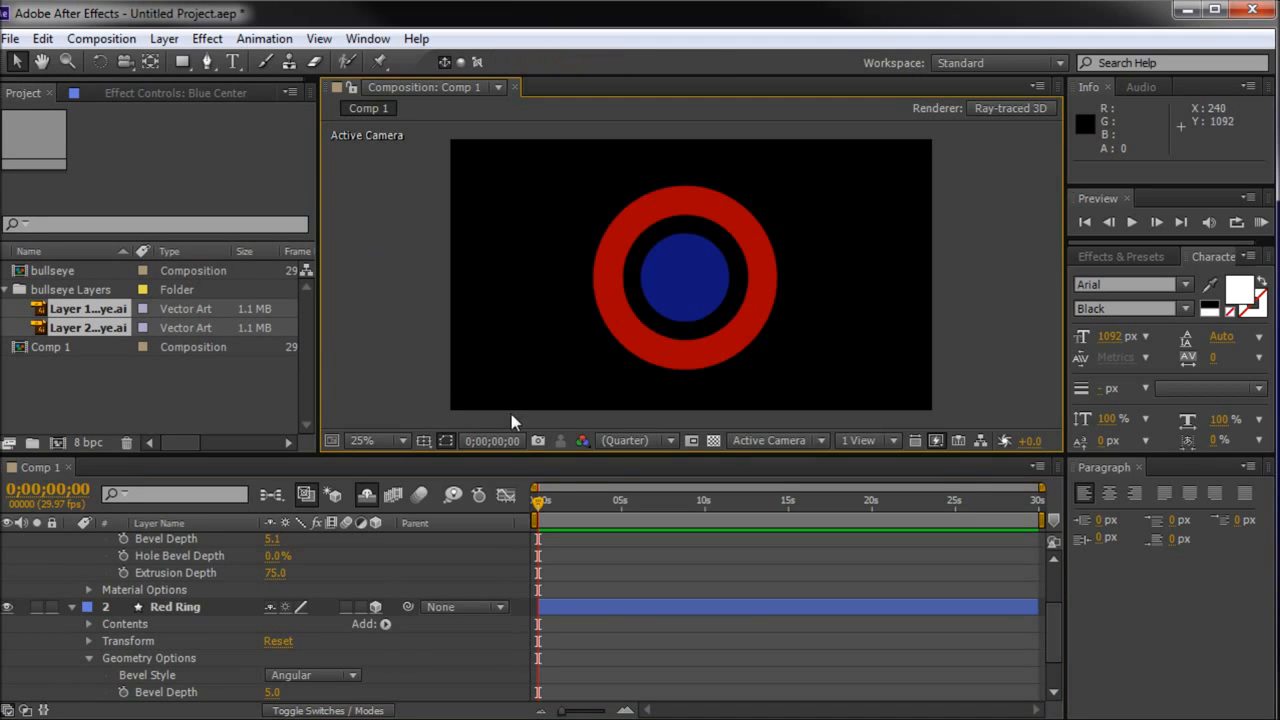
- Set the Red Ring layer's Bevel Depth to 3 and deselect the layer
{"action": "scroll", "coordinate": [284, 688], "scroll_direction": "down", "scroll_amount": 1}
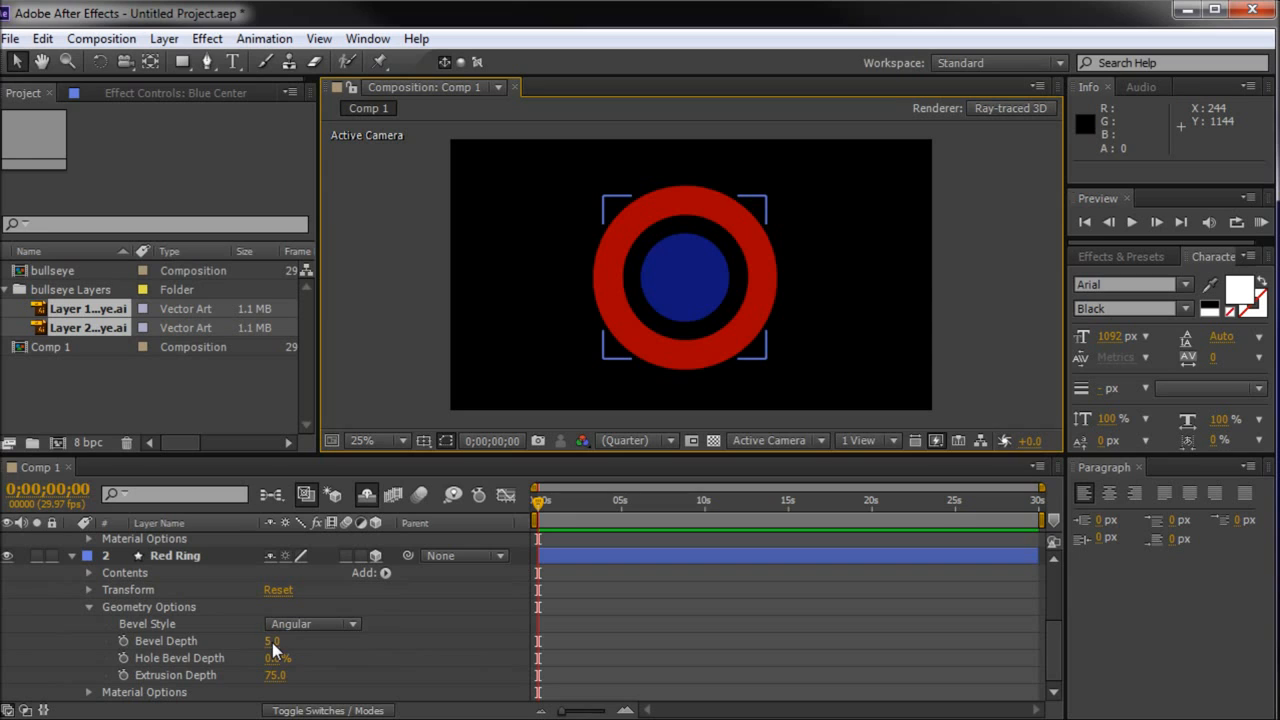
{"action": "left_click", "coordinate": [273, 642]}
{"action": "type", "text": "3"}
{"action": "left_click", "coordinate": [431, 642]}
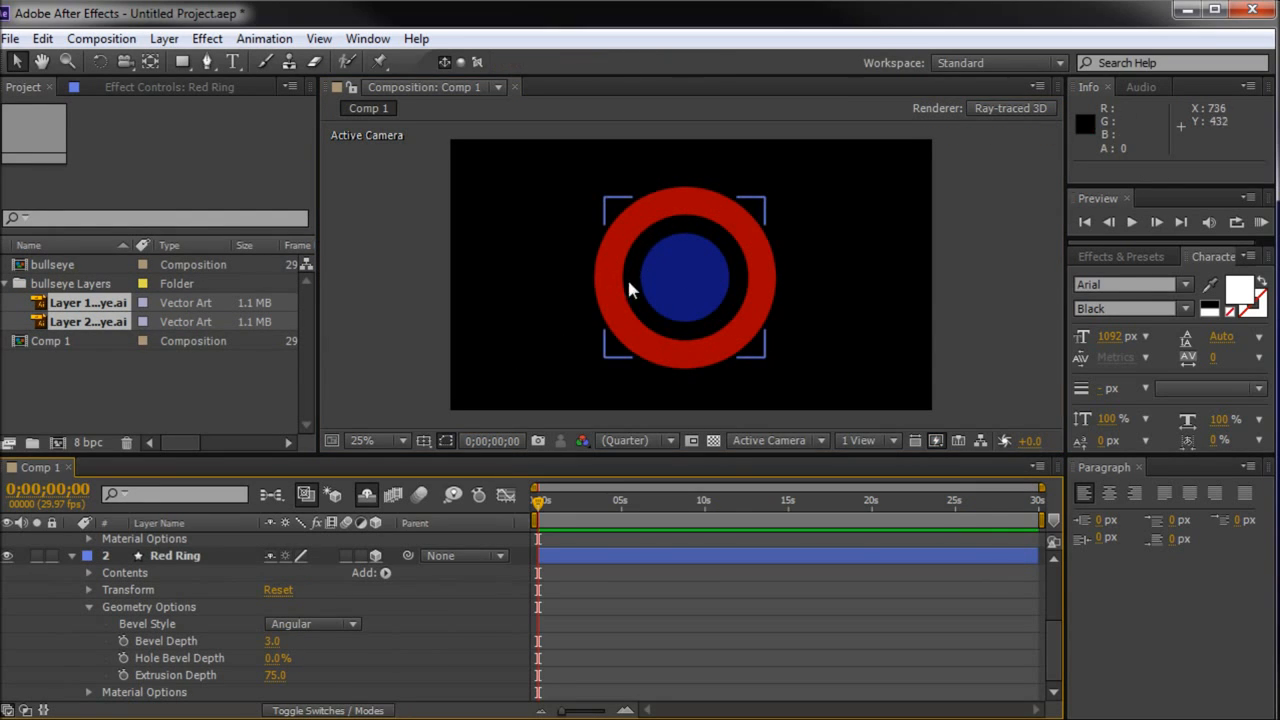
{"action": "left_click", "coordinate": [369, 310]}
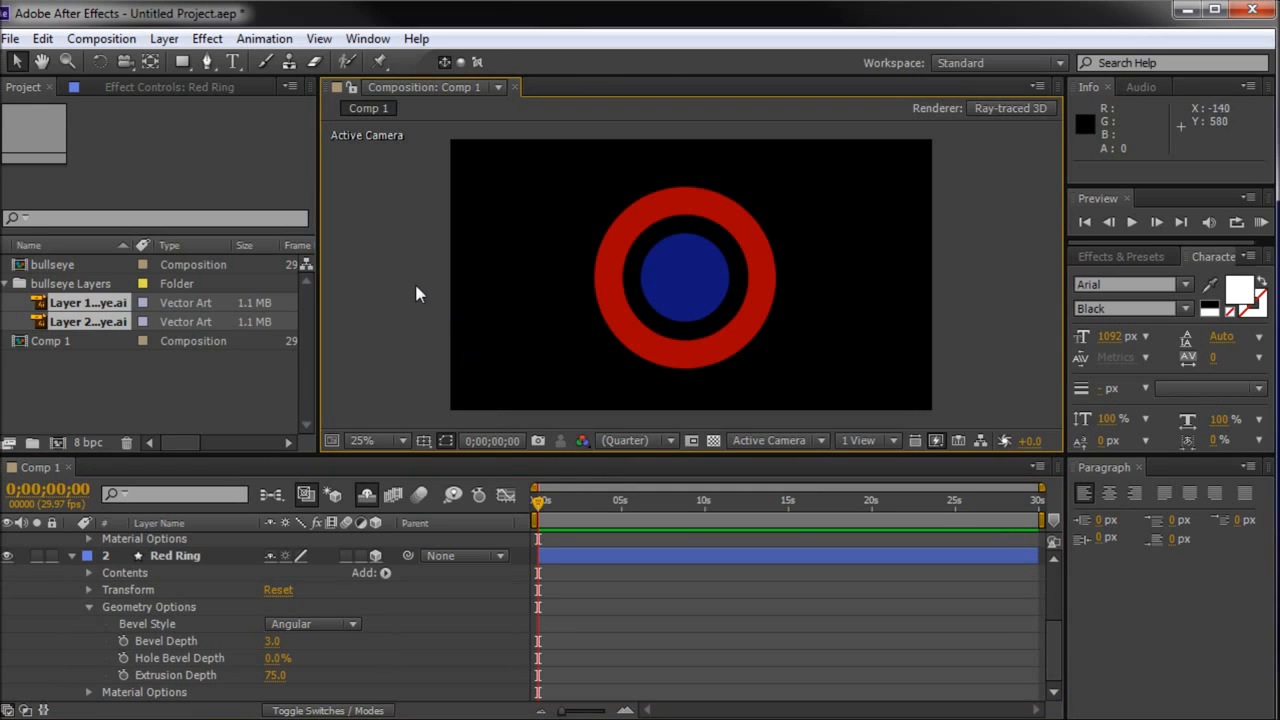
- Collapse the expanded properties of the Blue Center and Red Ring layers in the timeline
{"action": "scroll", "coordinate": [203, 568], "scroll_direction": "up", "scroll_amount": 3}
{"action": "scroll", "coordinate": [160, 600], "scroll_direction": "down", "scroll_amount": 1}
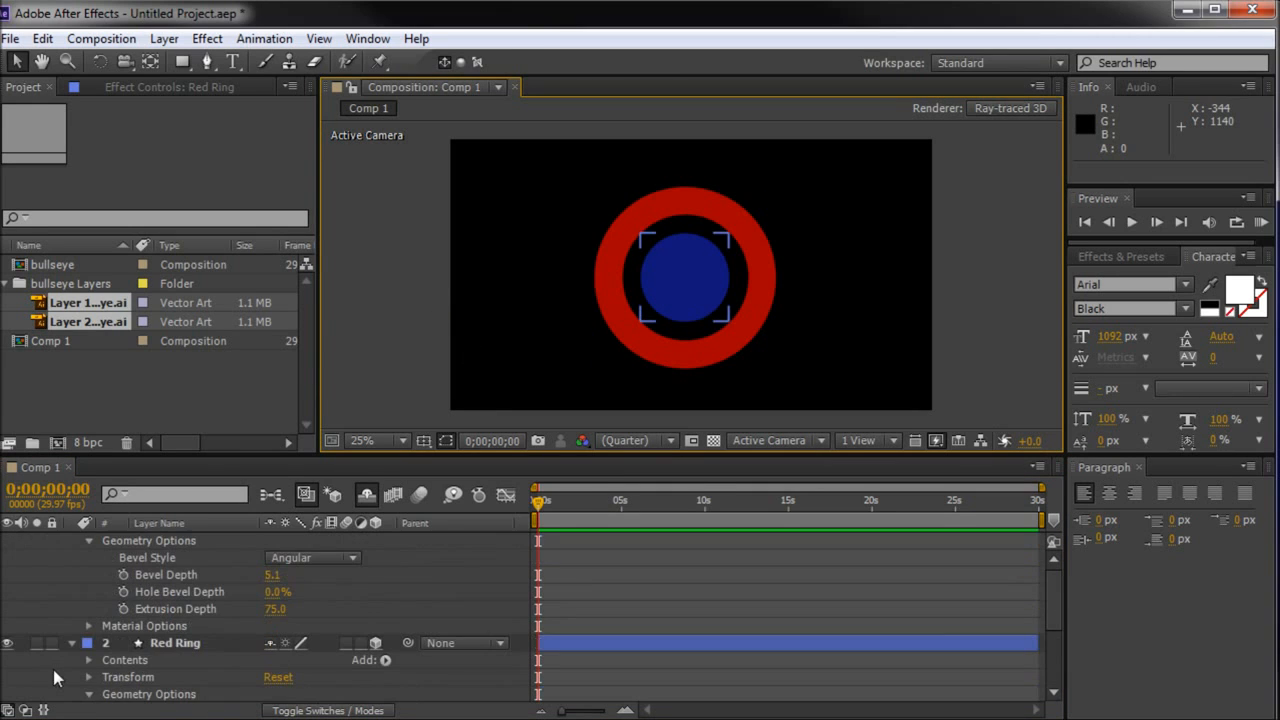
{"action": "scroll", "coordinate": [87, 560], "scroll_direction": "up", "scroll_amount": 1}
{"action": "left_click", "coordinate": [71, 541]}
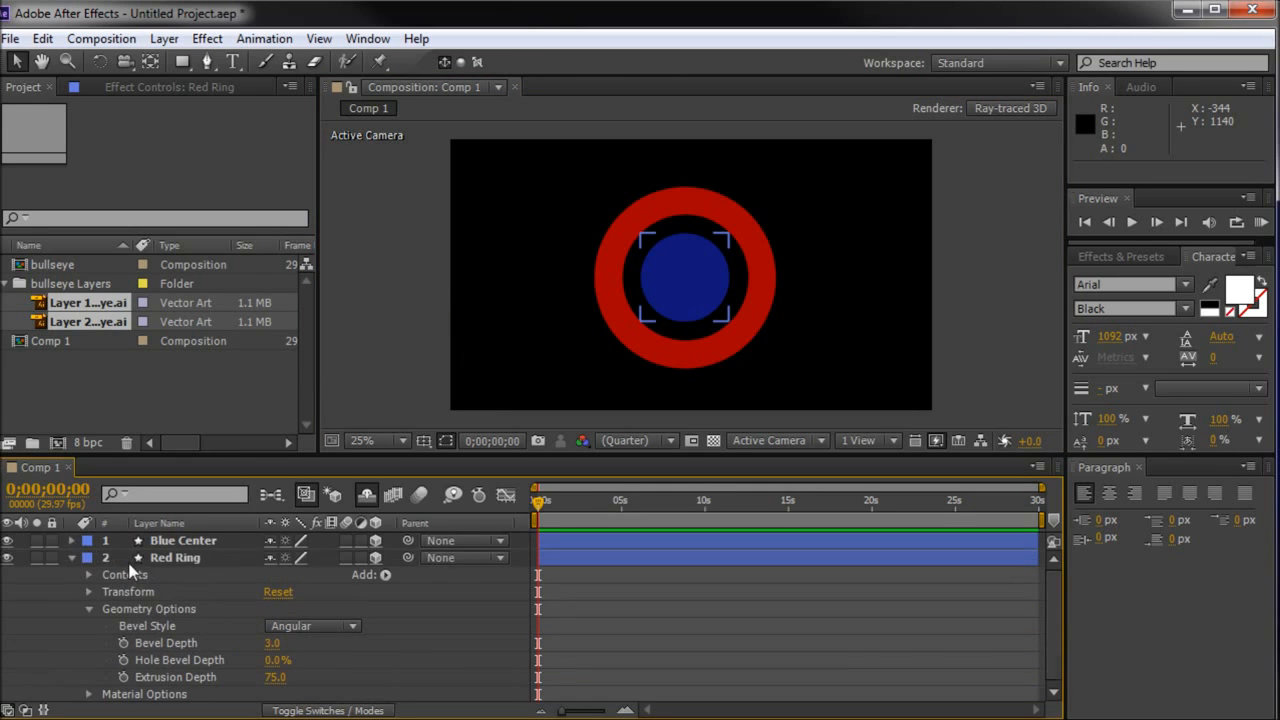
{"action": "left_click", "coordinate": [71, 558]}
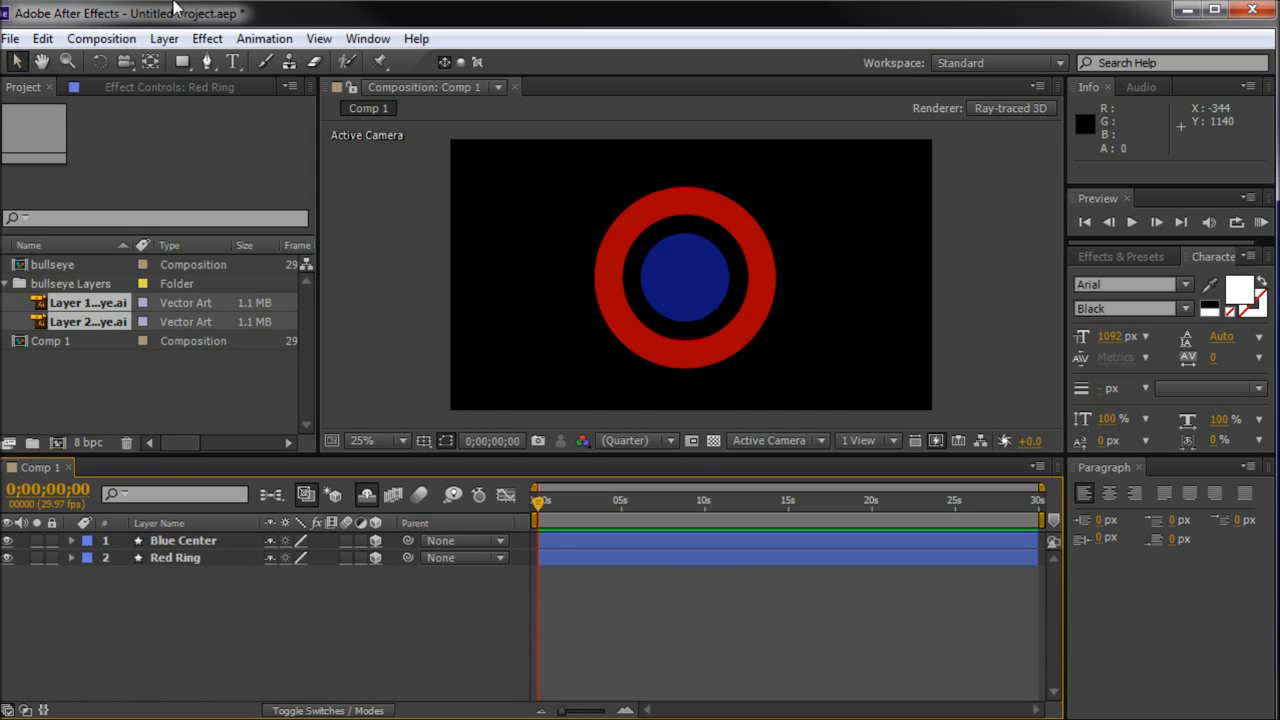
- Add a two-node camera layer to the composition with the 50mm preset
{"action": "left_click", "coordinate": [166, 38]}
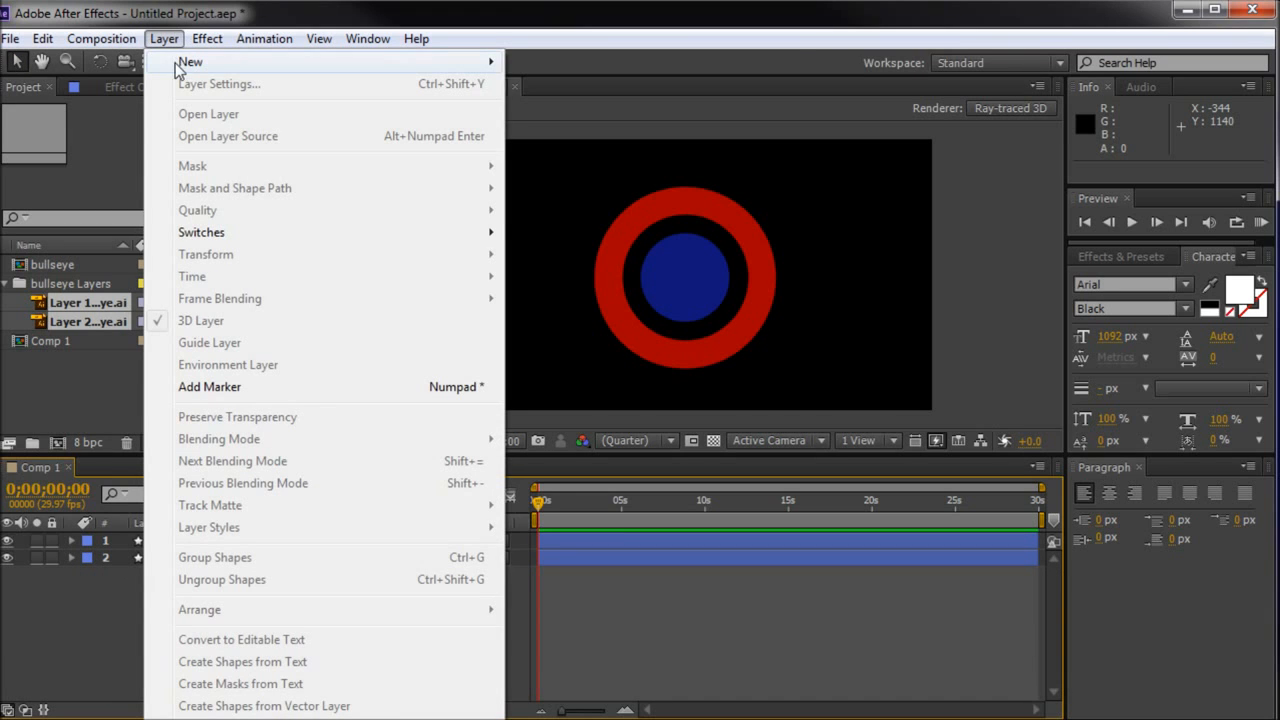
{"action": "mouse_move", "coordinate": [183, 62]}
{"action": "left_click", "coordinate": [563, 129]}
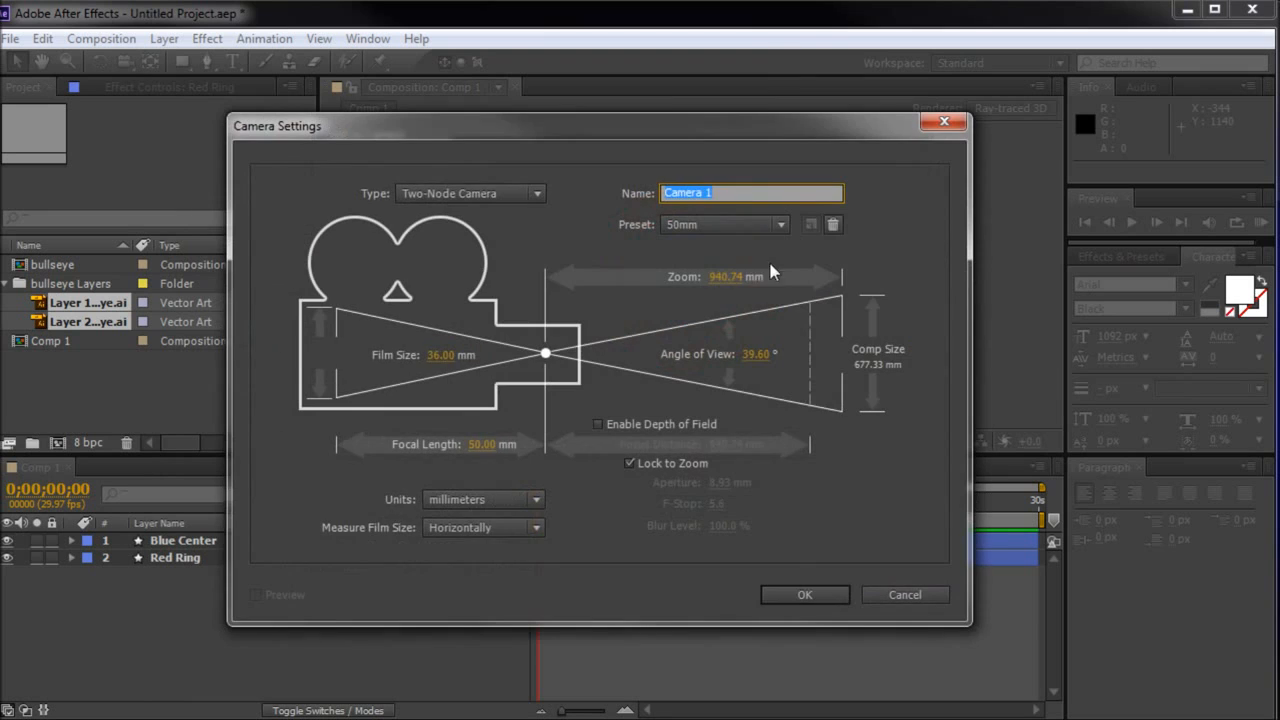
{"action": "left_click", "coordinate": [800, 600]}
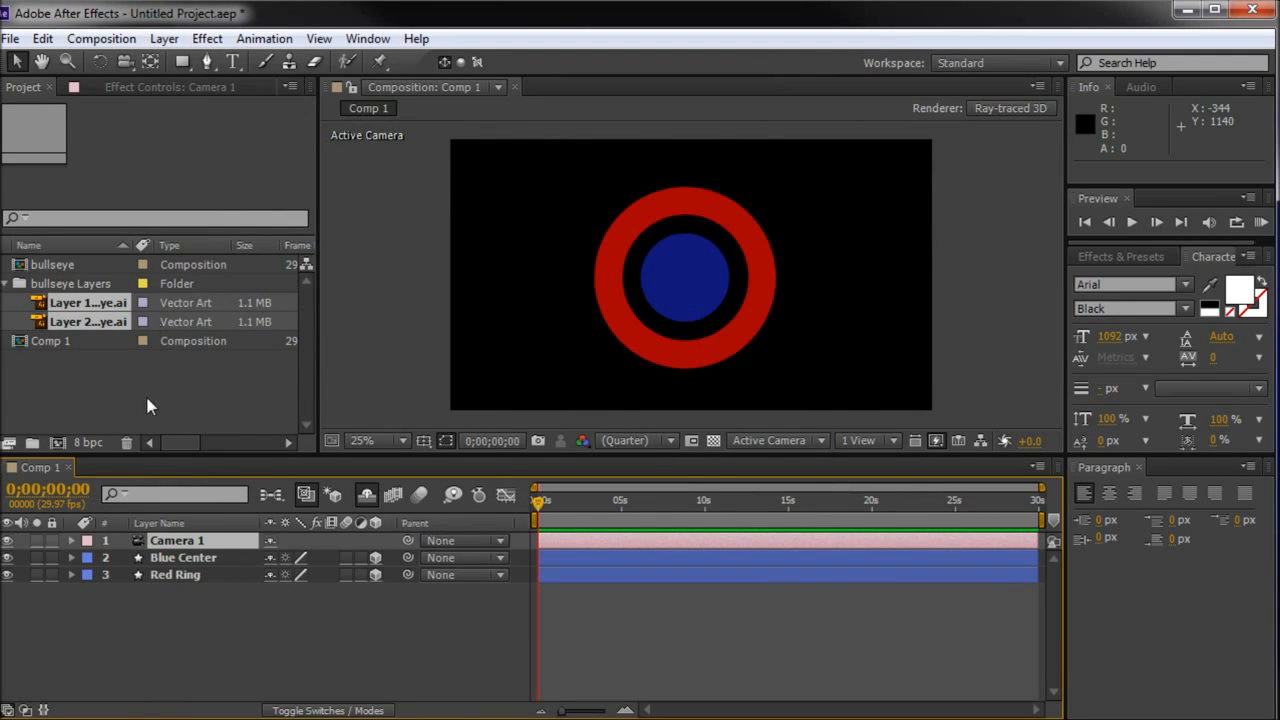
- Try moving the camera around the bullseye with the camera tool, undo the move, and deselect the camera
{"action": "left_click", "coordinate": [150, 62]}
{"action": "left_click", "coordinate": [125, 62]}
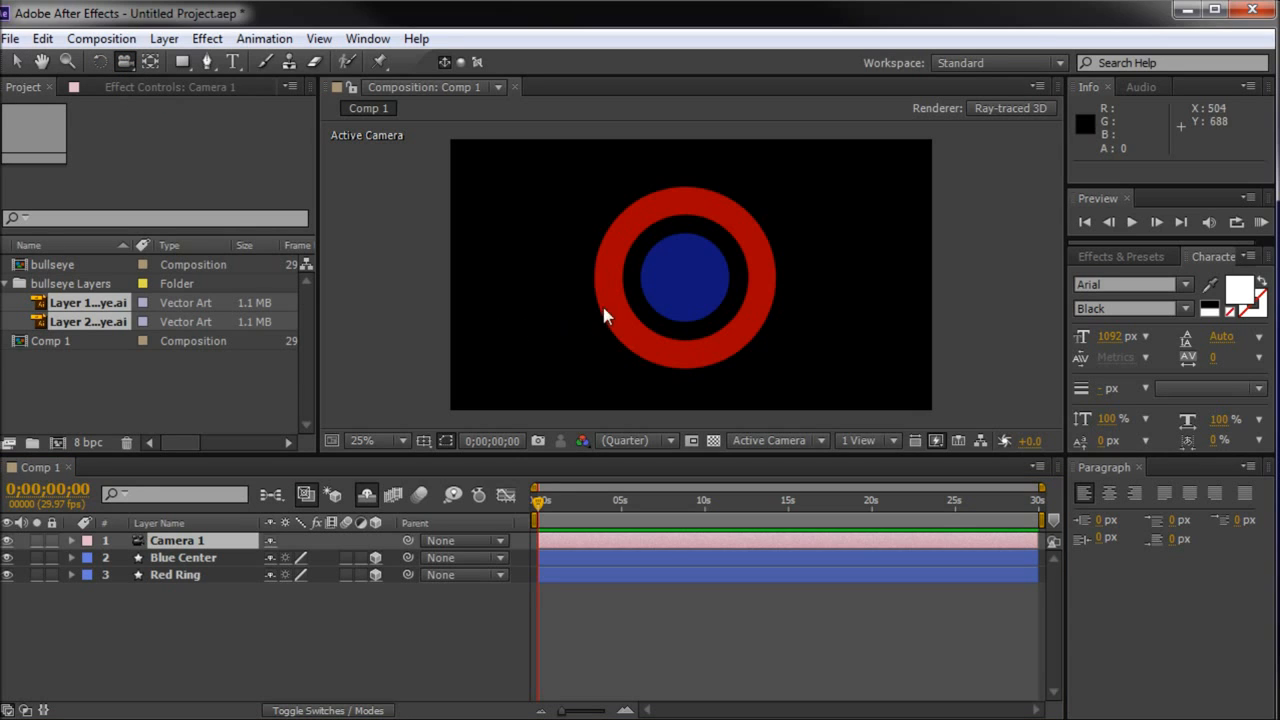
{"action": "left_click_drag", "start_coordinate": [603, 314], "coordinate": [663, 288]}
{"action": "key", "text": "ctrl+z"}
{"action": "left_click", "coordinate": [16, 61]}
{"action": "left_click", "coordinate": [355, 250]}
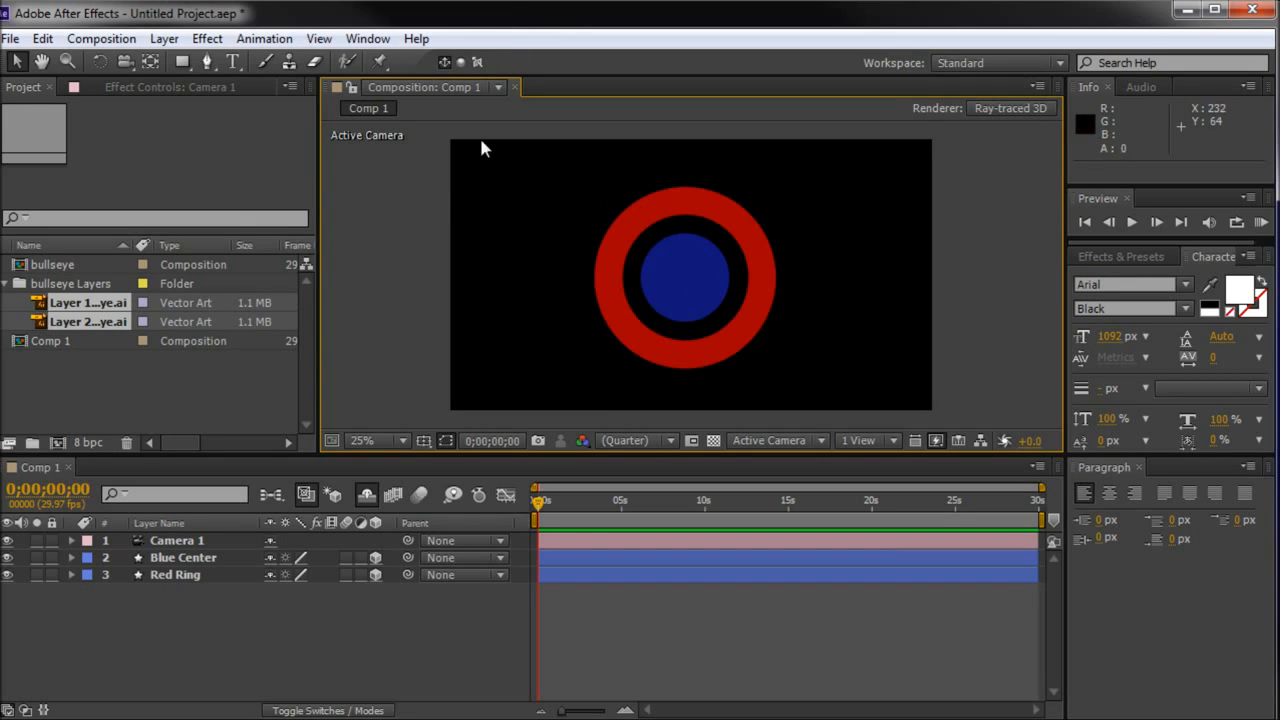
- Add a shadow-casting spot light with 178% intensity, a 97° cone angle, 50% cone feather and 100% shadow darkness
{"action": "left_click", "coordinate": [198, 39]}
{"action": "mouse_move", "coordinate": [164, 39]}
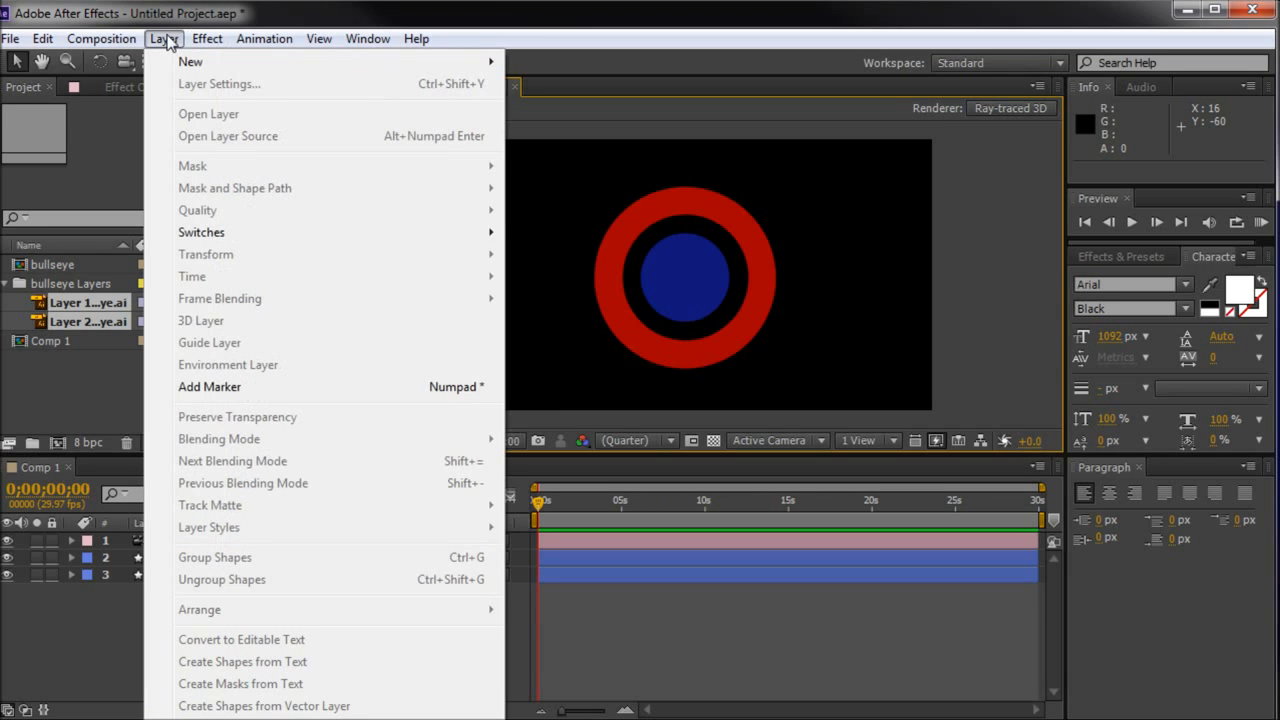
{"action": "mouse_move", "coordinate": [200, 61]}
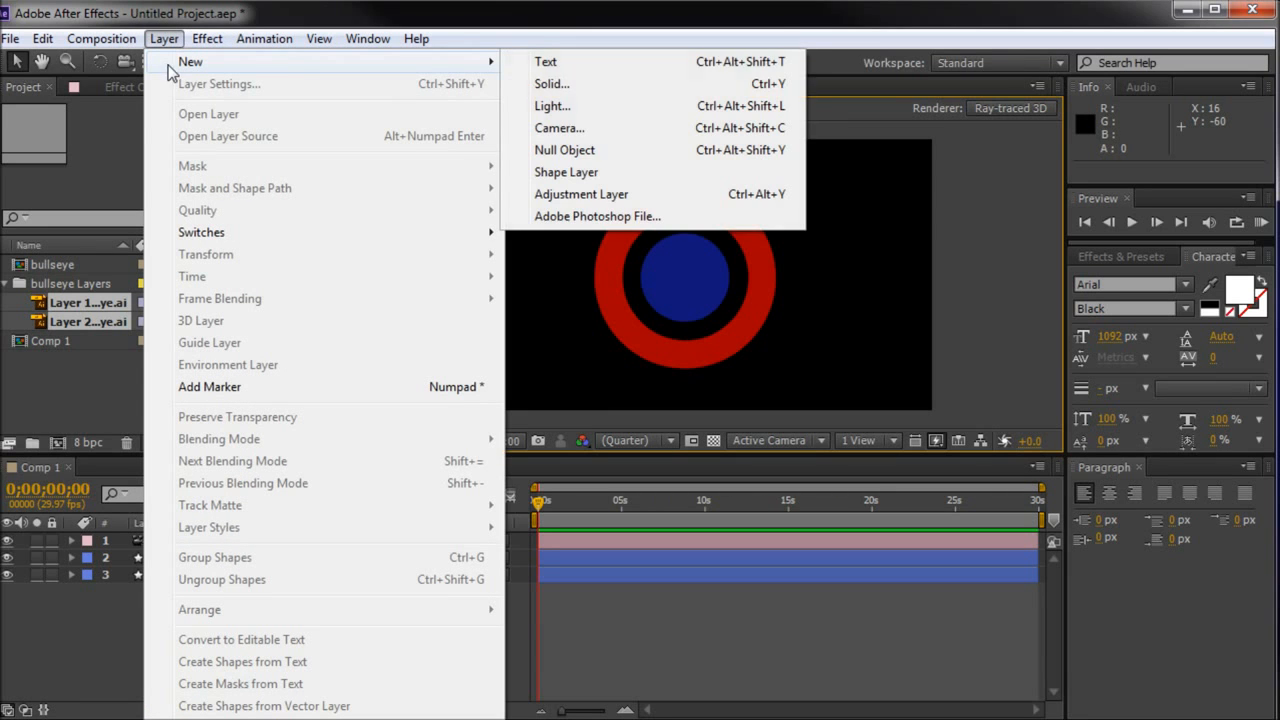
{"action": "left_click", "coordinate": [556, 104]}
{"action": "mouse_move", "coordinate": [380, 127]}
{"action": "left_mouse_down"}
{"action": "mouse_move", "coordinate": [755, 188]}
{"action": "mouse_move", "coordinate": [393, 128]}
{"action": "left_mouse_up"}
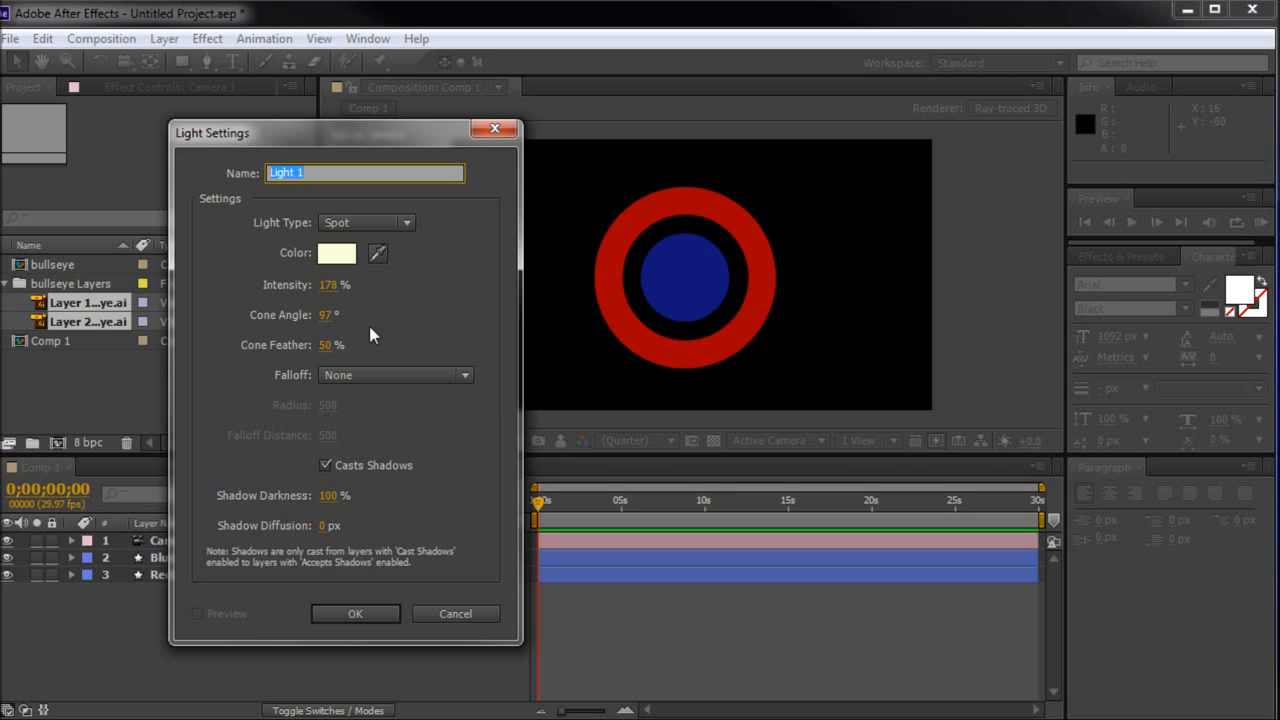
{"action": "left_click", "coordinate": [324, 465]}
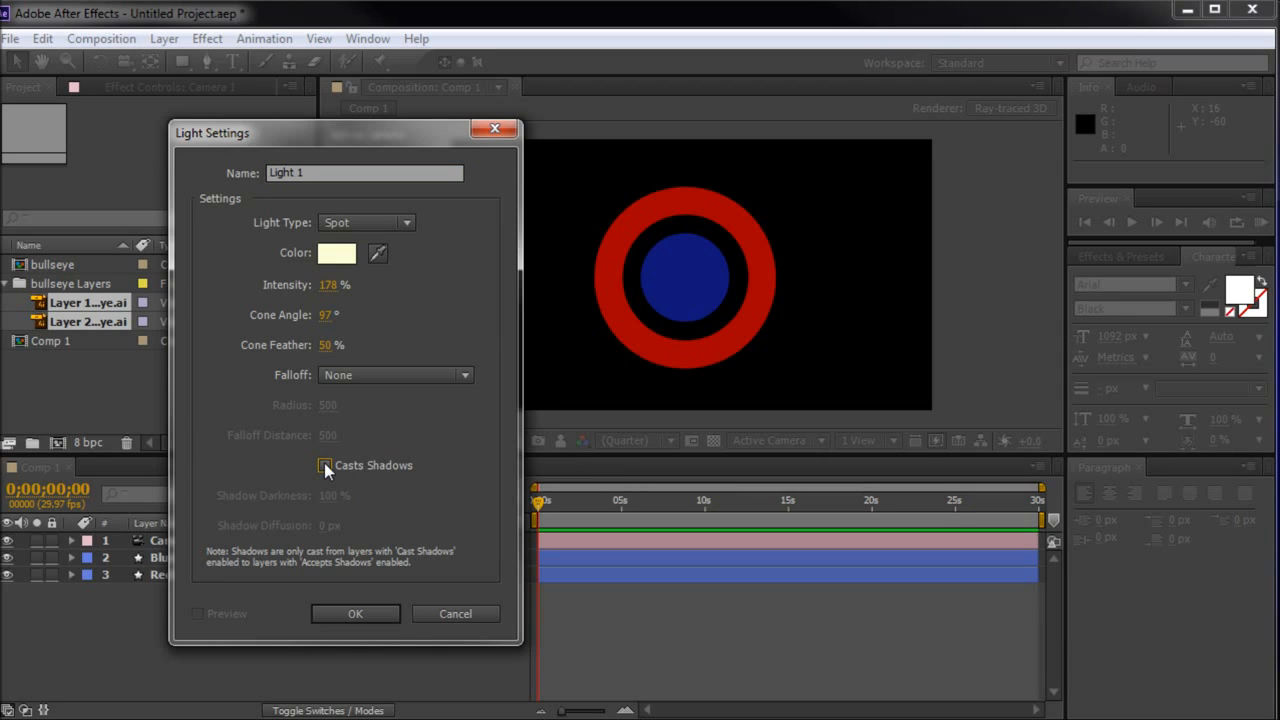
{"action": "left_click", "coordinate": [324, 465]}
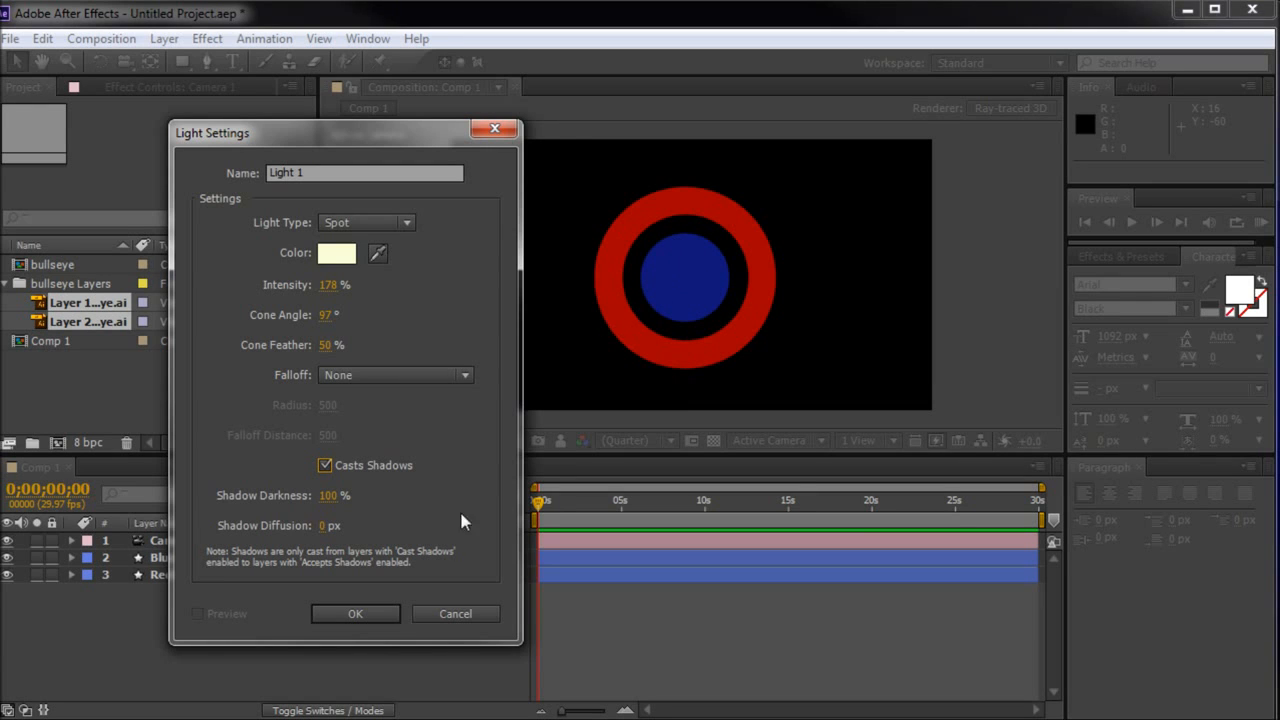
{"action": "left_click", "coordinate": [373, 612]}
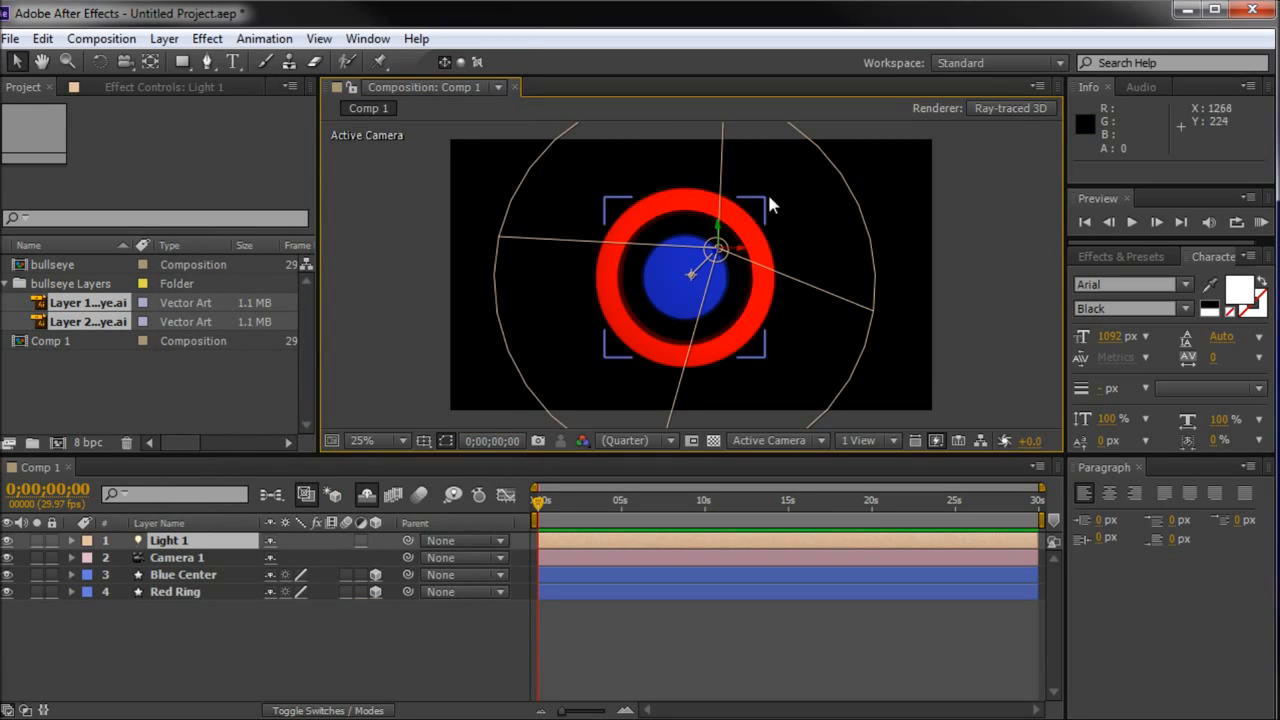
- Move the spot light just beyond the frame's upper-right corner and aim its point of interest at the bullseye's center
{"action": "left_click_drag", "start_coordinate": [737, 250], "coordinate": [968, 165]}
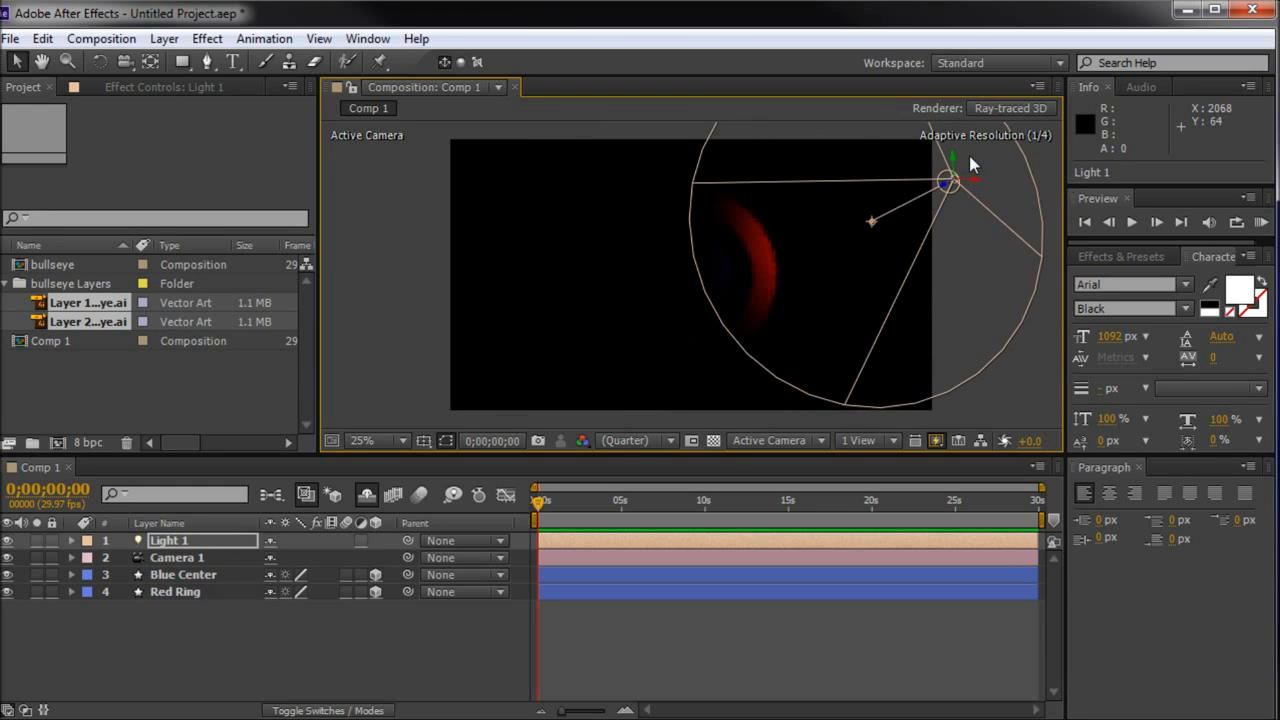
{"action": "left_click_drag", "start_coordinate": [872, 222], "coordinate": [690, 275]}
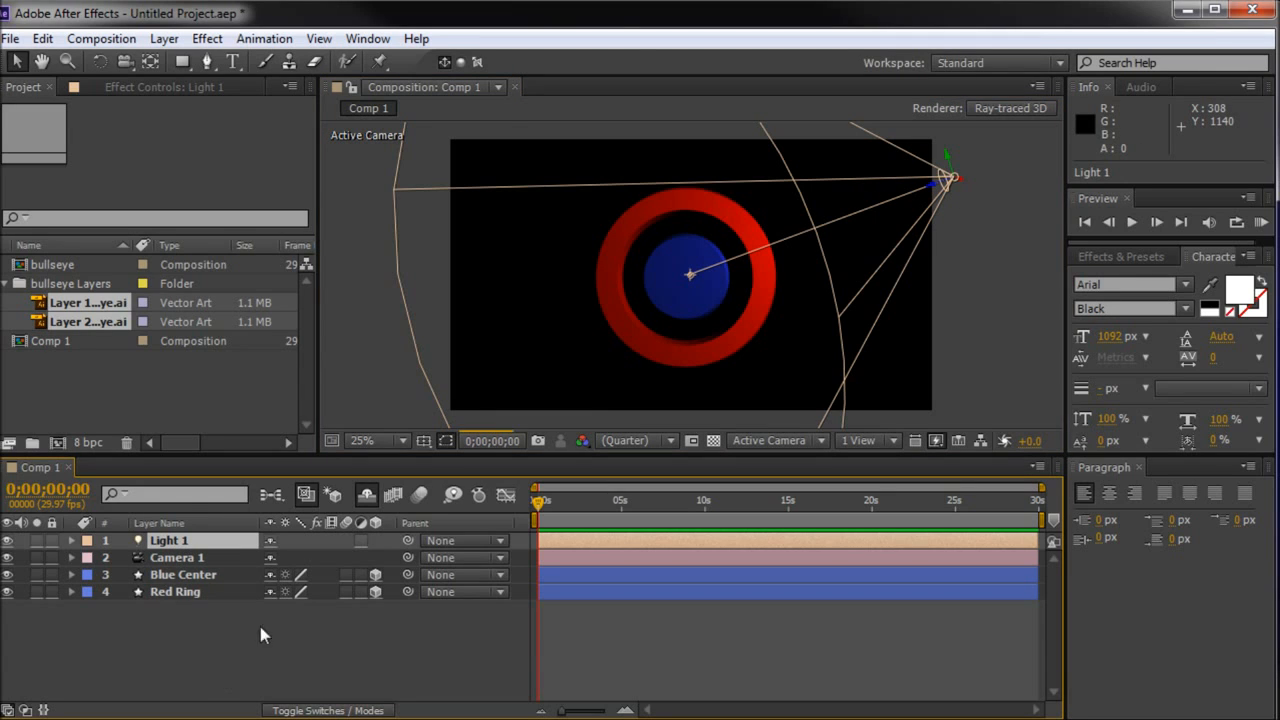
- Duplicate the spot light, place the copy at the frame's upper-left corner aimed toward the bullseye, and deselect it
{"action": "key", "text": "ctrl+d"}
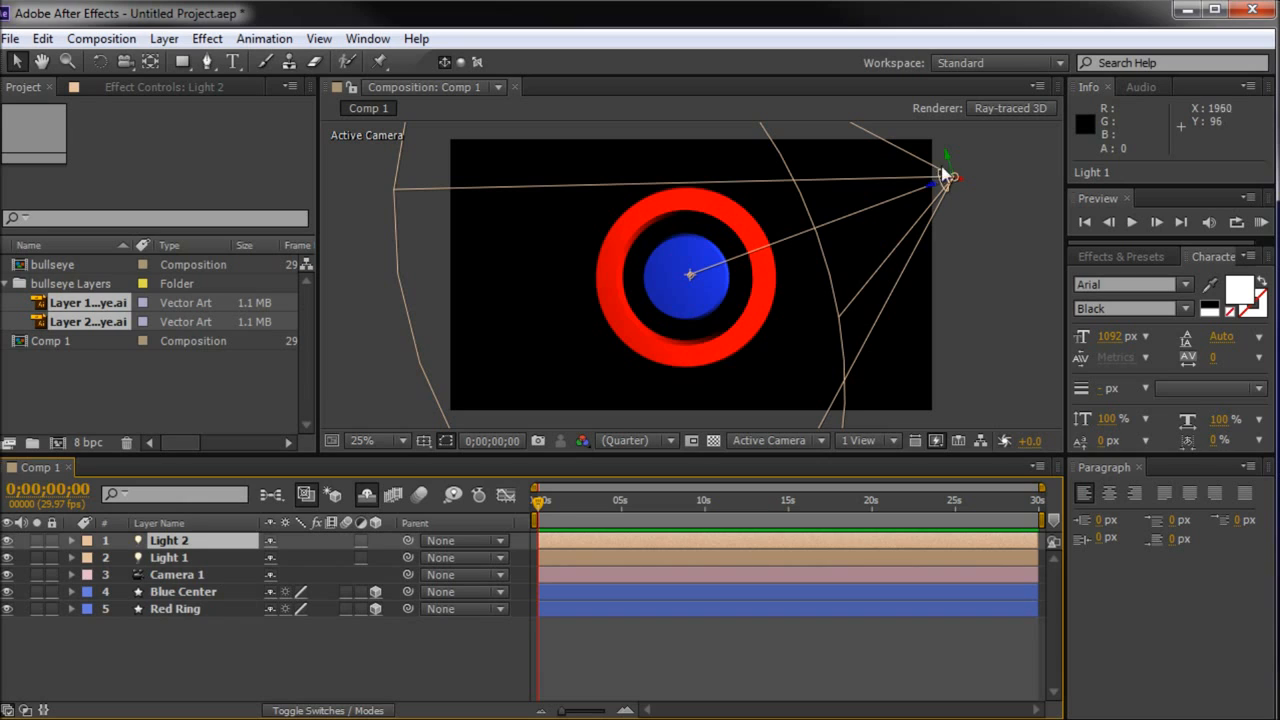
{"action": "left_click_drag", "start_coordinate": [962, 174], "coordinate": [612, 193]}
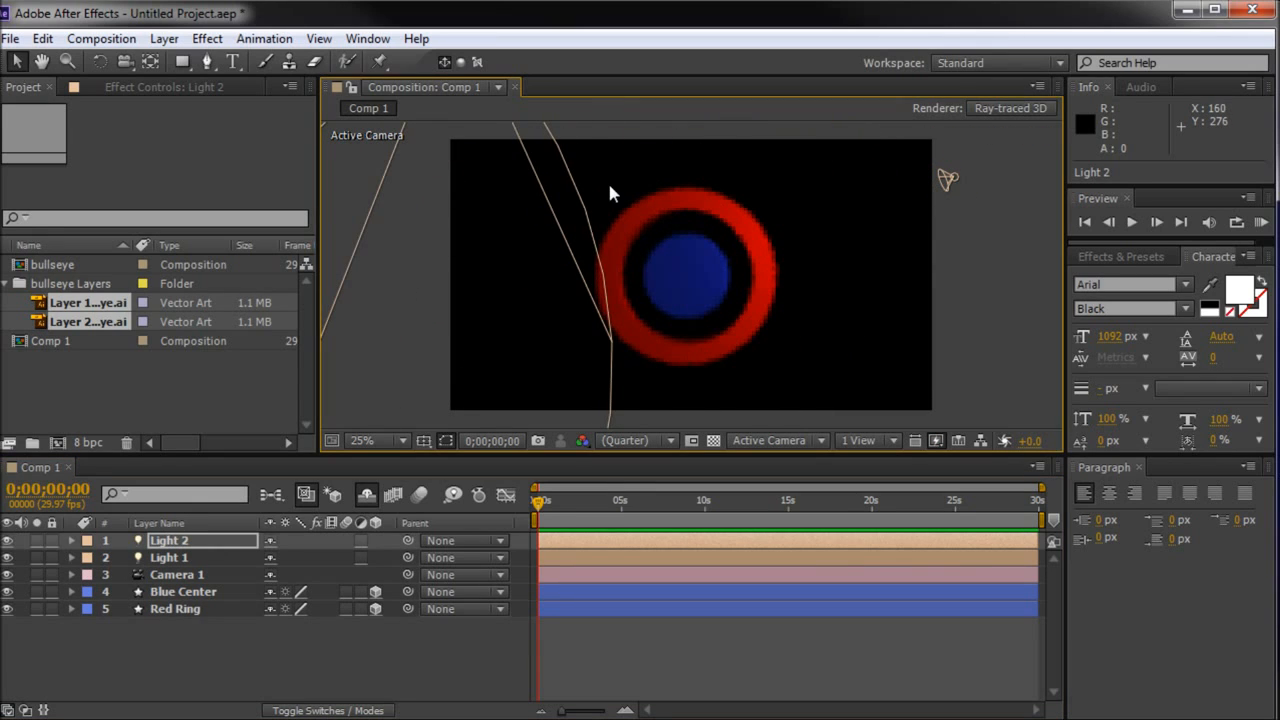
{"action": "key", "text": "comma"}
{"action": "mouse_move", "coordinate": [570, 140]}
{"action": "left_mouse_down"}
{"action": "mouse_move", "coordinate": [564, 192]}
{"action": "mouse_move", "coordinate": [578, 153]}
{"action": "left_mouse_up"}
{"action": "left_click_drag", "start_coordinate": [436, 321], "coordinate": [690, 273]}
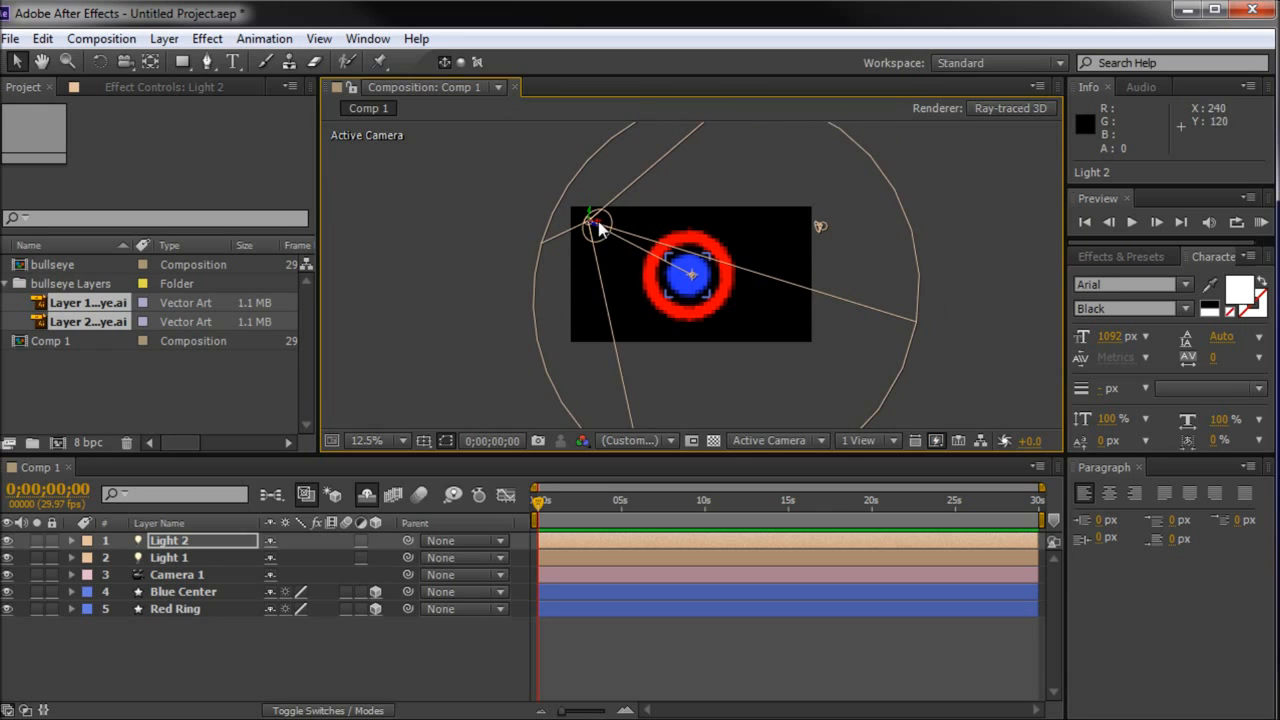
{"action": "left_click_drag", "start_coordinate": [600, 223], "coordinate": [557, 228]}
{"action": "key", "text": "period"}
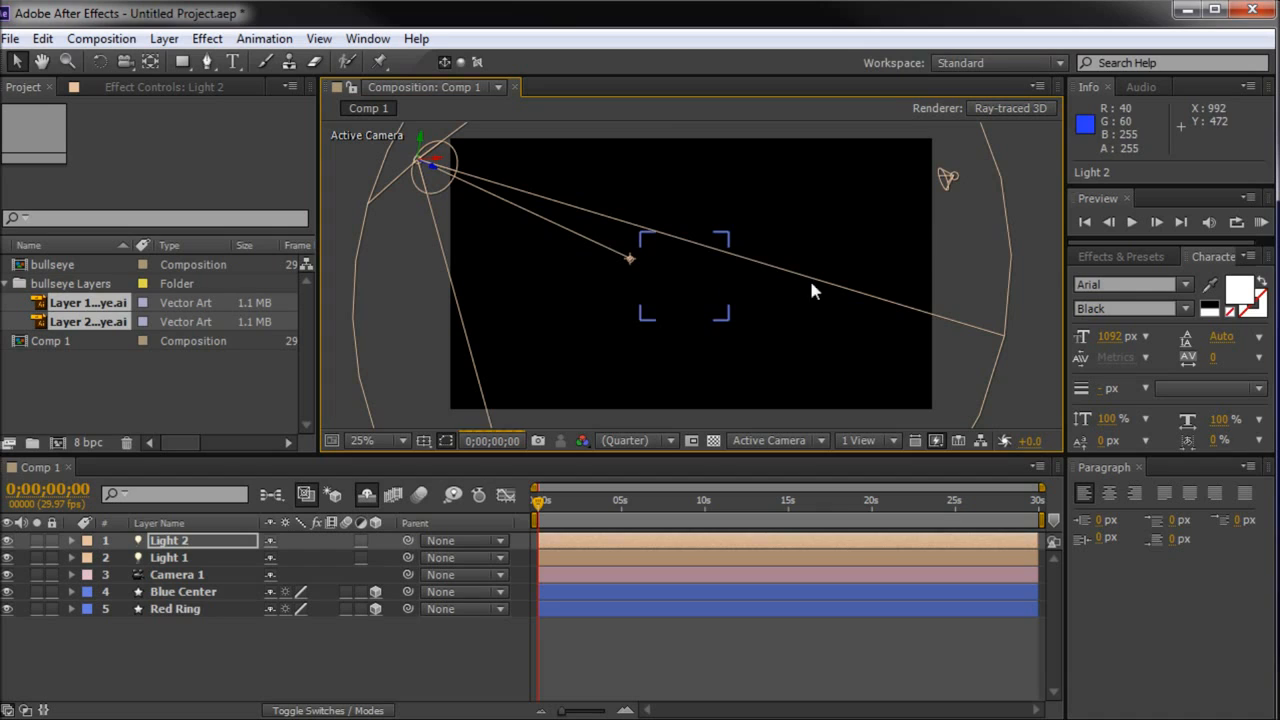
{"action": "left_click", "coordinate": [1039, 204]}
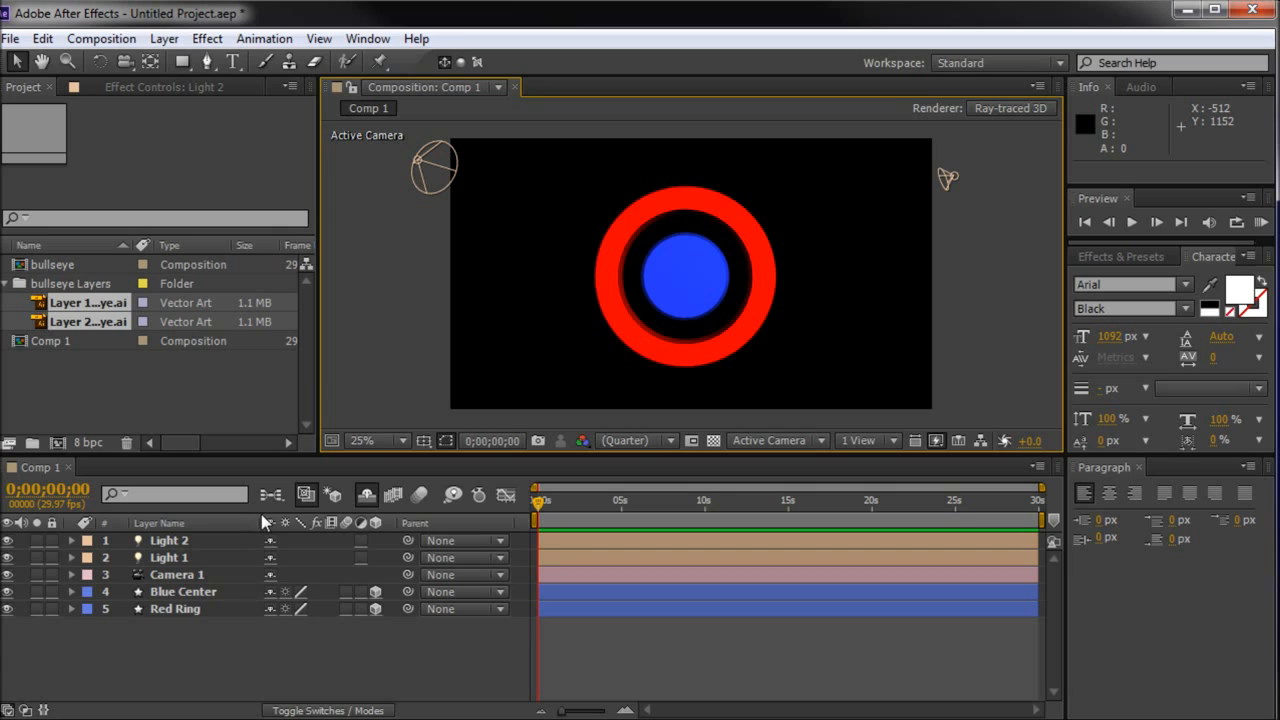
- Set the Y Rotation of the Blue Center and Red Ring layers together to 203° and deselect them
{"action": "left_click", "coordinate": [72, 592]}
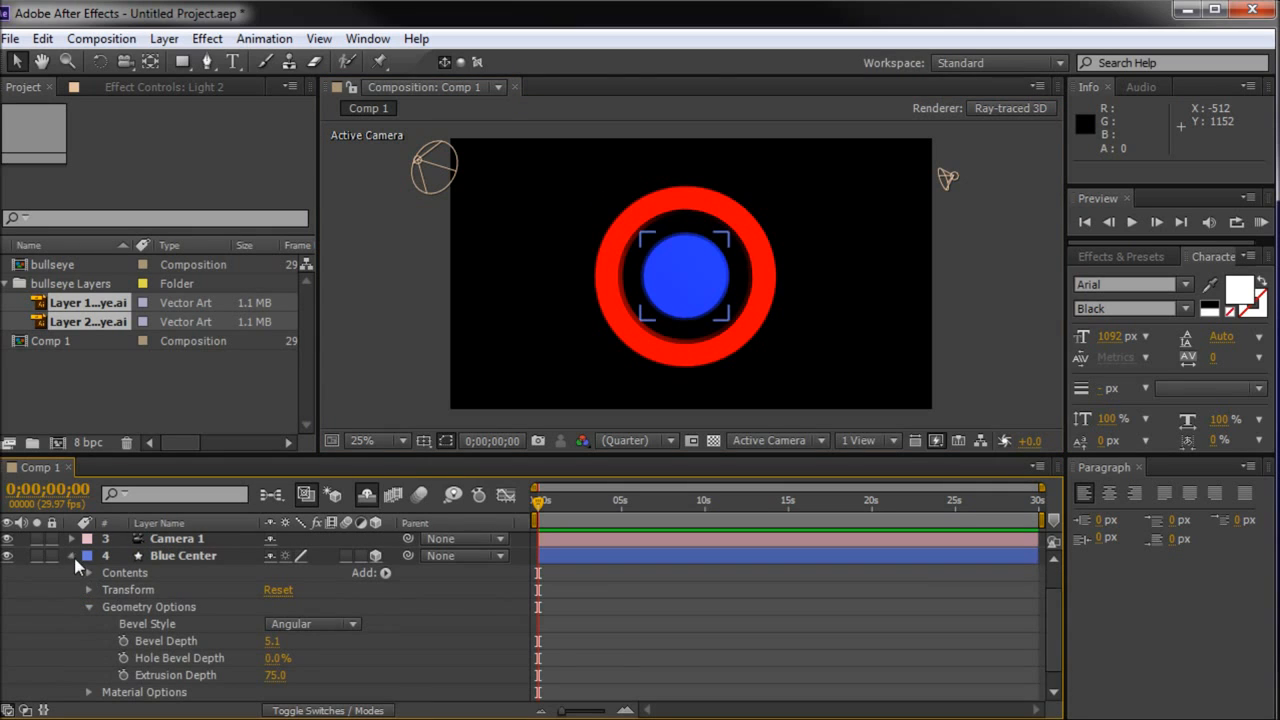
{"action": "left_click", "coordinate": [72, 556]}
{"action": "left_click", "coordinate": [183, 591]}
{"action": "left_click", "coordinate": [179, 614], "text": "shift"}
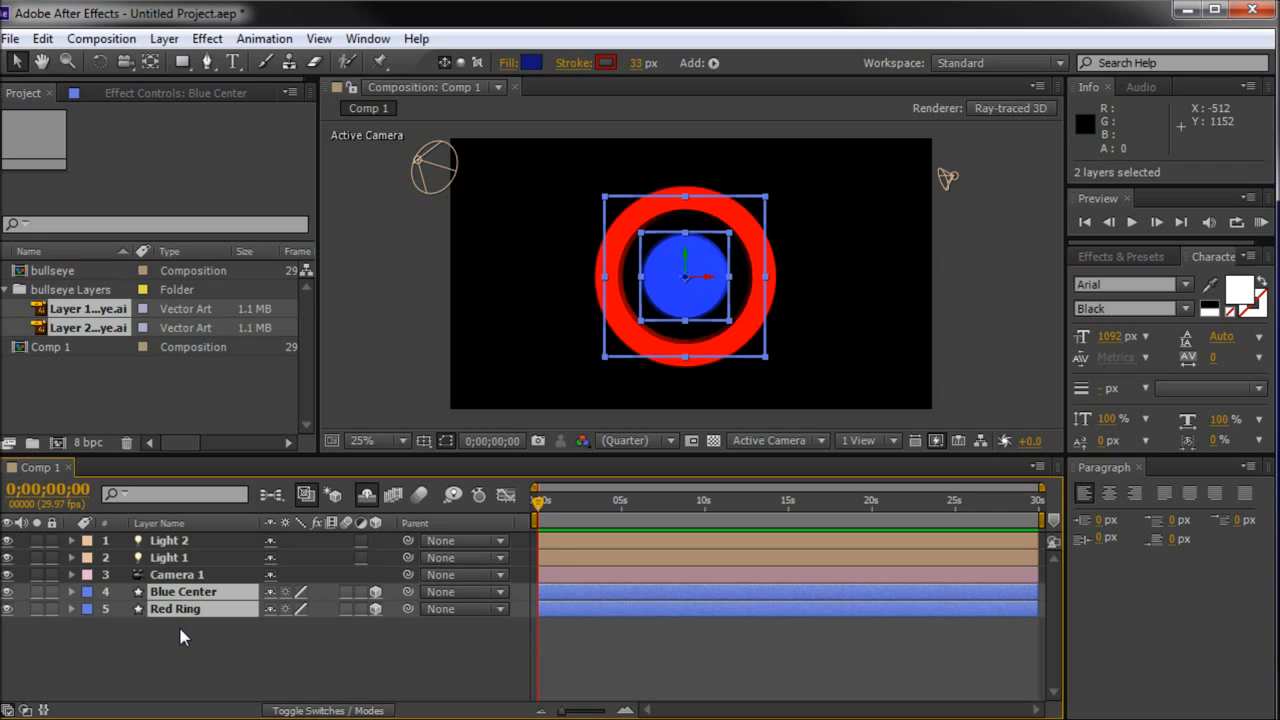
{"action": "key", "text": "r"}
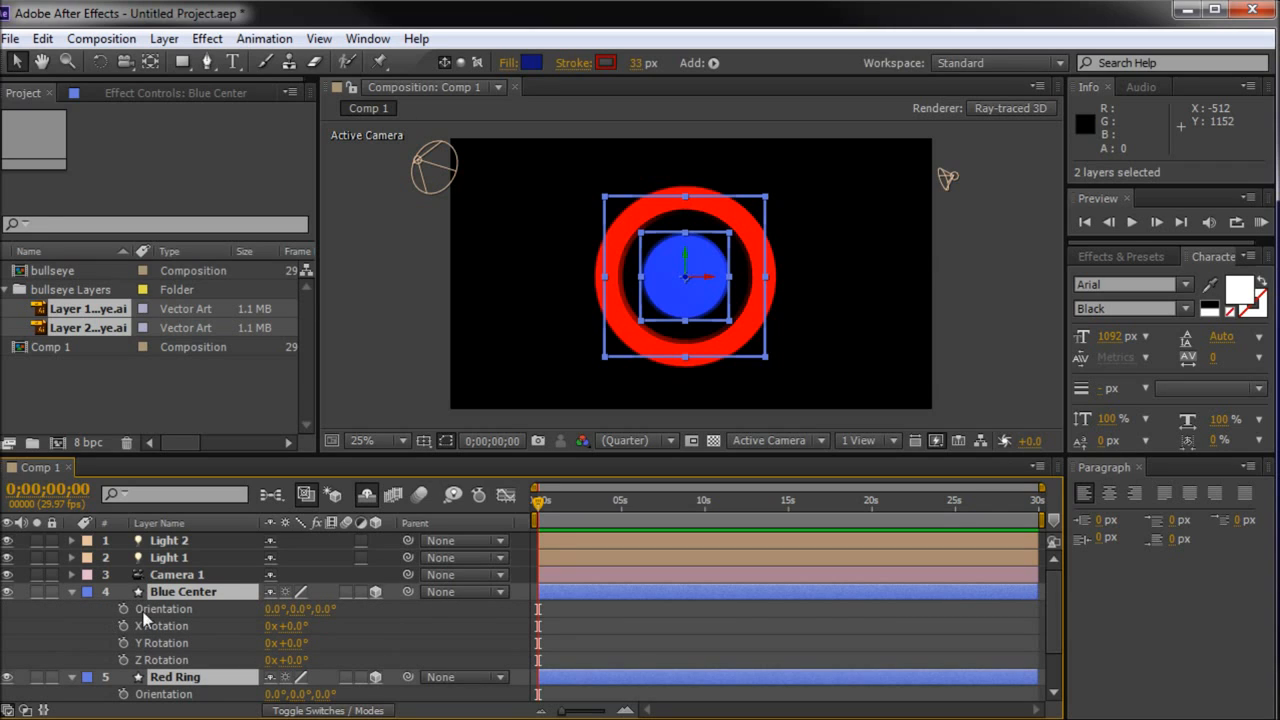
{"action": "scroll", "coordinate": [150, 694], "scroll_direction": "down", "scroll_amount": 1}
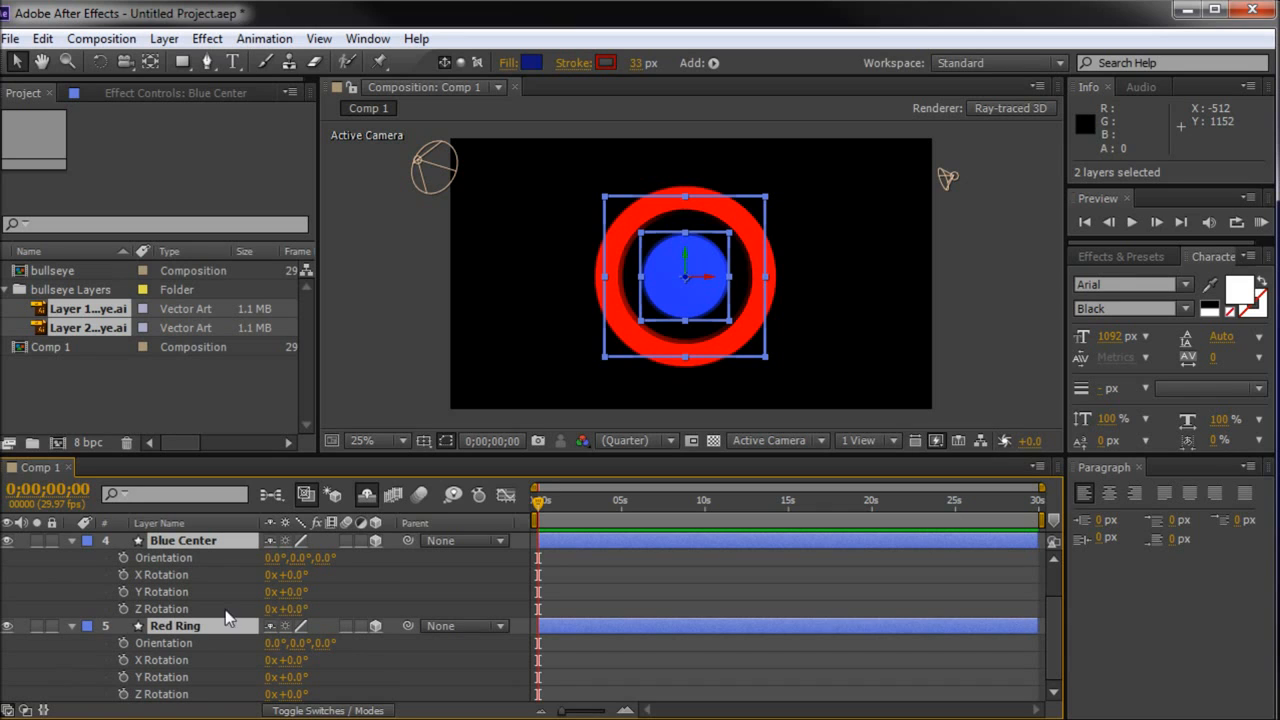
{"action": "left_click_drag", "start_coordinate": [302, 594], "coordinate": [520, 592]}
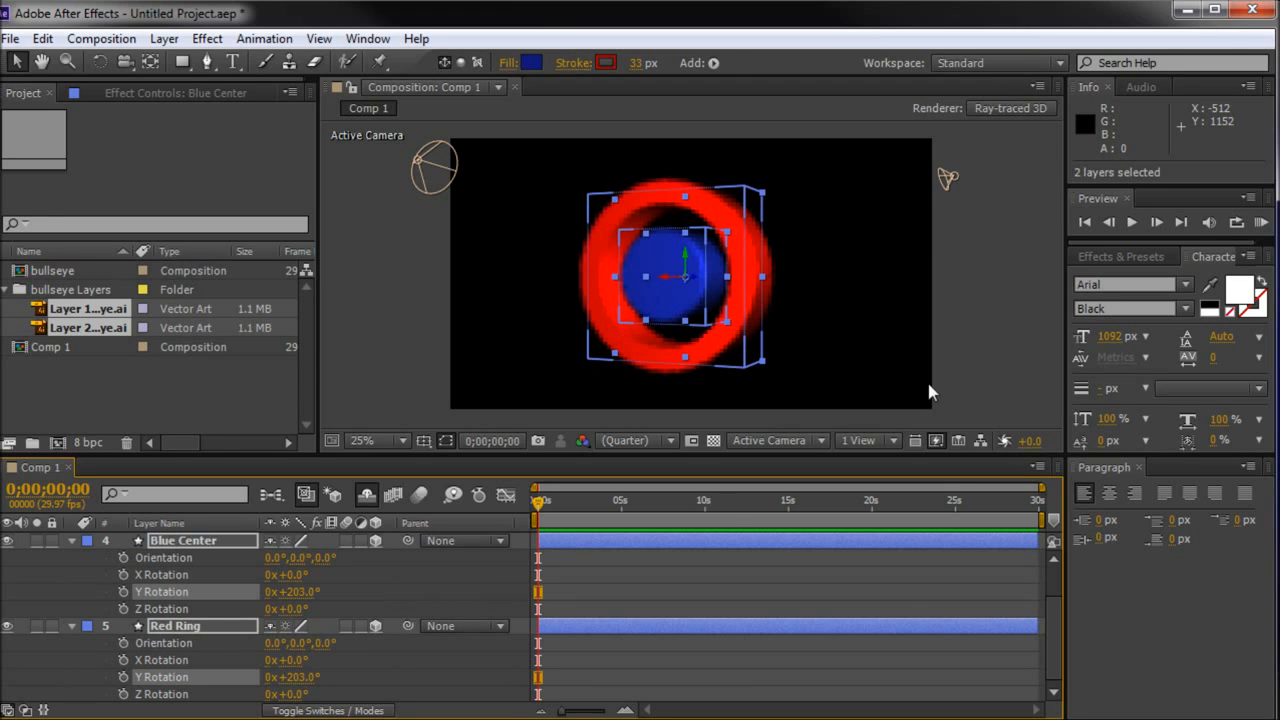
{"action": "left_click", "coordinate": [970, 328]}
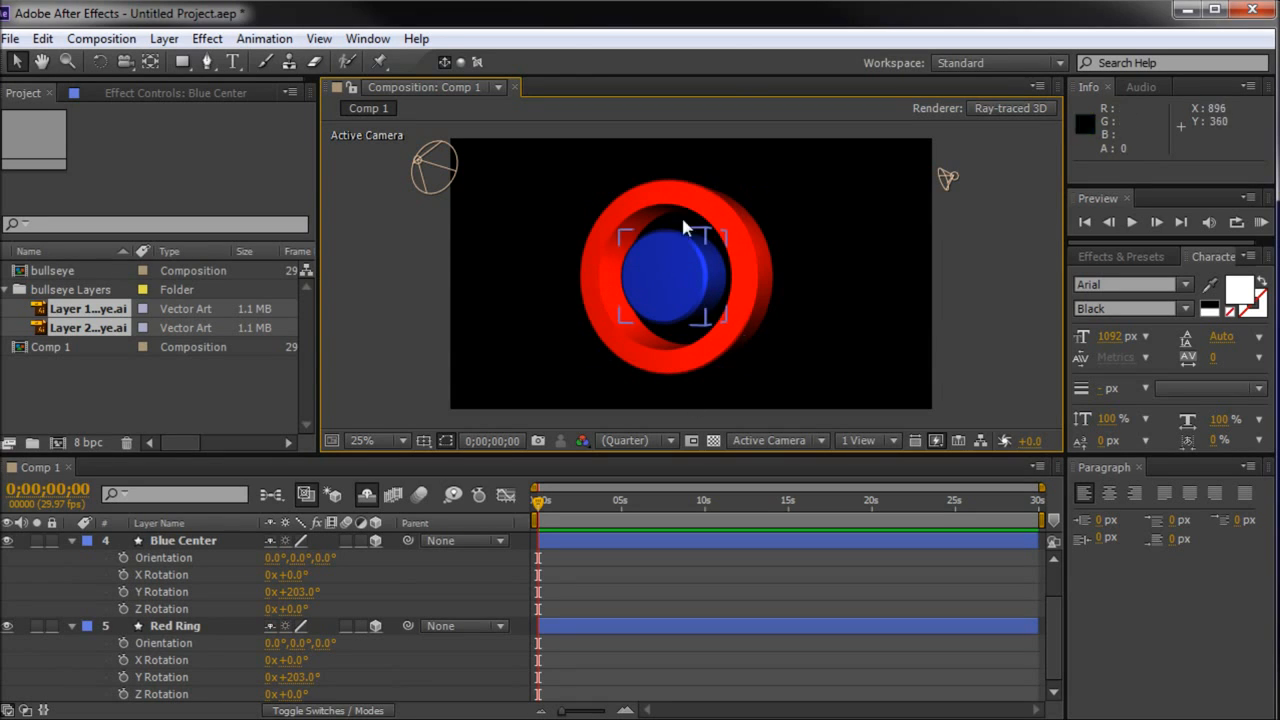
- Collapse the Red Ring layer's properties and expand the Material Options of the Blue Center layer
{"action": "left_click", "coordinate": [72, 627]}
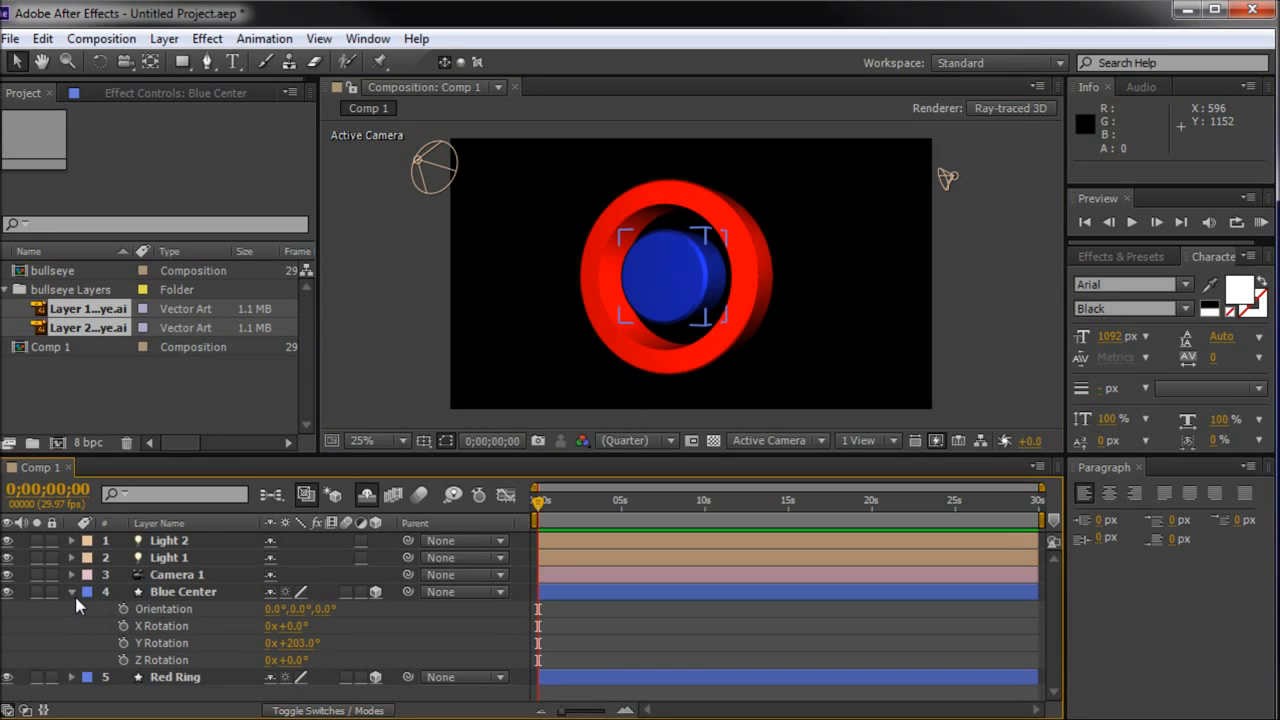
{"action": "left_click", "coordinate": [73, 592]}
{"action": "left_click", "coordinate": [76, 591]}
{"action": "left_click", "coordinate": [72, 591]}
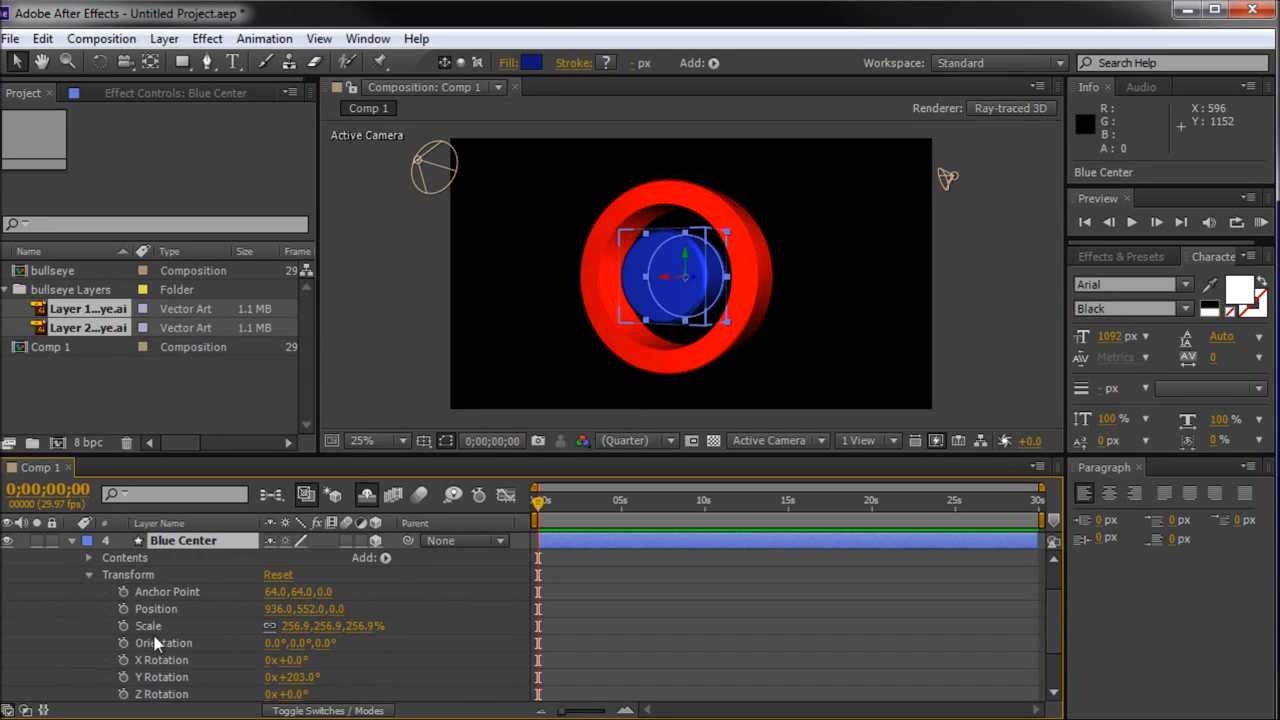
{"action": "left_click", "coordinate": [88, 574]}
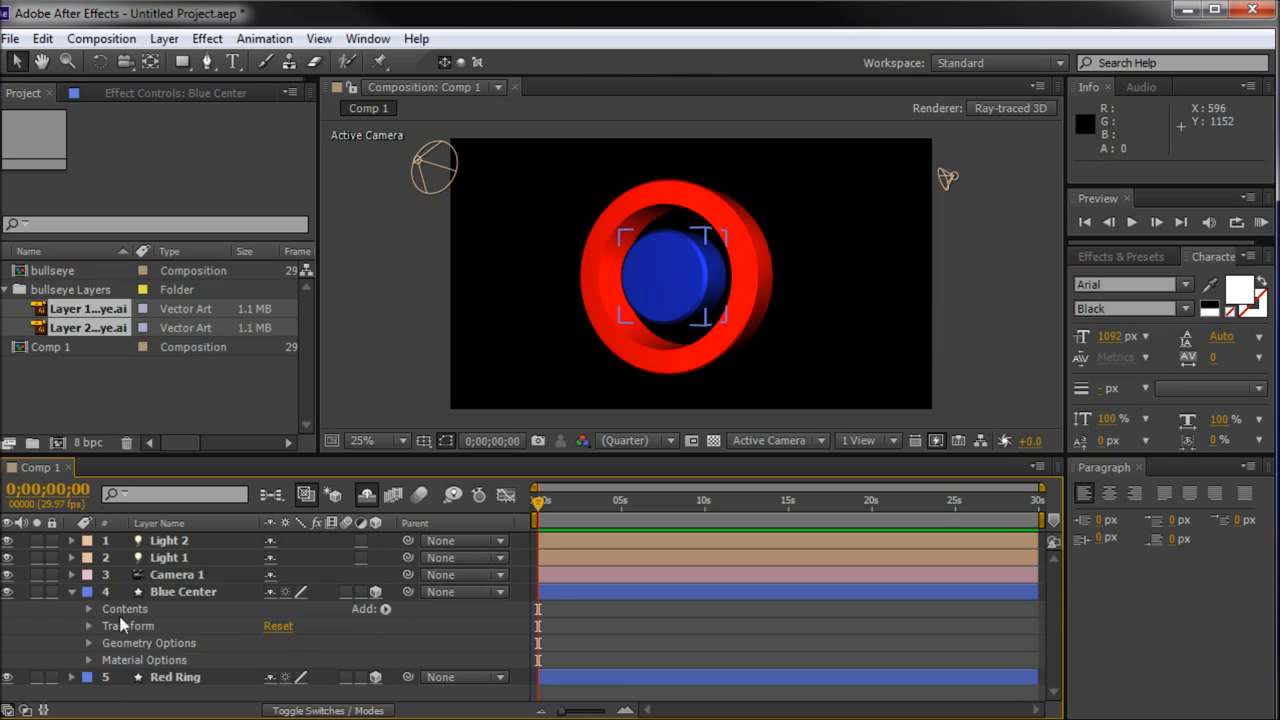
{"action": "left_click", "coordinate": [89, 661]}
{"action": "scroll", "coordinate": [160, 618], "scroll_direction": "down", "scroll_amount": 1}
{"action": "scroll", "coordinate": [222, 620], "scroll_direction": "up", "scroll_amount": 1}
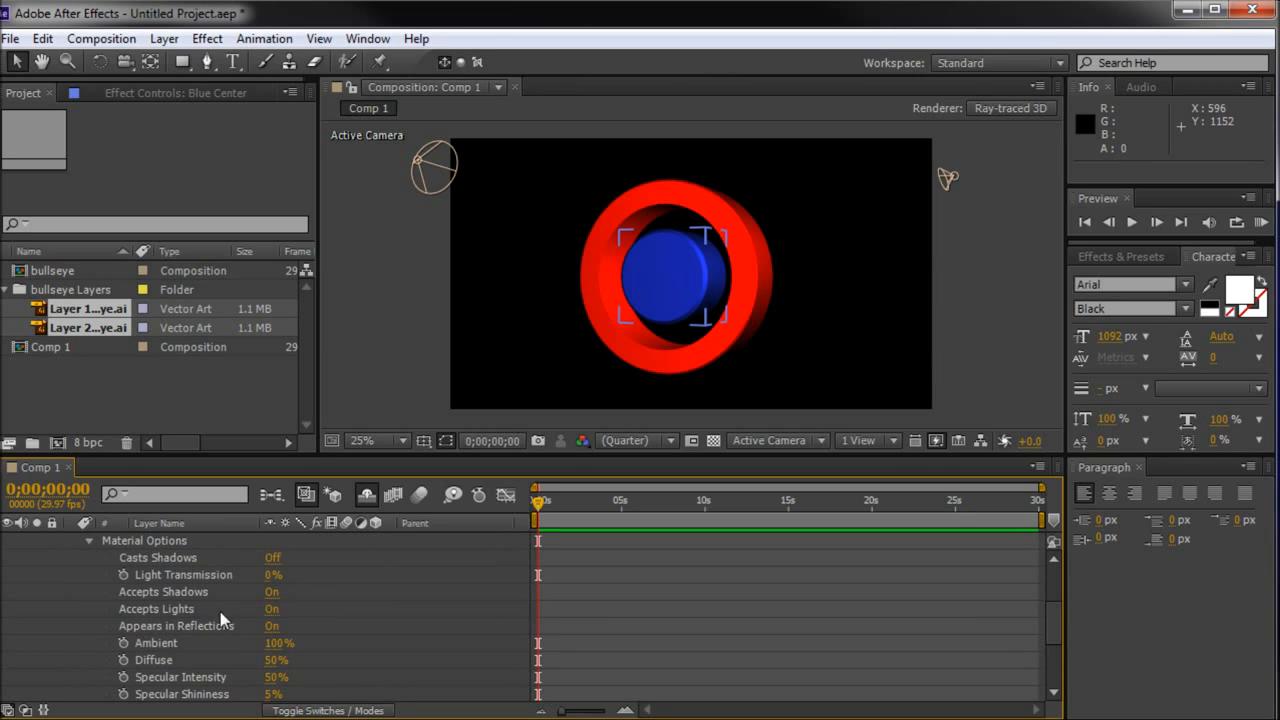
- Cycle the Blue Center layer's Casts Shadows setting through On and Only and back to Off
{"action": "left_click", "coordinate": [272, 558]}
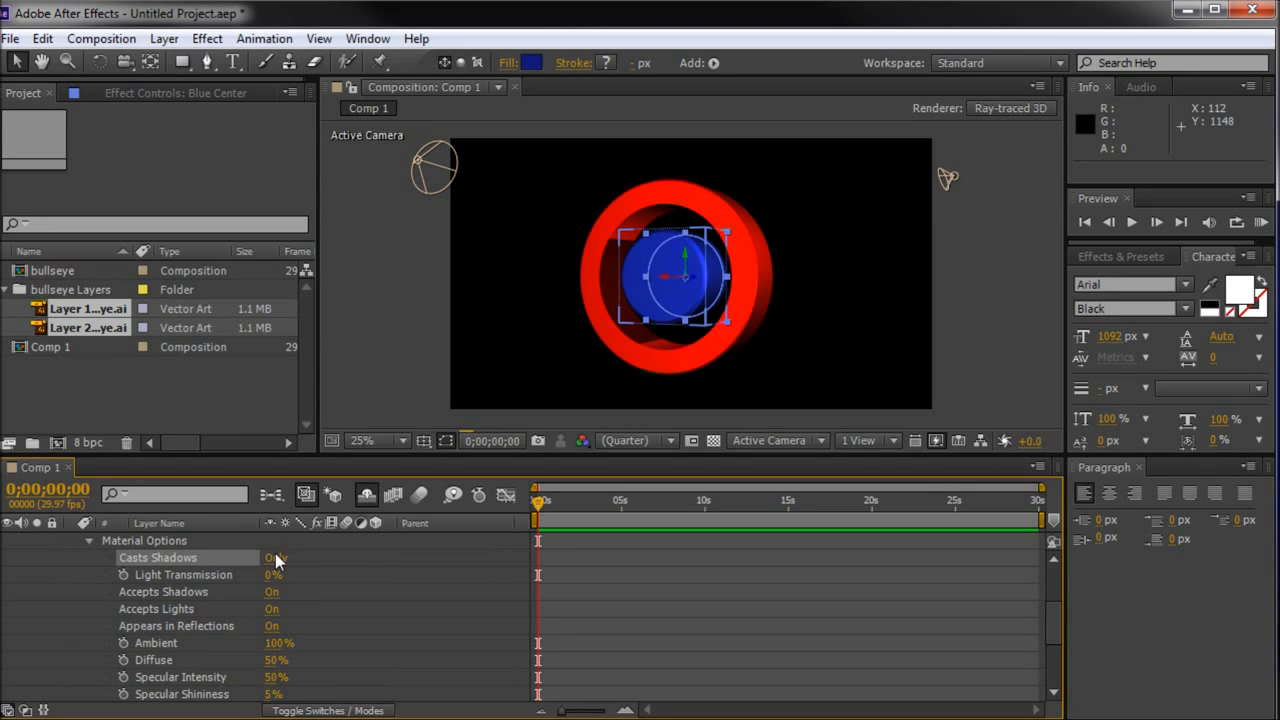
{"action": "left_click", "coordinate": [275, 557]}
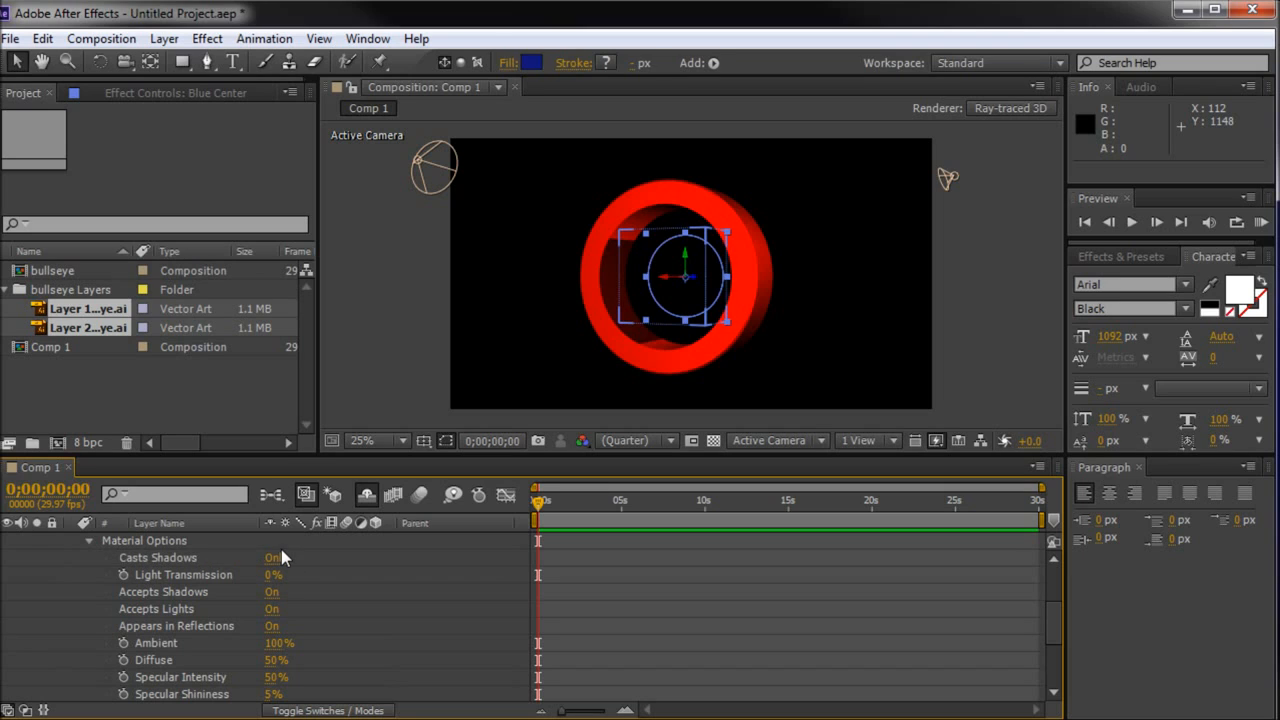
{"action": "left_click", "coordinate": [279, 557]}
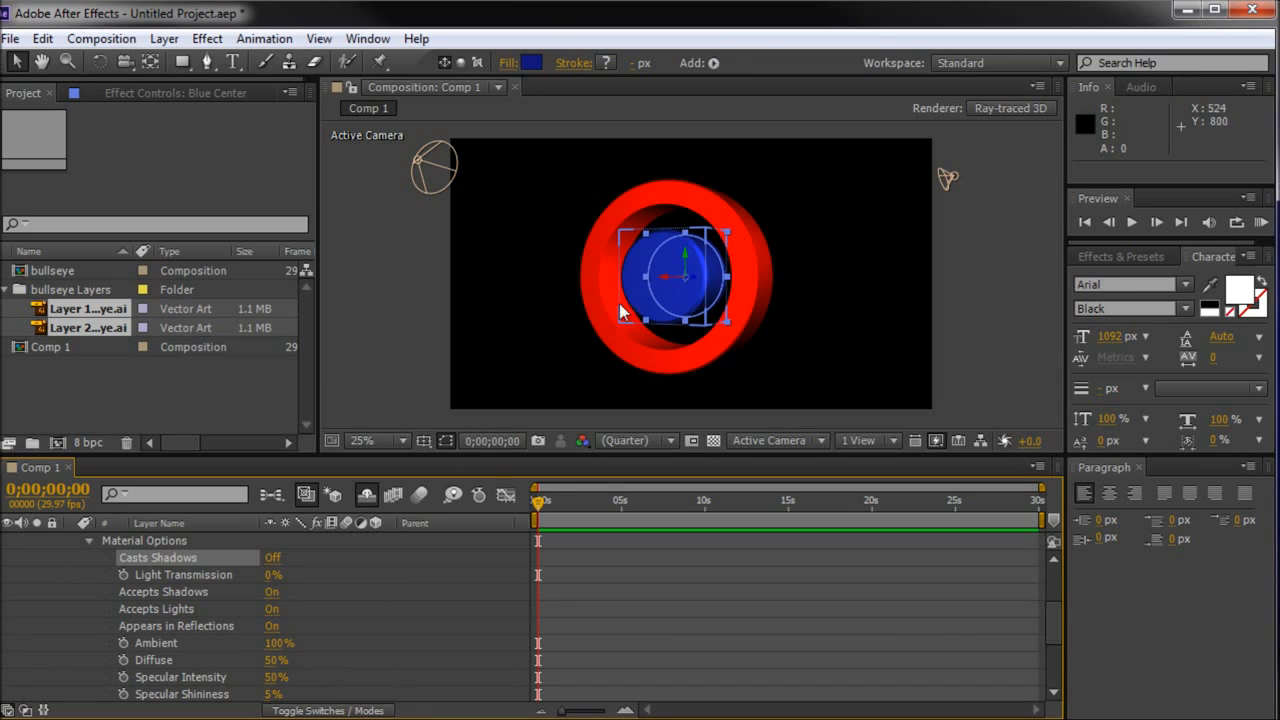
- Set the Blue Center layer's Specular Intensity to 85% and deselect the layer
{"action": "scroll", "coordinate": [395, 610], "scroll_direction": "down", "scroll_amount": 1}
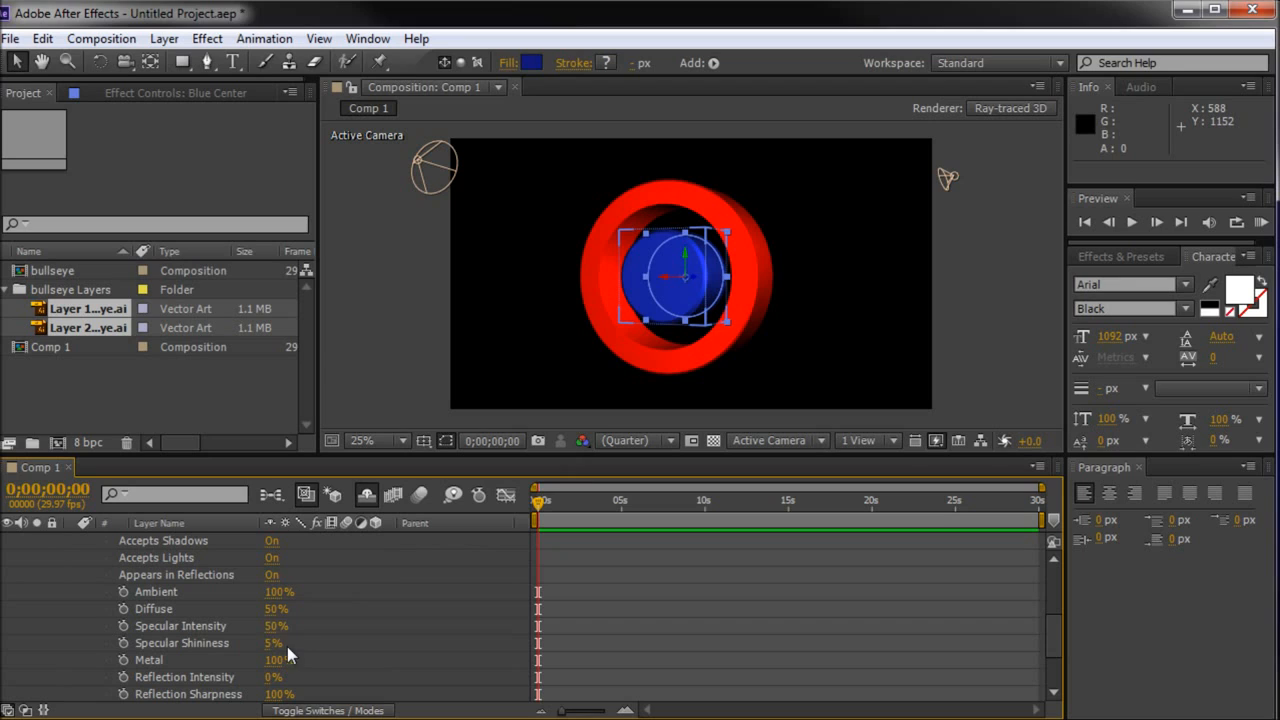
{"action": "left_click_drag", "start_coordinate": [276, 625], "coordinate": [304, 626]}
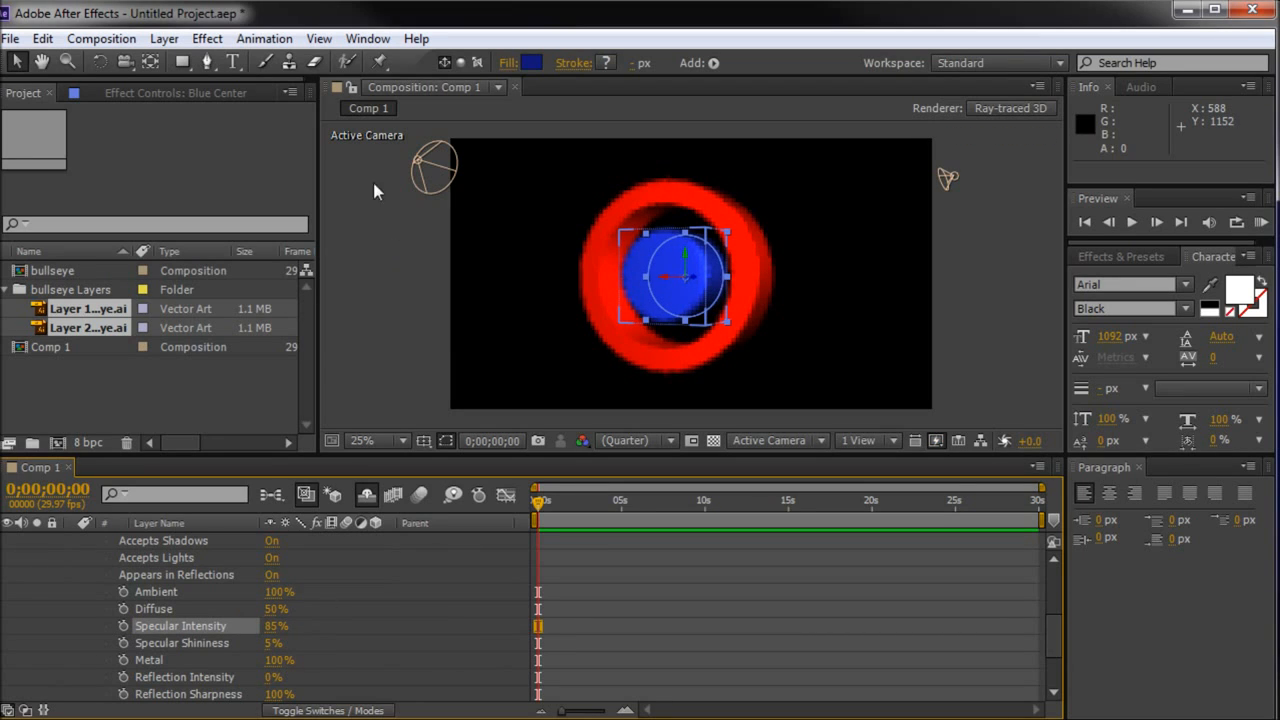
{"action": "left_click", "coordinate": [391, 279]}
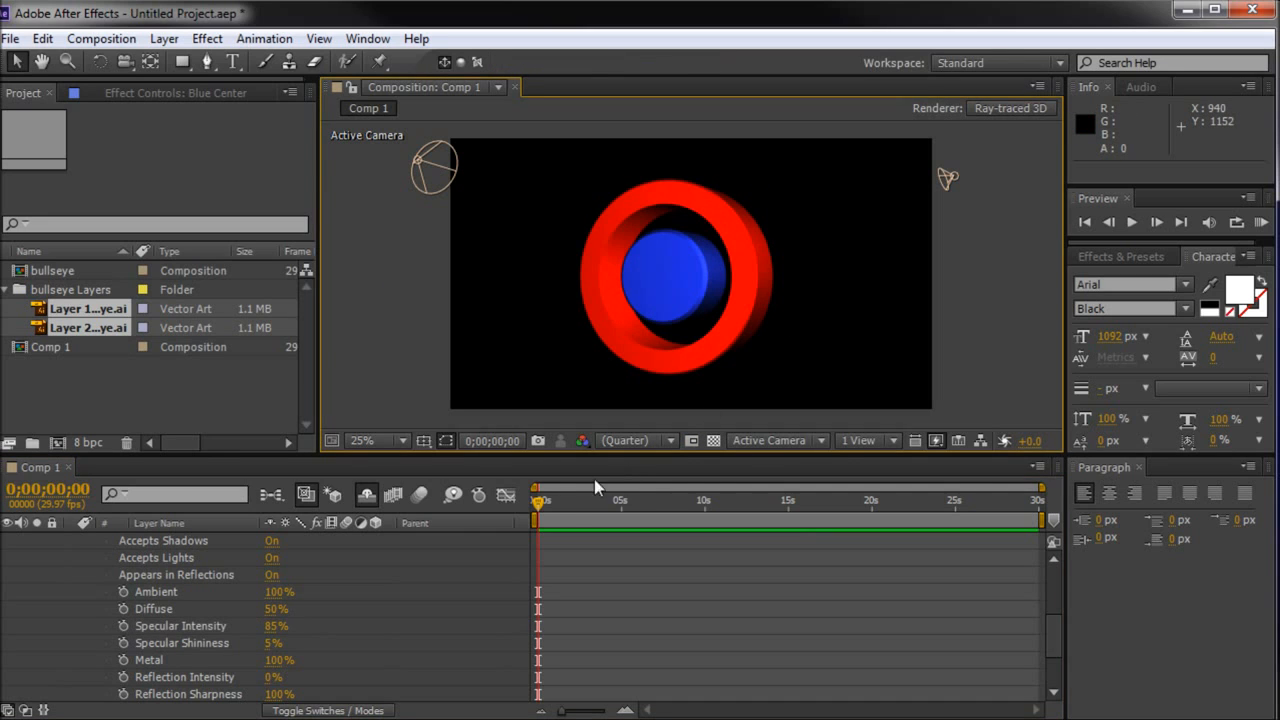
- Collapse the Blue Center layer's properties, then set the Y Rotation of Blue Center and Red Ring together to 327° and deselect them
{"action": "scroll", "coordinate": [295, 574], "scroll_direction": "up", "scroll_amount": 3}
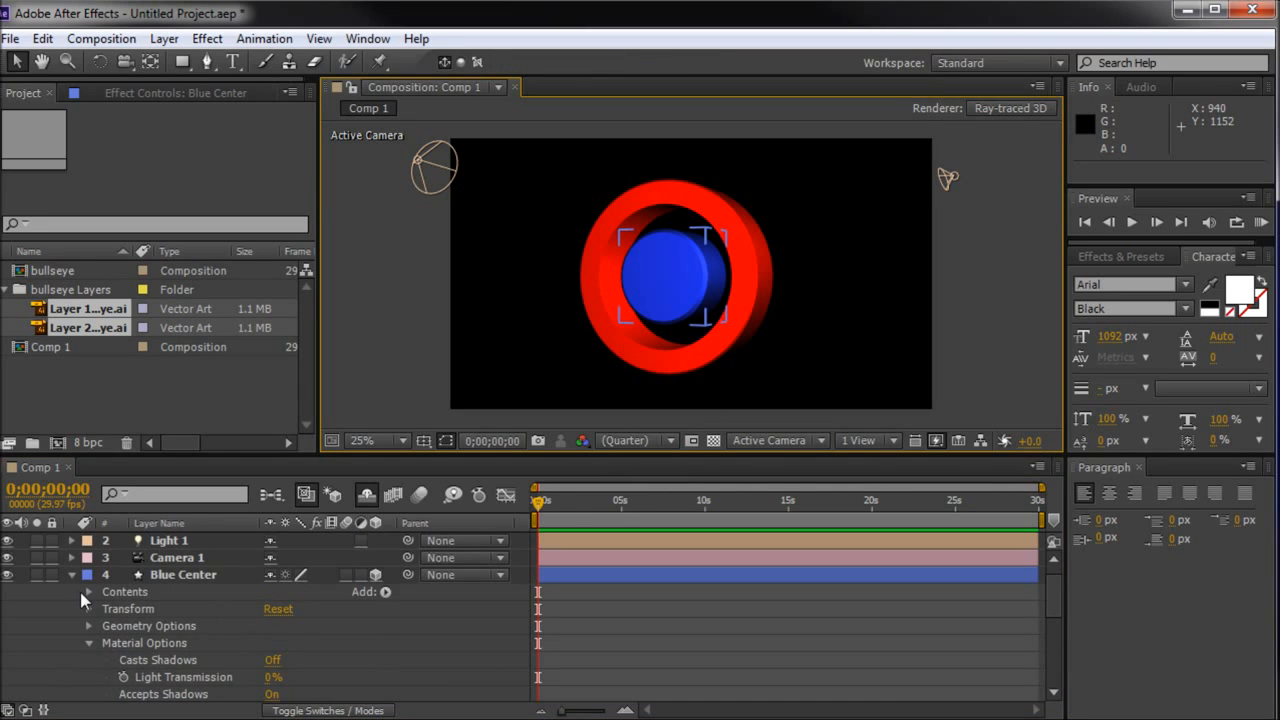
{"action": "left_click", "coordinate": [72, 574]}
{"action": "left_click", "coordinate": [160, 591]}
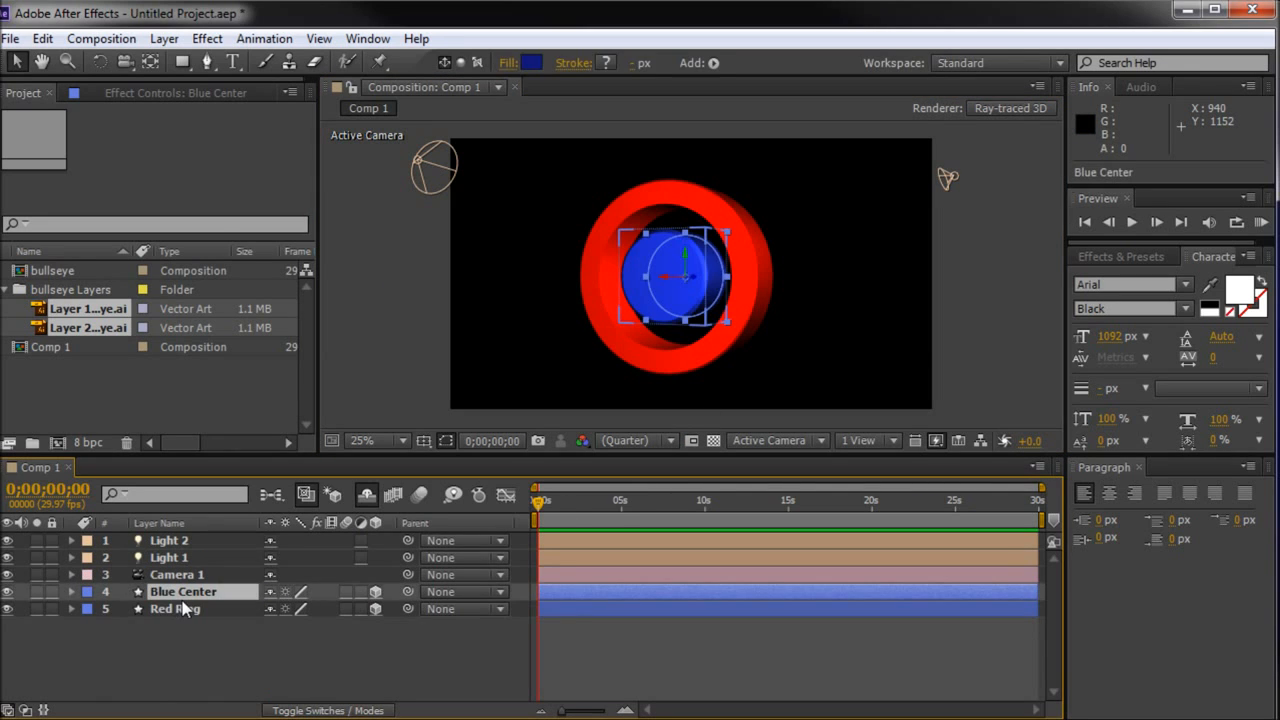
{"action": "left_click", "coordinate": [186, 611], "text": "ctrl"}
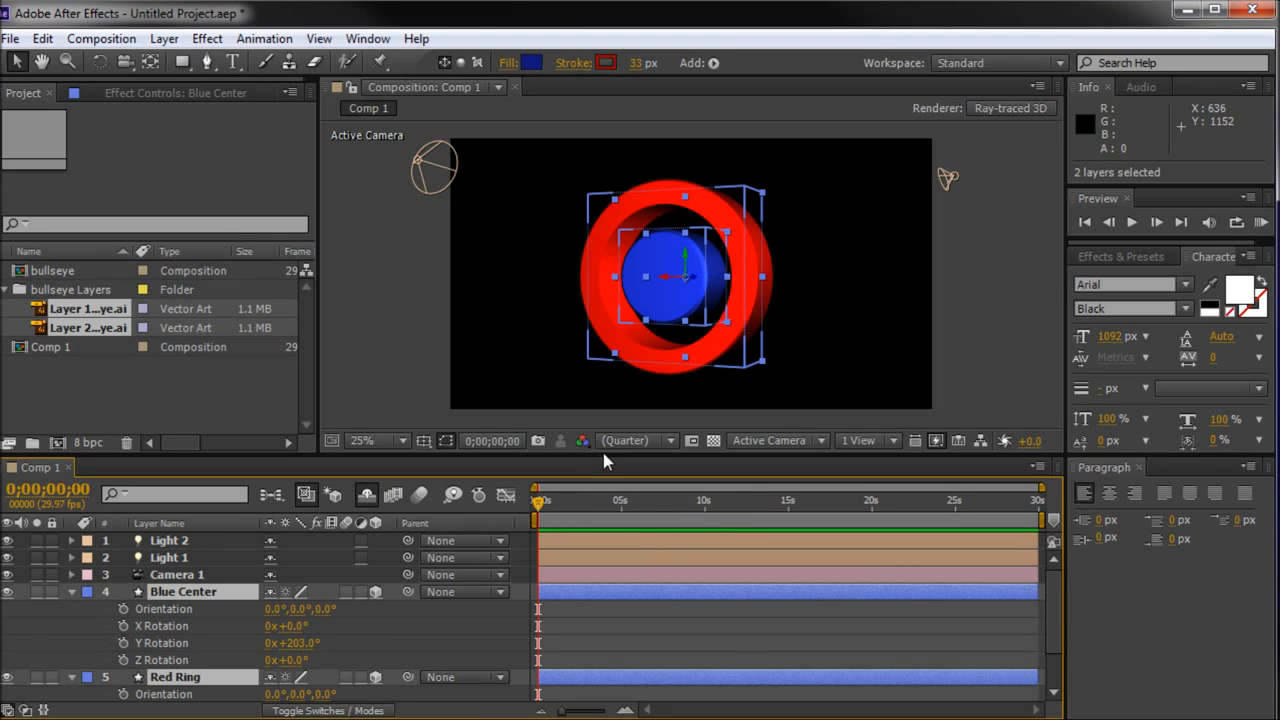
{"action": "mouse_move", "coordinate": [545, 503]}
{"action": "left_mouse_down"}
{"action": "mouse_move", "coordinate": [562, 503]}
{"action": "mouse_move", "coordinate": [528, 505]}
{"action": "left_mouse_up"}
{"action": "left_click", "coordinate": [71, 591]}
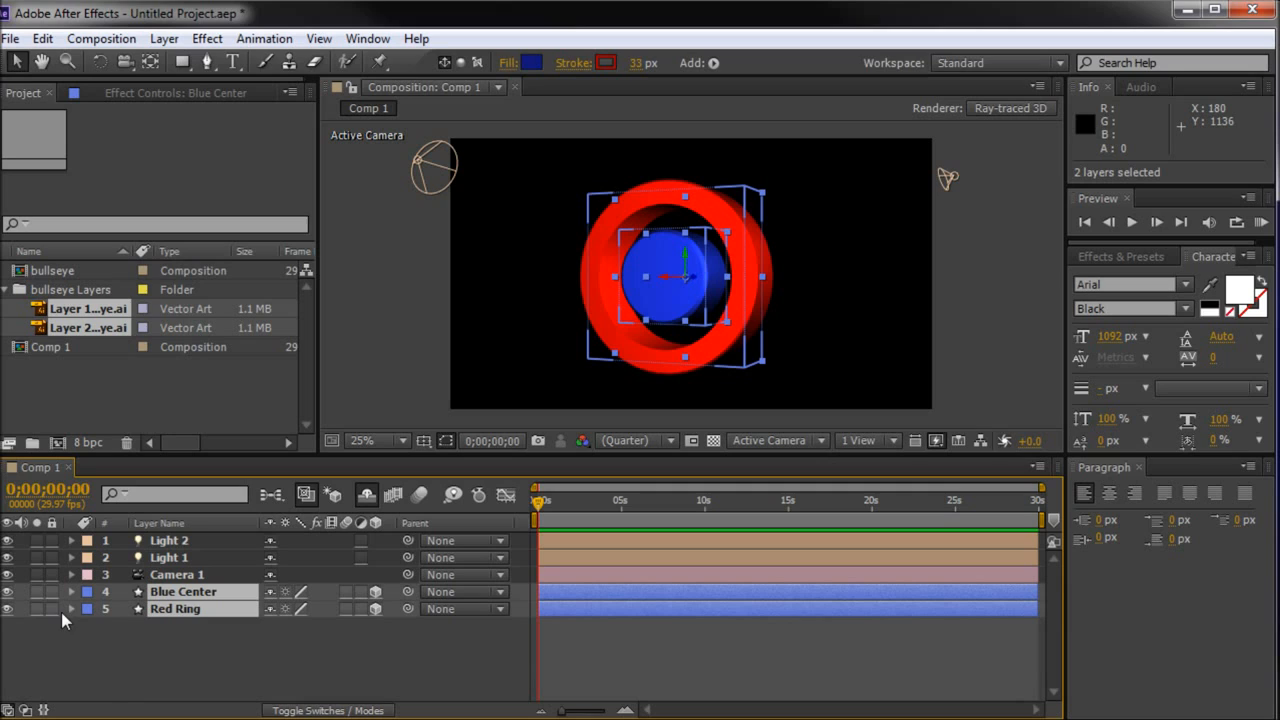
{"action": "left_click", "coordinate": [539, 503]}
{"action": "mouse_move", "coordinate": [539, 505]}
{"action": "left_mouse_down"}
{"action": "mouse_move", "coordinate": [575, 505]}
{"action": "mouse_move", "coordinate": [534, 512]}
{"action": "left_mouse_up"}
{"action": "key", "text": "r"}
{"action": "left_click_drag", "start_coordinate": [301, 640], "coordinate": [425, 636]}
{"action": "left_click", "coordinate": [430, 322]}
- Shift the Blue Center layer slightly left inside the red ring in the composition view and deselect it
{"action": "left_click", "coordinate": [688, 286]}
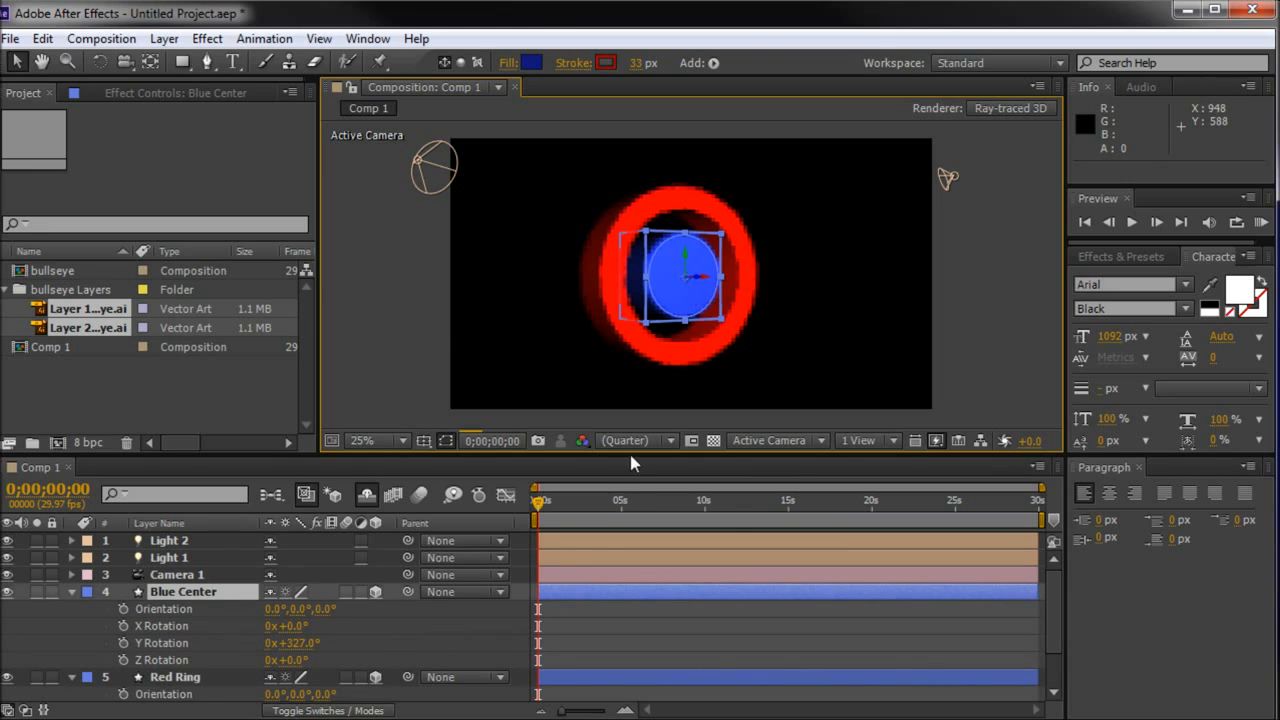
{"action": "mouse_move", "coordinate": [700, 280]}
{"action": "left_mouse_down"}
{"action": "mouse_move", "coordinate": [757, 291]}
{"action": "mouse_move", "coordinate": [698, 289]}
{"action": "left_mouse_up"}
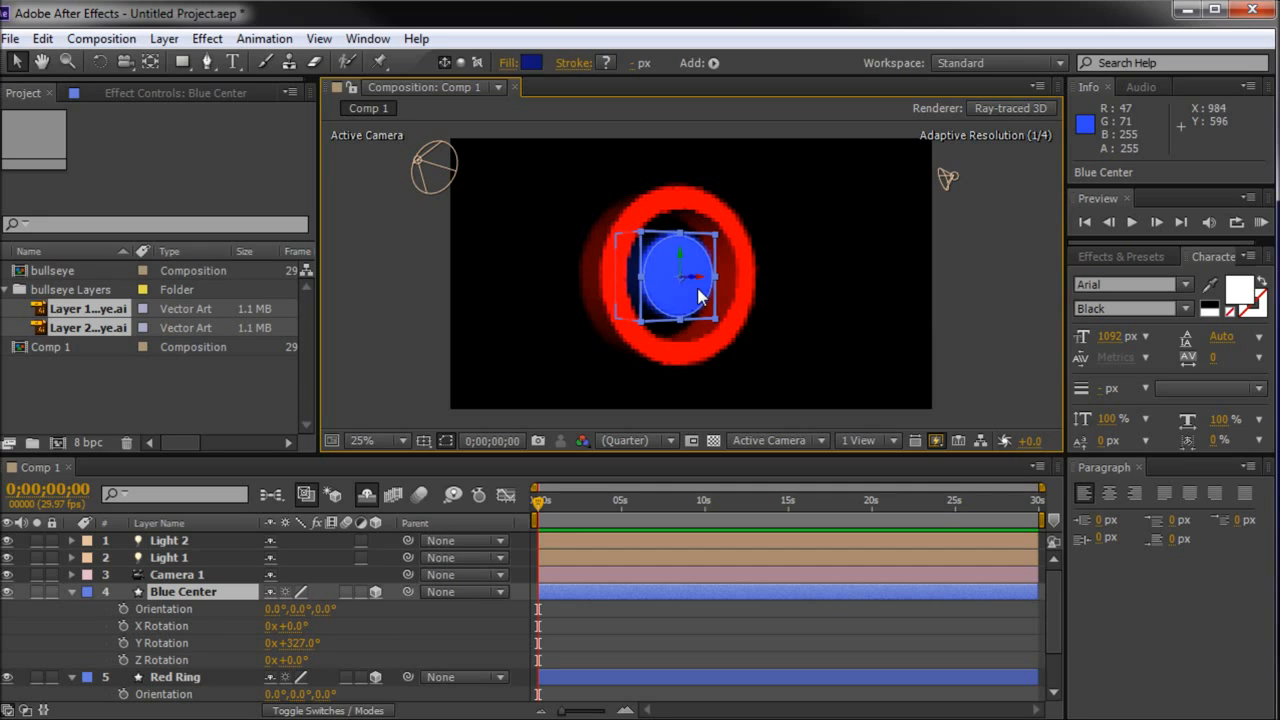
{"action": "left_click", "coordinate": [416, 293]}
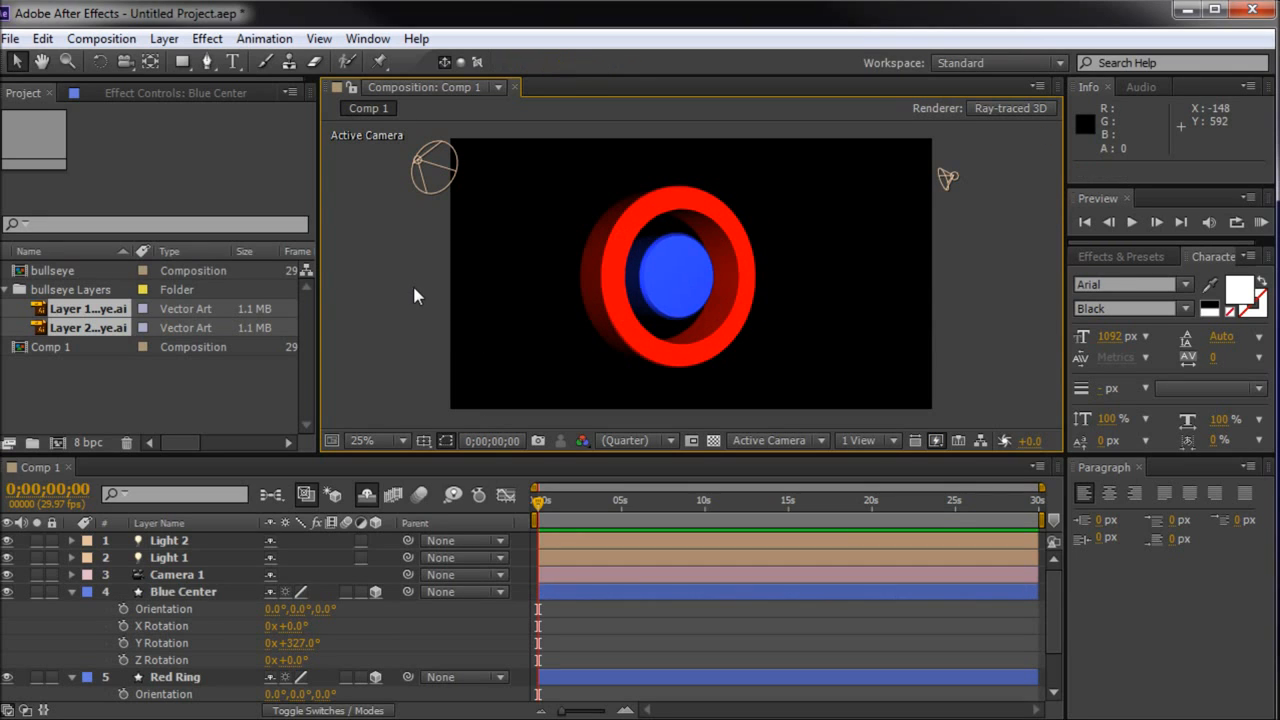